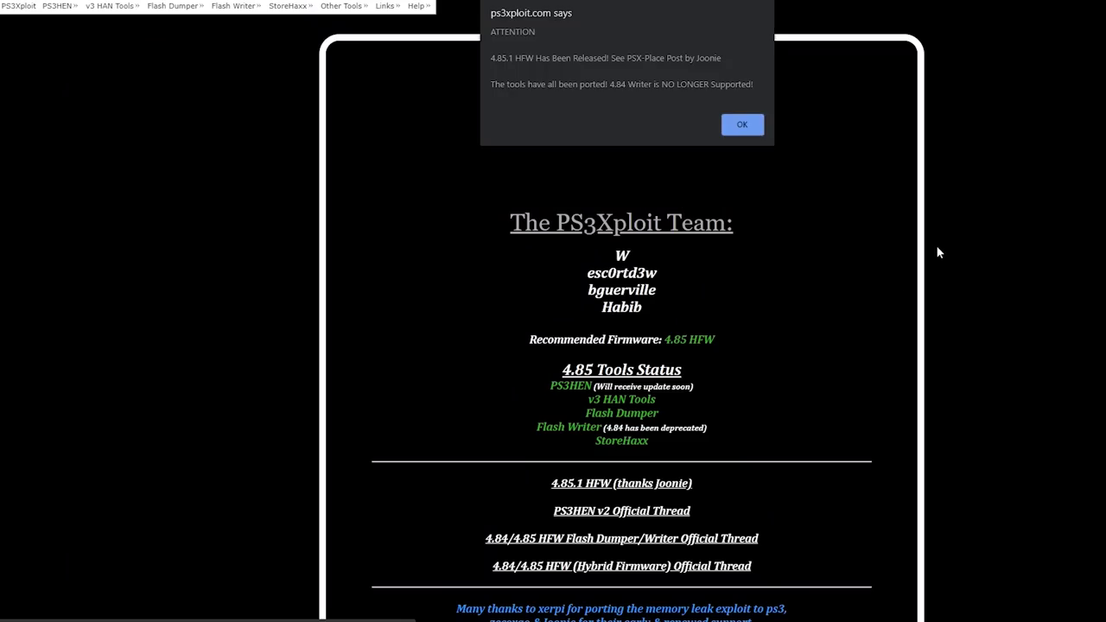
# Step: Dismiss the site notices, download the Flash Writer's MinVer PUP, and save it as minvercheck.zip
pyautogui.click(745, 126)
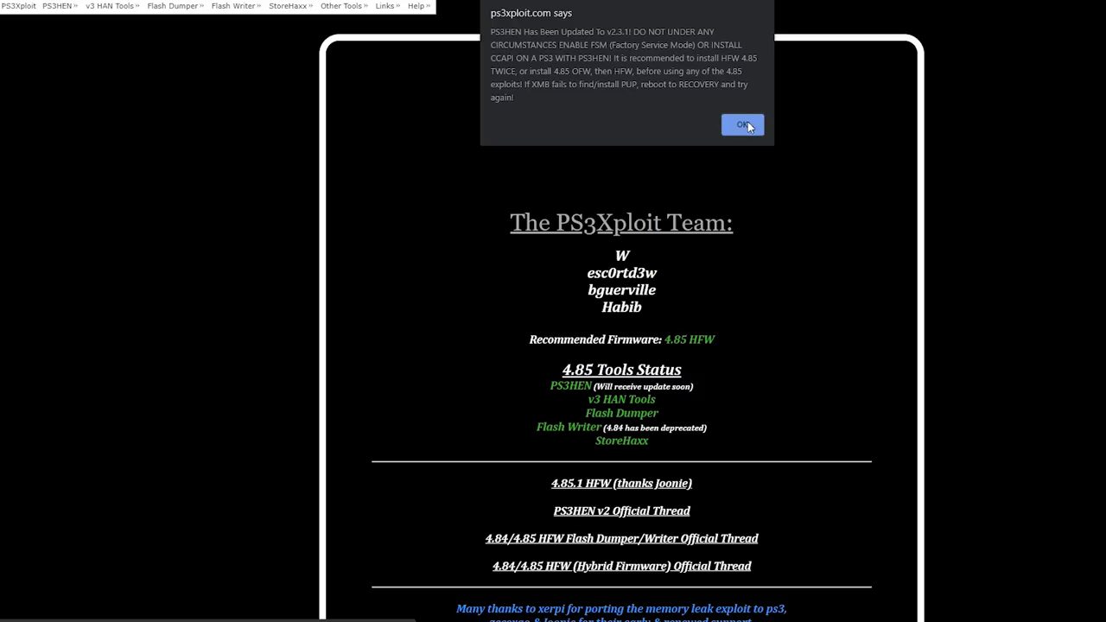
pyautogui.click(745, 125)
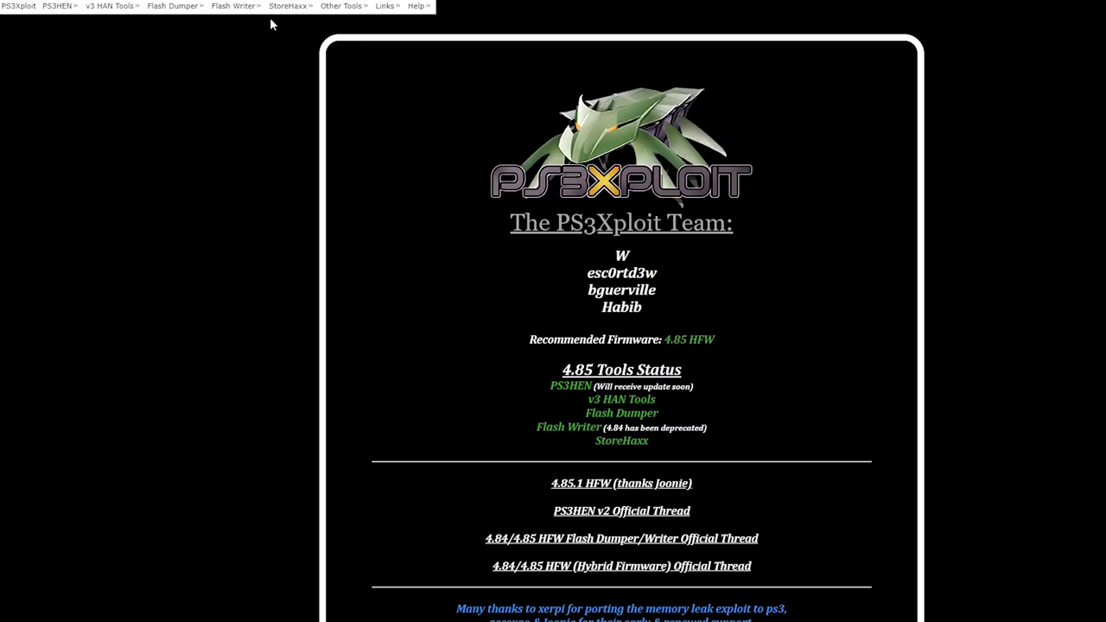
pyautogui.moveTo(249, 8)
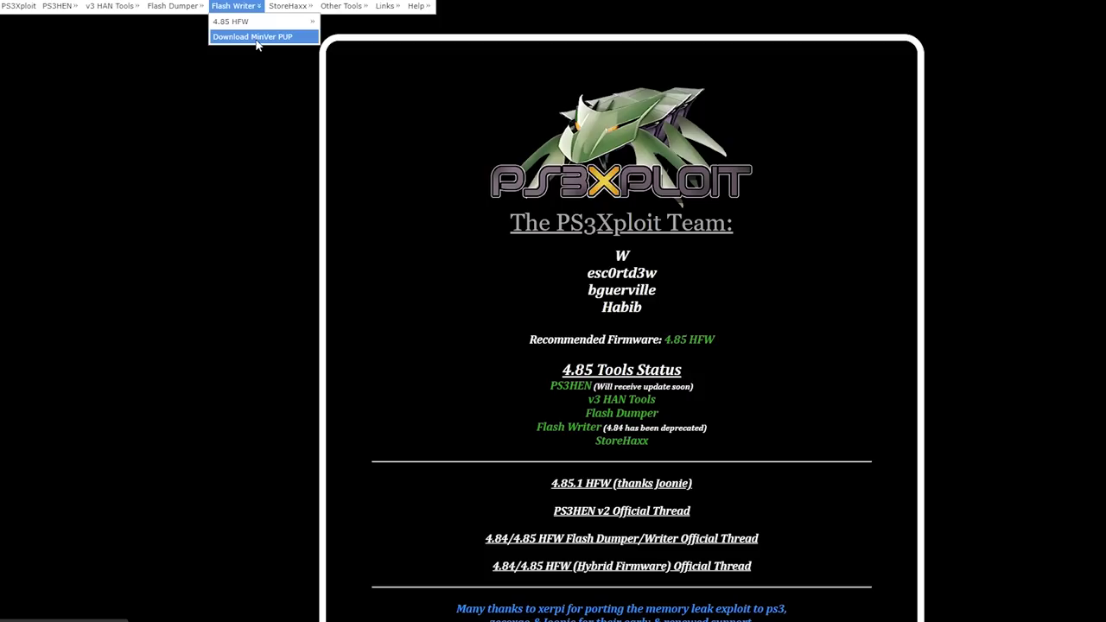
pyautogui.click(257, 38)
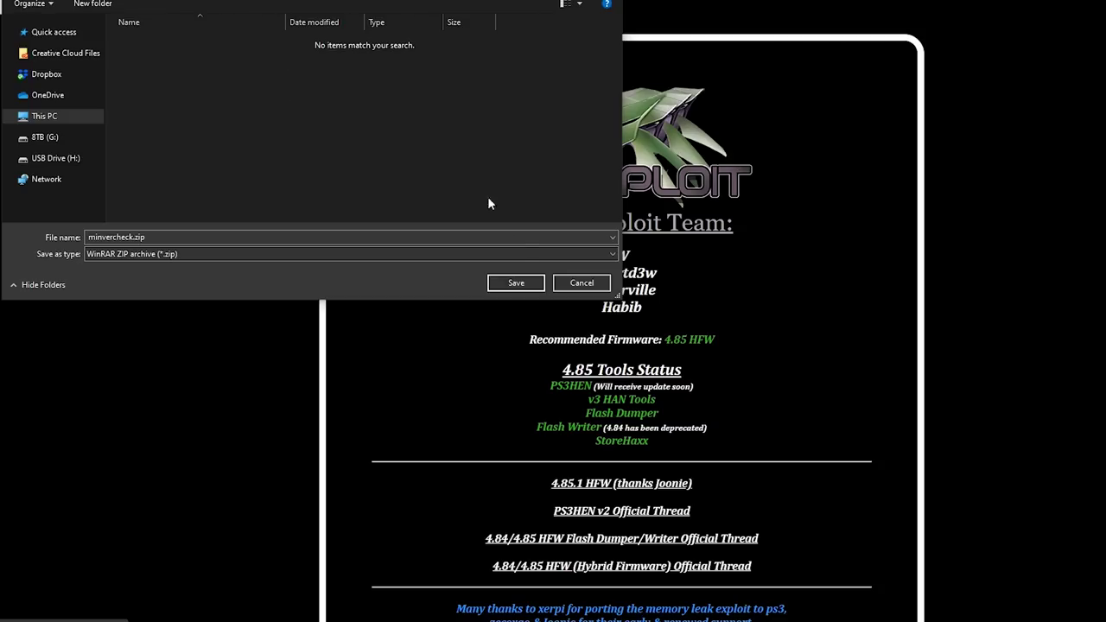
pyautogui.click(516, 283)
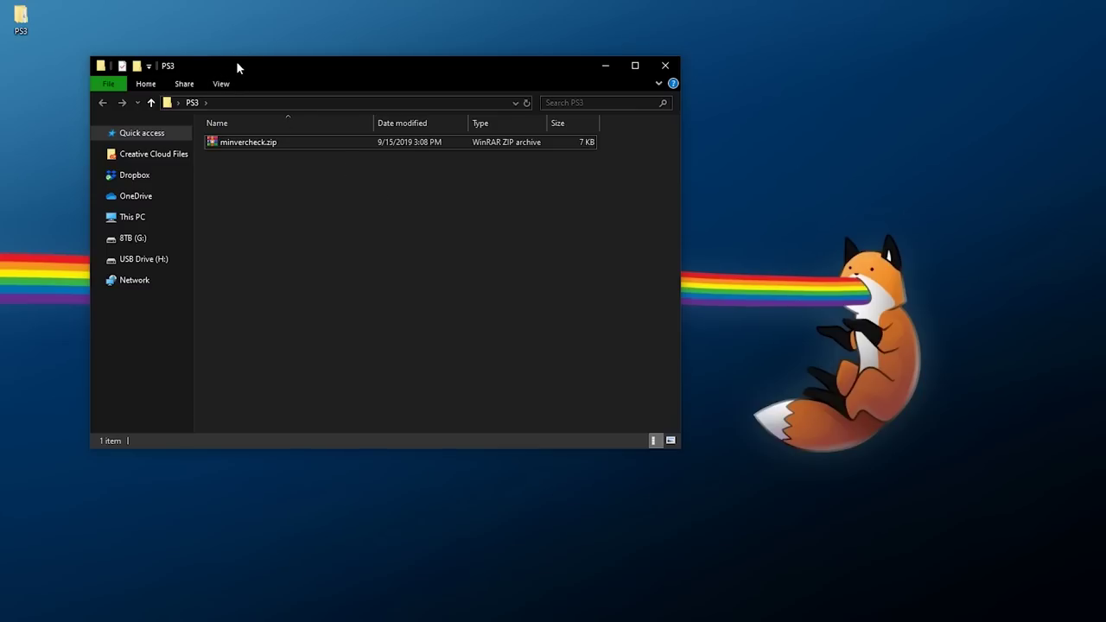
# Step: Turn the display of file name extensions off and back on in the PS3 folder window
pyautogui.click(221, 84)
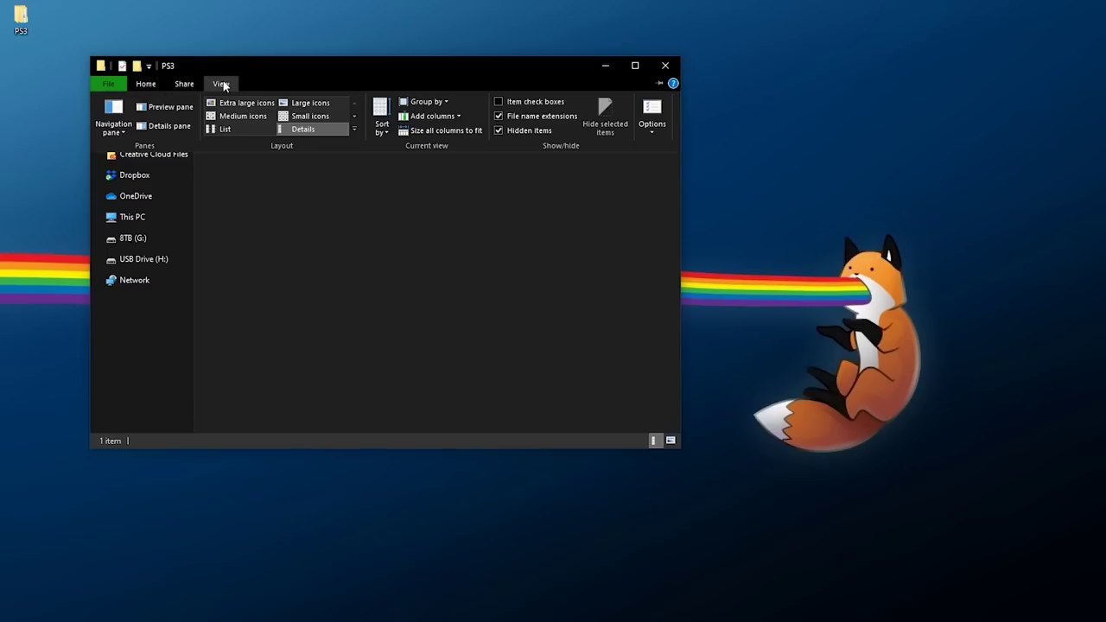
pyautogui.click(555, 122)
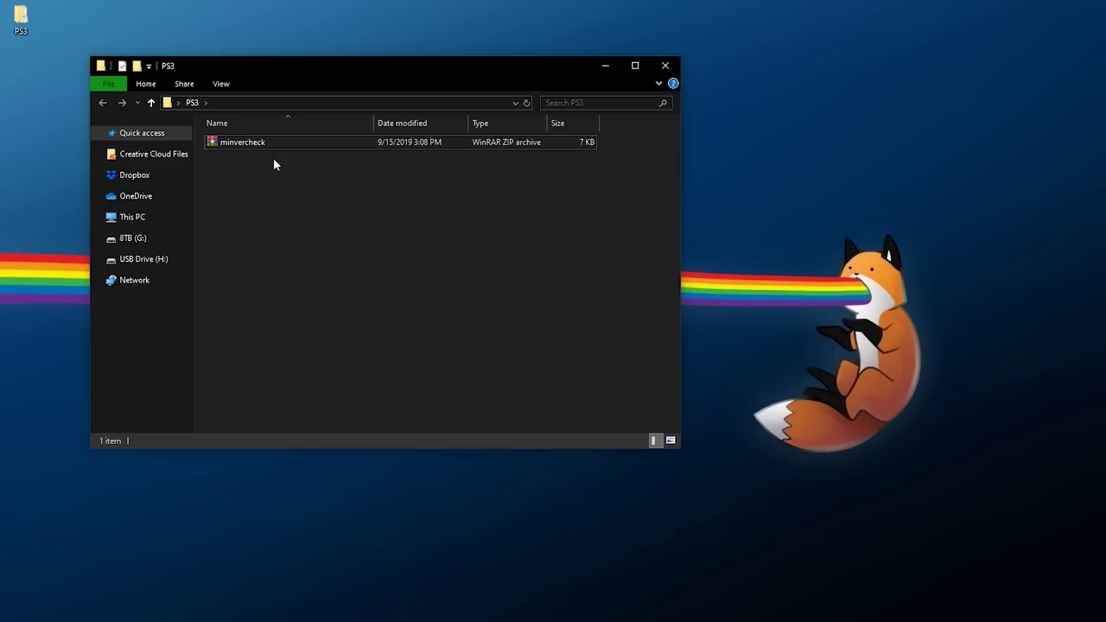
pyautogui.click(219, 85)
# Step: Extract minvercheck.zip into a minvercheck folder alongside the archive
pyautogui.click(252, 147)
pyautogui.rightClick(252, 147)
pyautogui.click(316, 211)
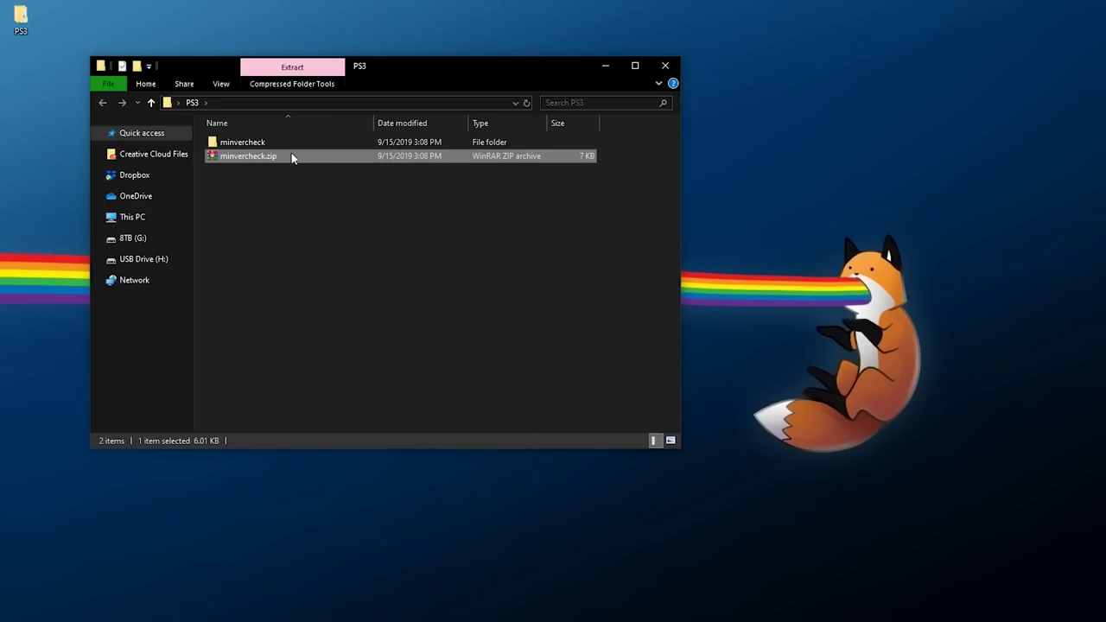
# Step: Look through the extracted minvercheck folder down to PS3/UPDATE and examine the PS3UPDAT.PUP file
pyautogui.doubleClick(260, 143)
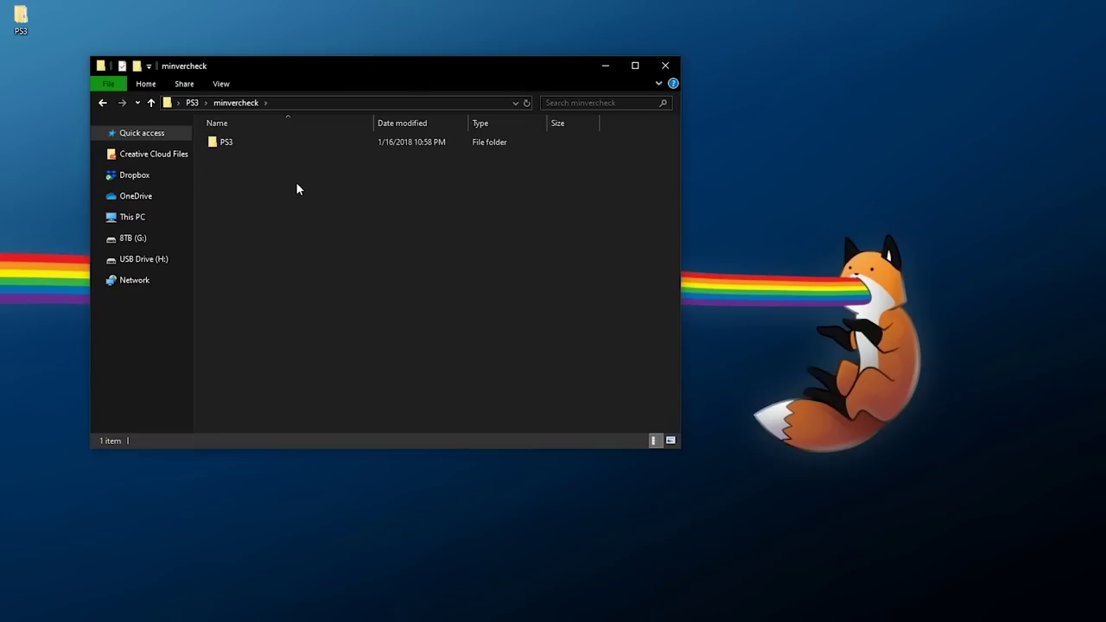
pyautogui.doubleClick(247, 146)
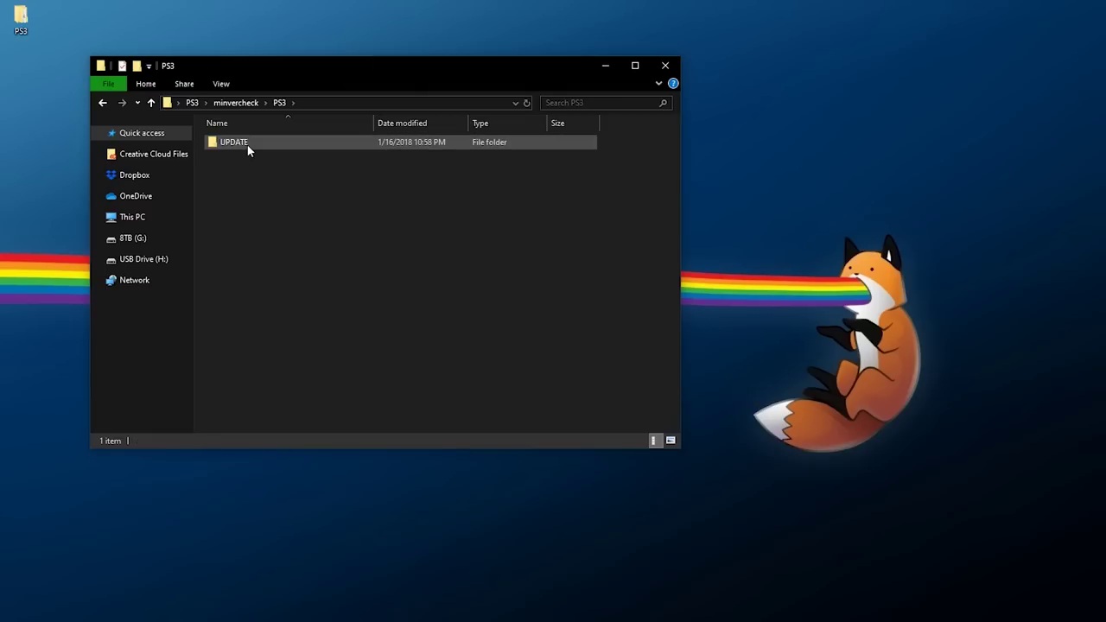
pyautogui.doubleClick(294, 144)
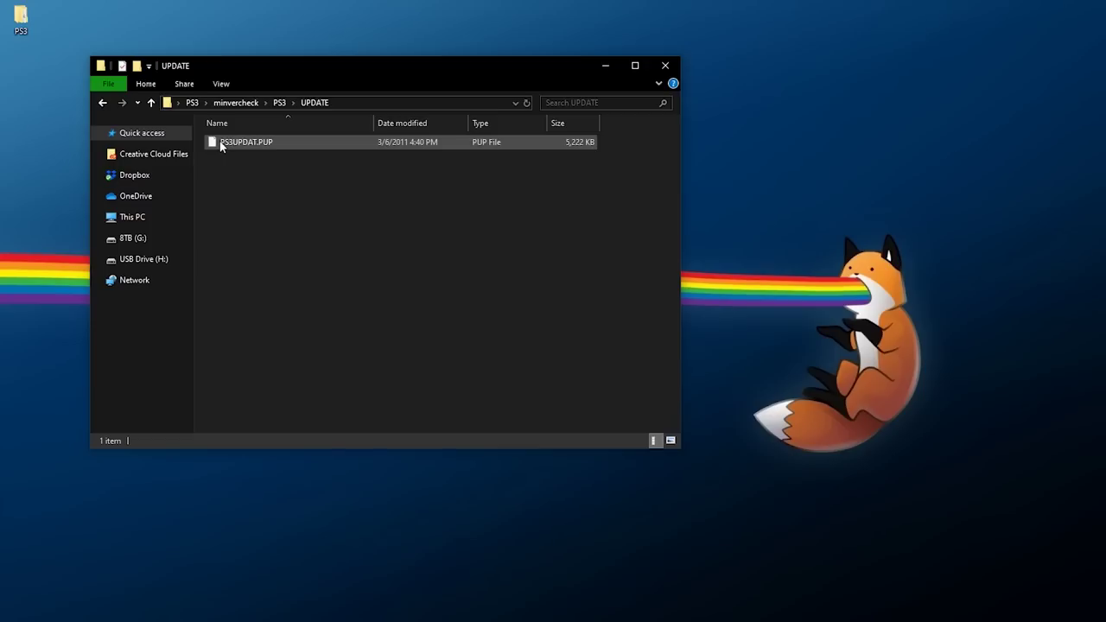
pyautogui.moveTo(273, 149)
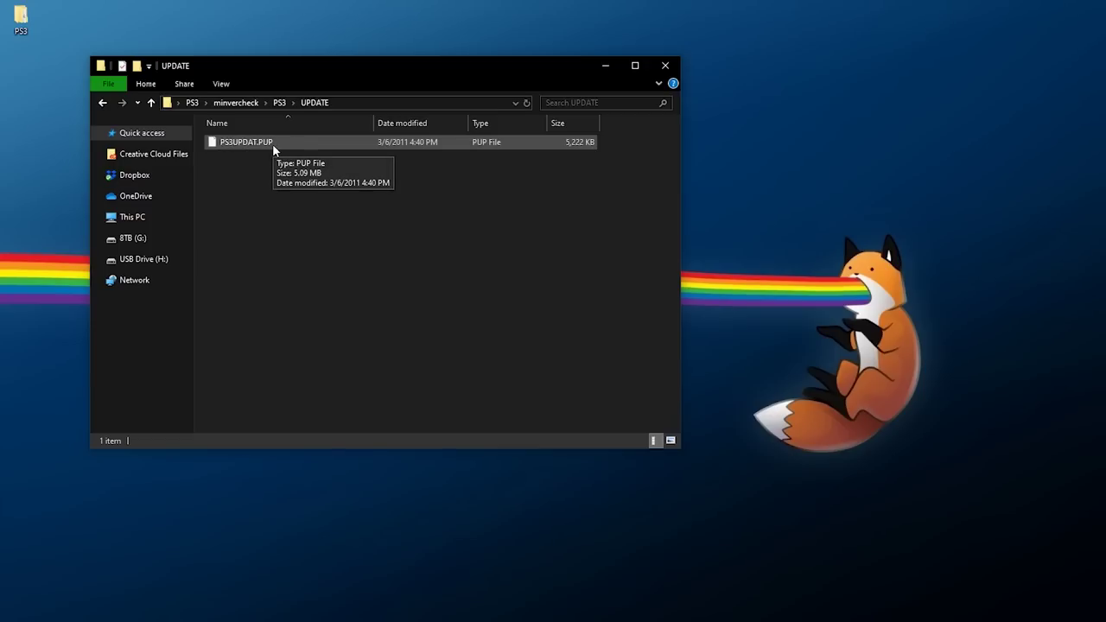
# Step: Return to the minvercheck folder and copy its PS3 folder
pyautogui.click(241, 104)
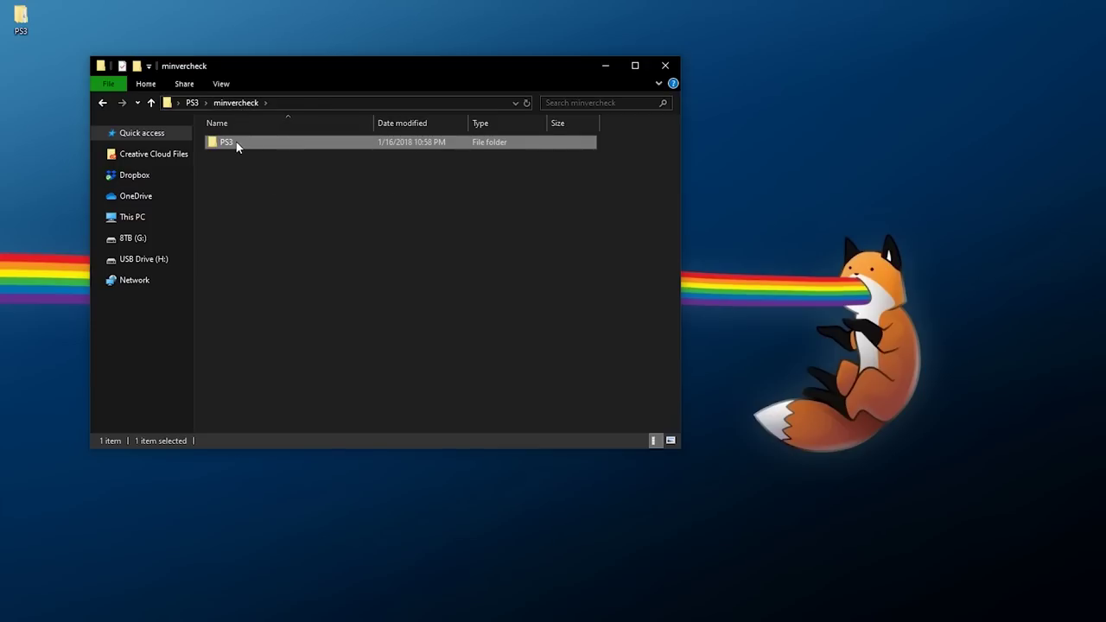
pyautogui.rightClick(238, 147)
pyautogui.click(281, 560)
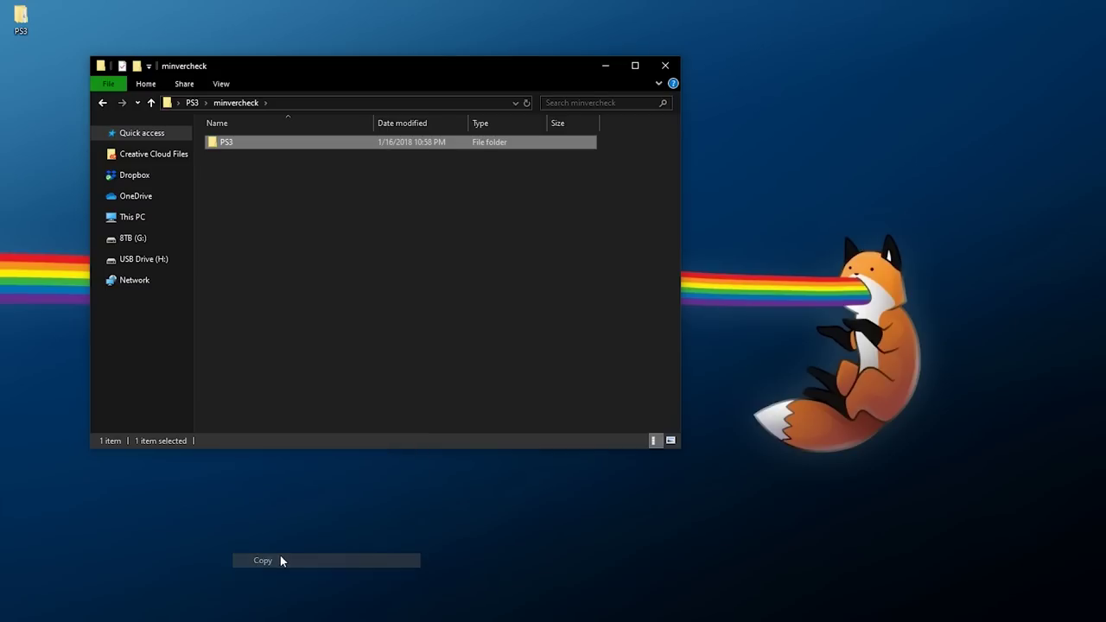
pyautogui.click(345, 208)
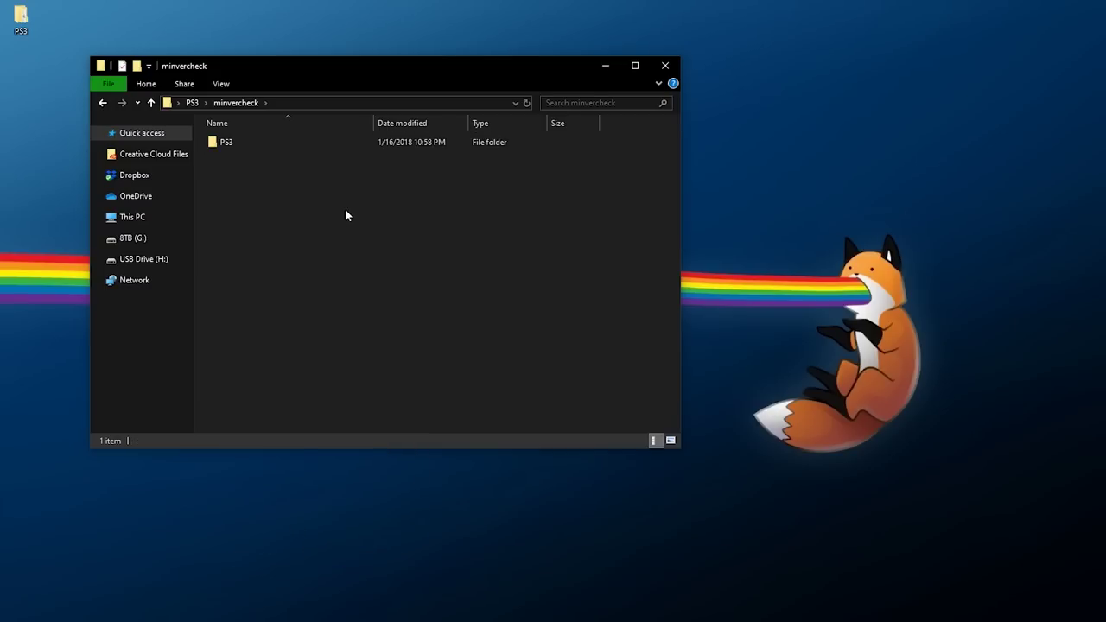
# Step: Quick-format USB Drive (H:) as FAT32 with a 32-kilobyte allocation unit size and close the format dialog
pyautogui.click(136, 217)
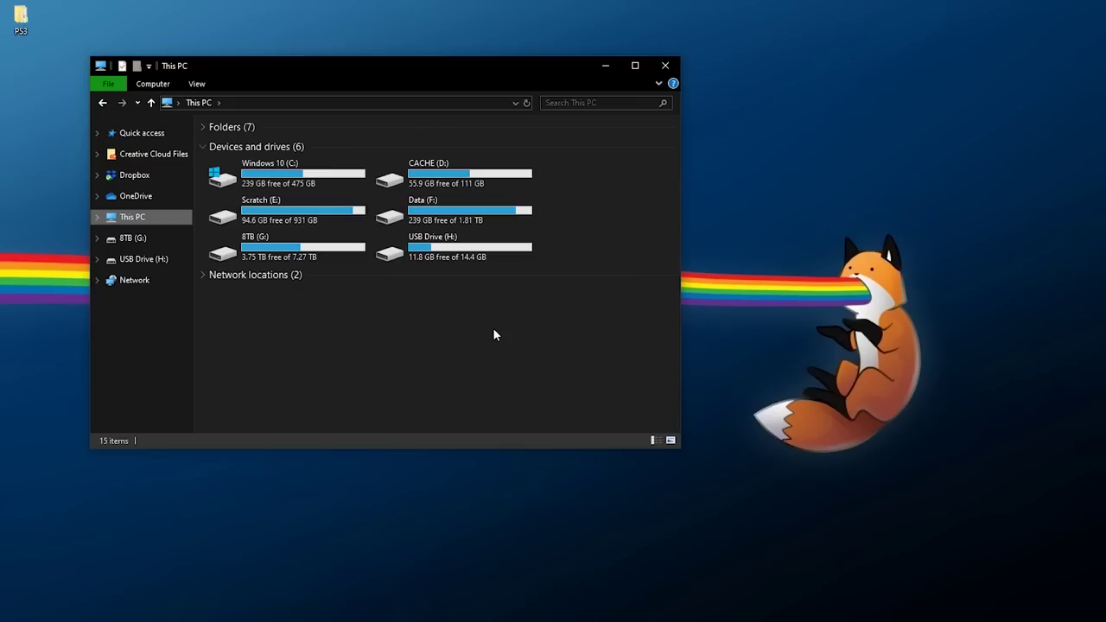
pyautogui.rightClick(430, 242)
pyautogui.click(489, 560)
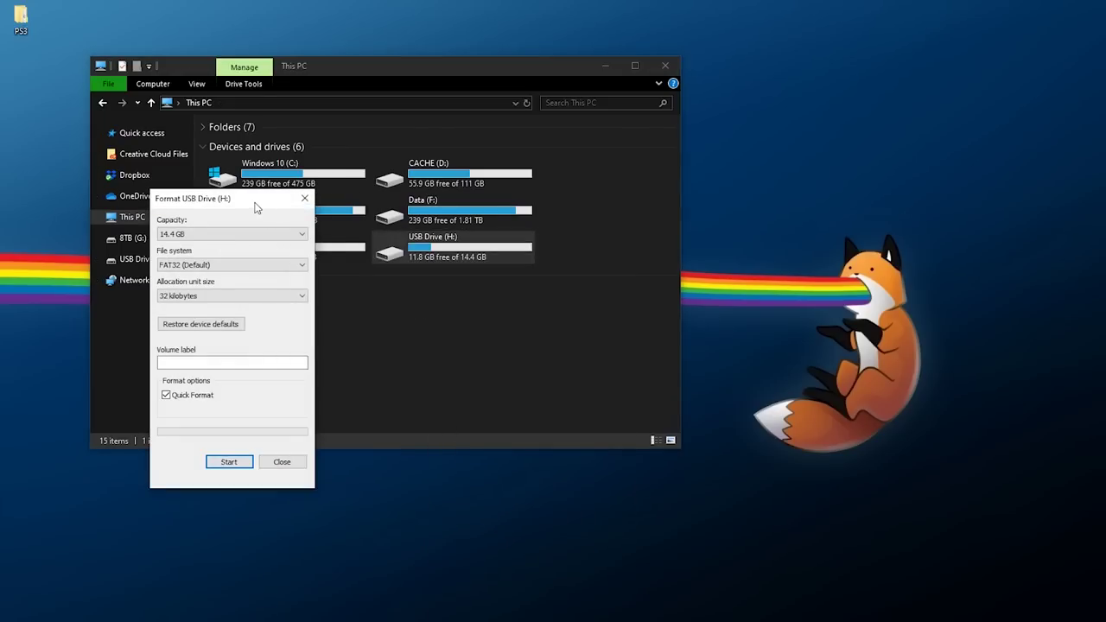
pyautogui.moveTo(257, 207); pyautogui.dragTo(306, 103)
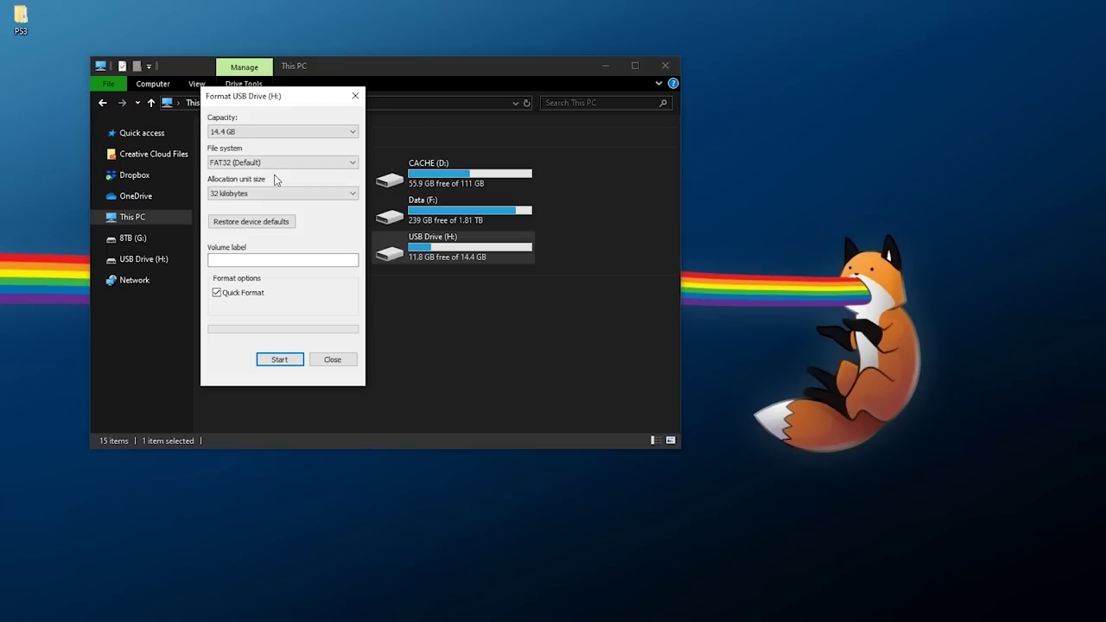
pyautogui.click(279, 359)
pyautogui.click(653, 347)
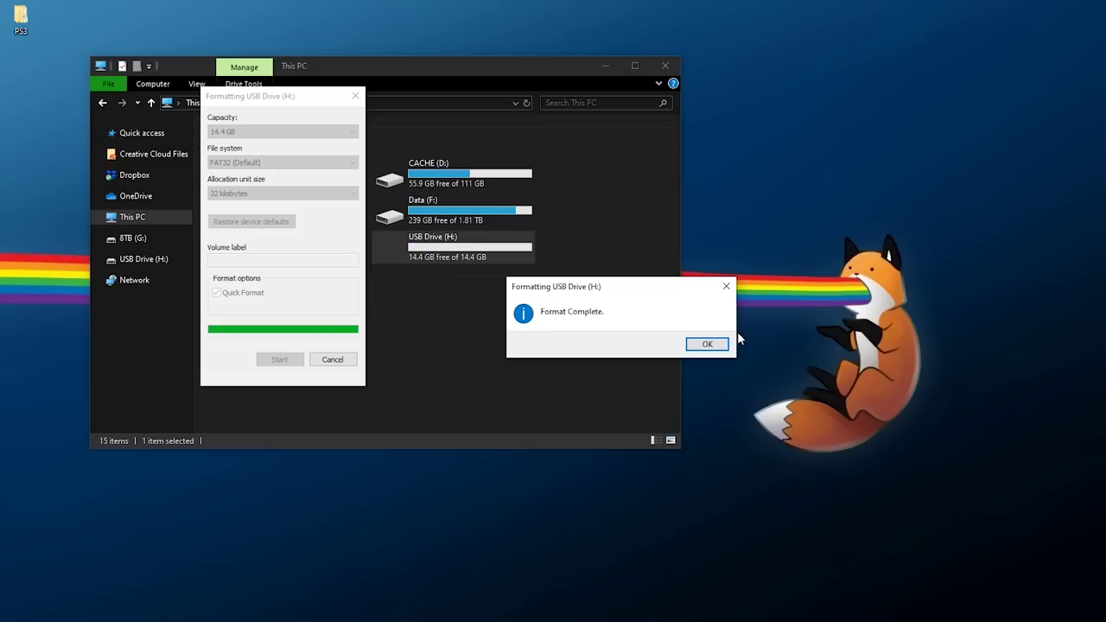
pyautogui.click(704, 345)
pyautogui.click(343, 361)
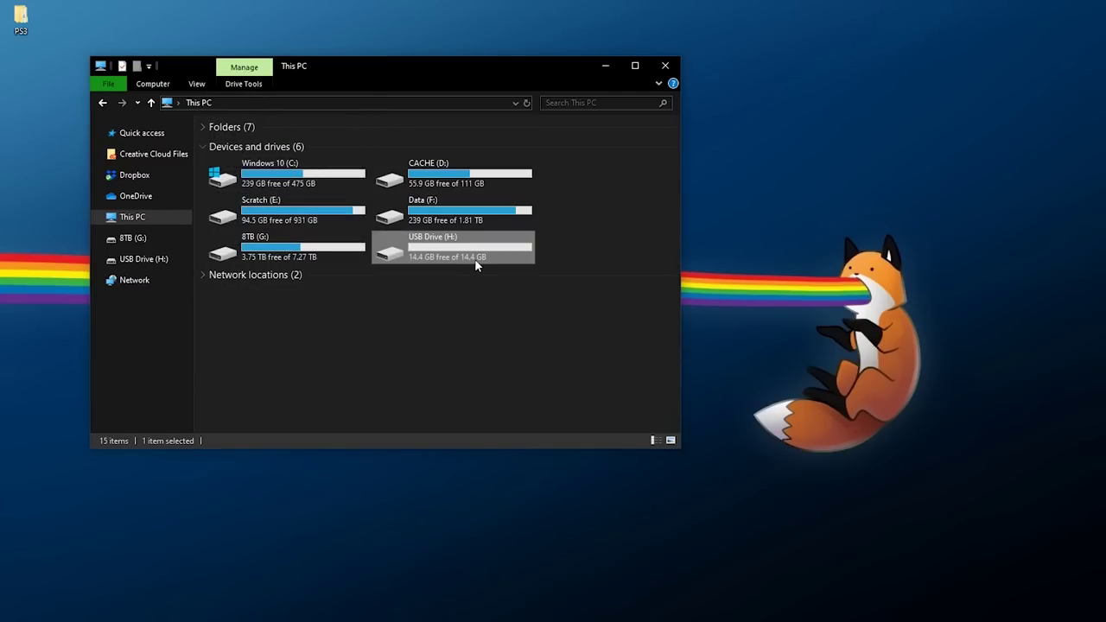
# Step: Paste the PS3 folder into the root of USB Drive (H:) and check the contents of its UPDATE folder
pyautogui.doubleClick(417, 249)
pyautogui.rightClick(271, 174)
pyautogui.click(328, 263)
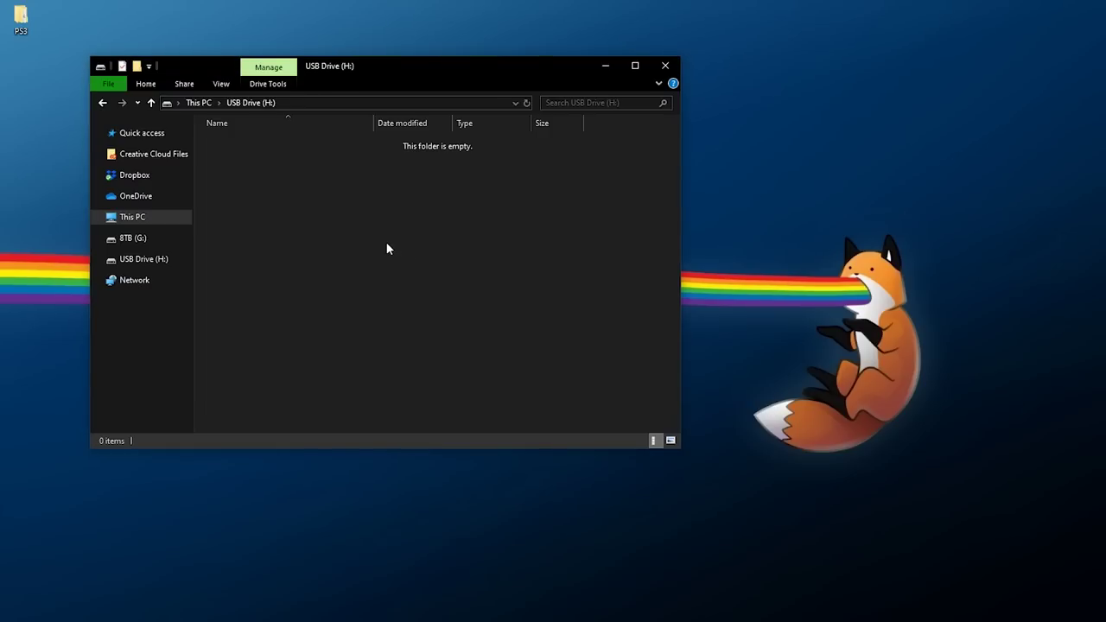
pyautogui.doubleClick(256, 142)
pyautogui.doubleClick(257, 142)
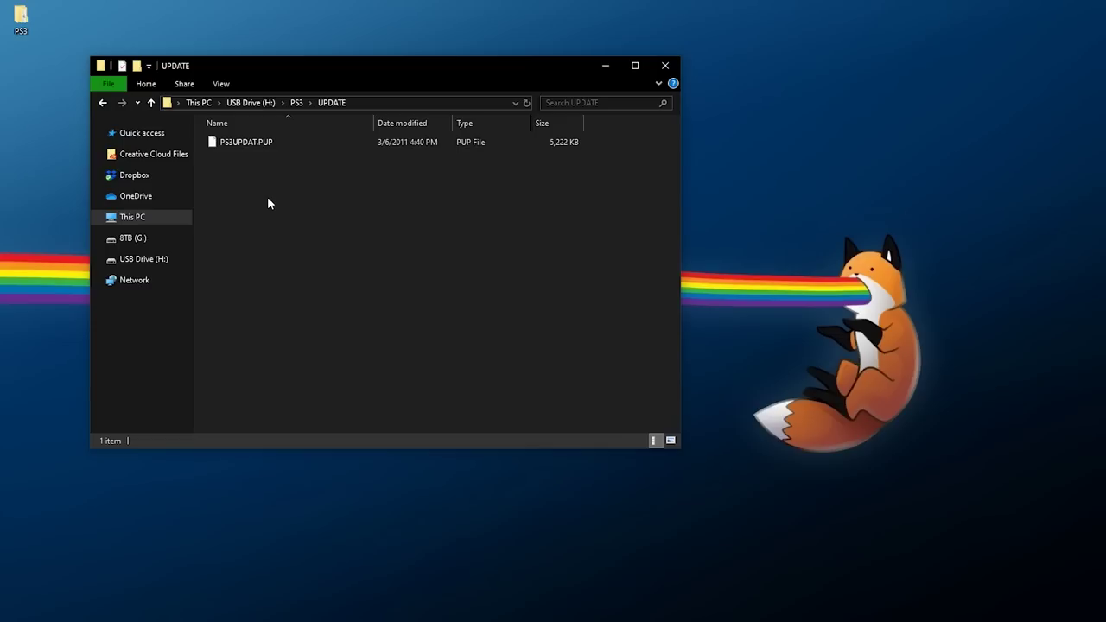
# Step: Return to This PC and eject USB Drive (H:)
pyautogui.click(208, 101)
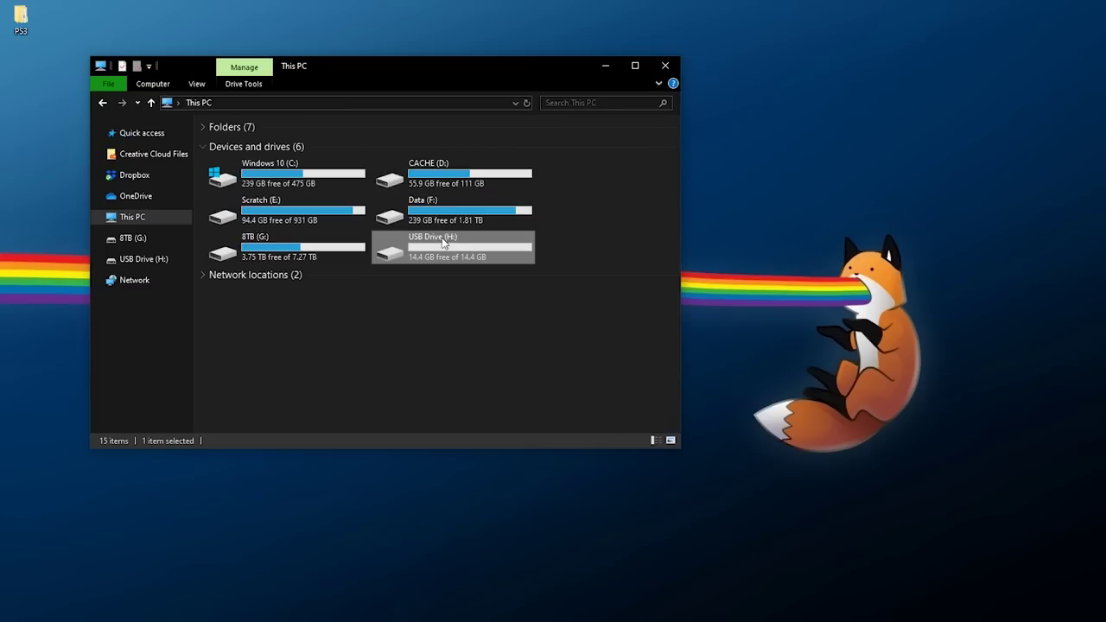
pyautogui.rightClick(416, 247)
pyautogui.click(449, 570)
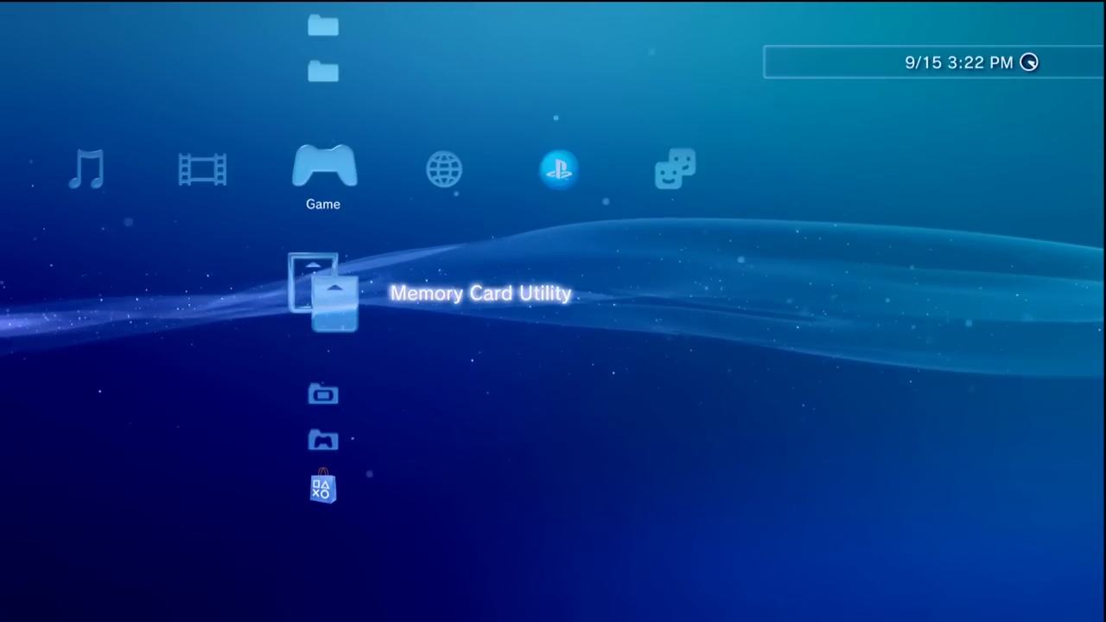
# Step: Switch to the PS3 home menu and open System Update in the Settings category
pyautogui.press('Left')
pyautogui.press('Left')
pyautogui.press('Left')
pyautogui.press('Left')
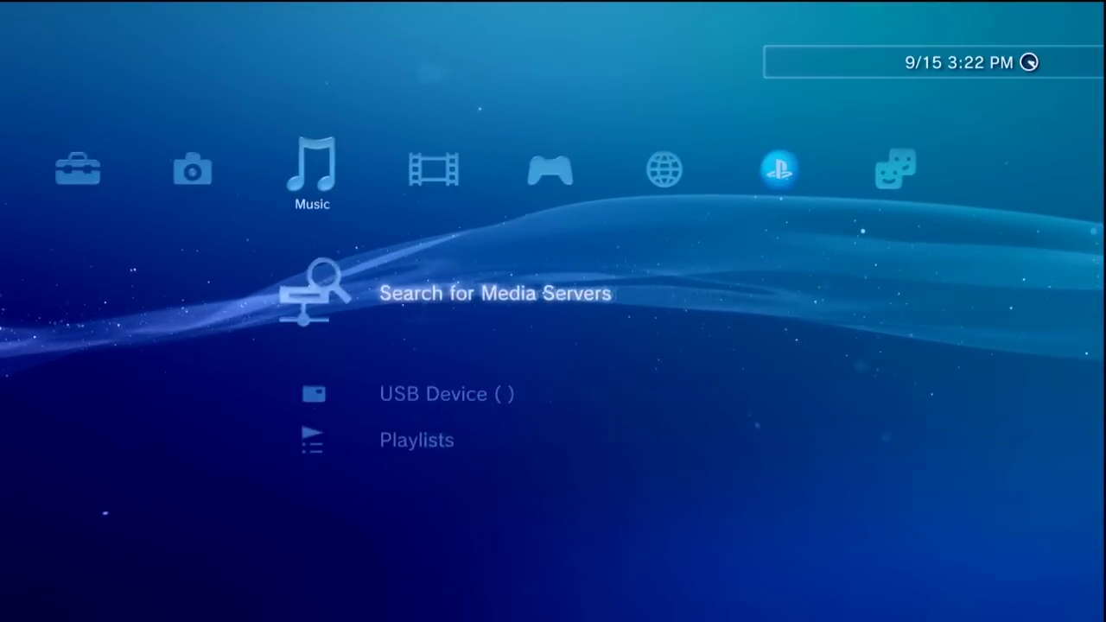
pyautogui.press('Up')
pyautogui.press('Up')
pyautogui.press('Up')
pyautogui.press('Up')
pyautogui.press('Up')
pyautogui.press('Up')
pyautogui.press('Up')
pyautogui.press('Up')
pyautogui.press('Up')
pyautogui.press('Up')
pyautogui.press('Up')
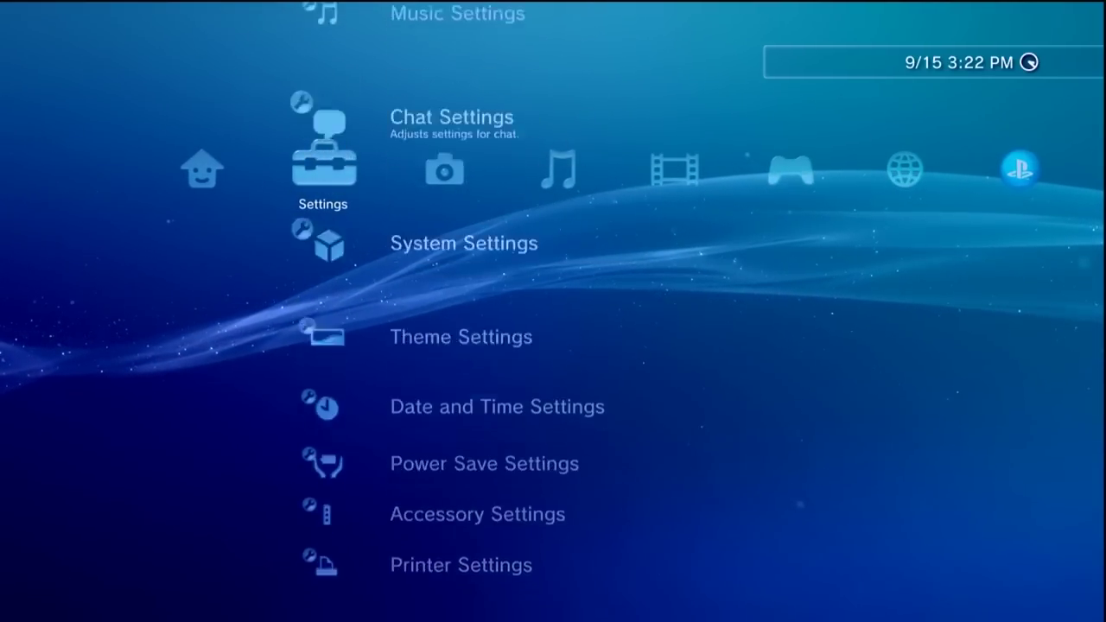
pyautogui.press('Return')
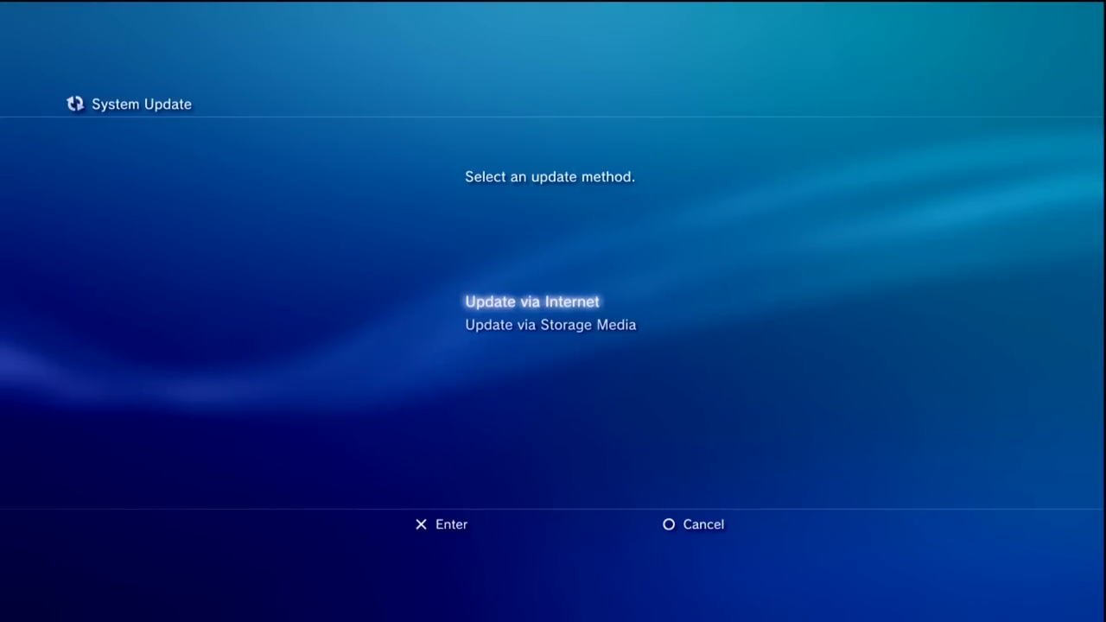
# Step: Run the VERSION CHECK update data from the USB device using Update via Storage Media, and leave System Update
pyautogui.press('Down')
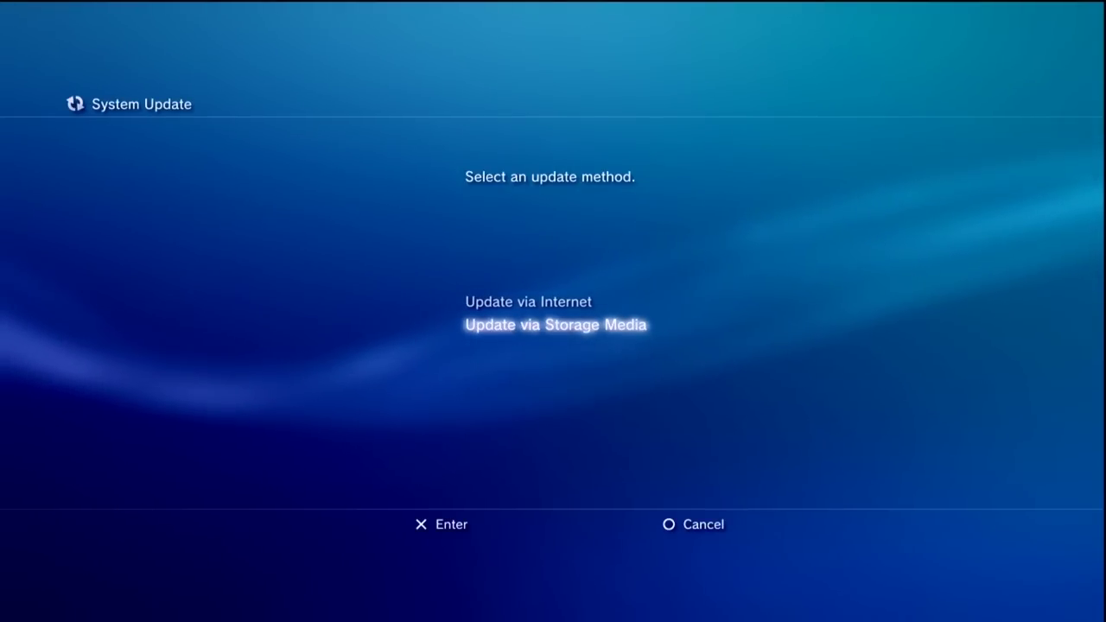
pyautogui.press('Return')
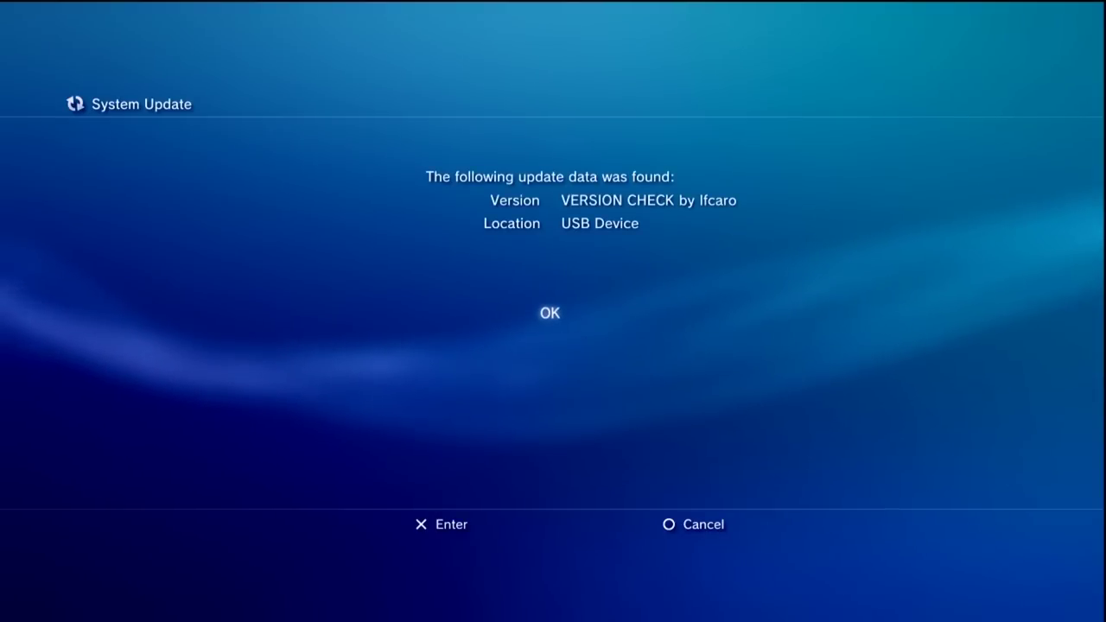
pyautogui.press('Return')
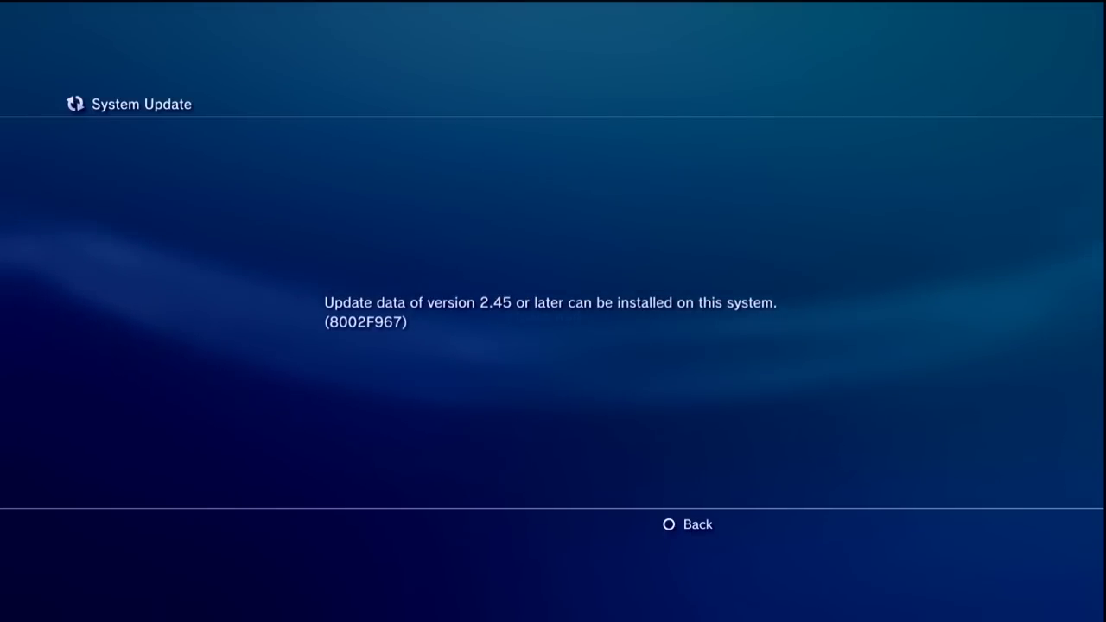
pyautogui.press('Escape')
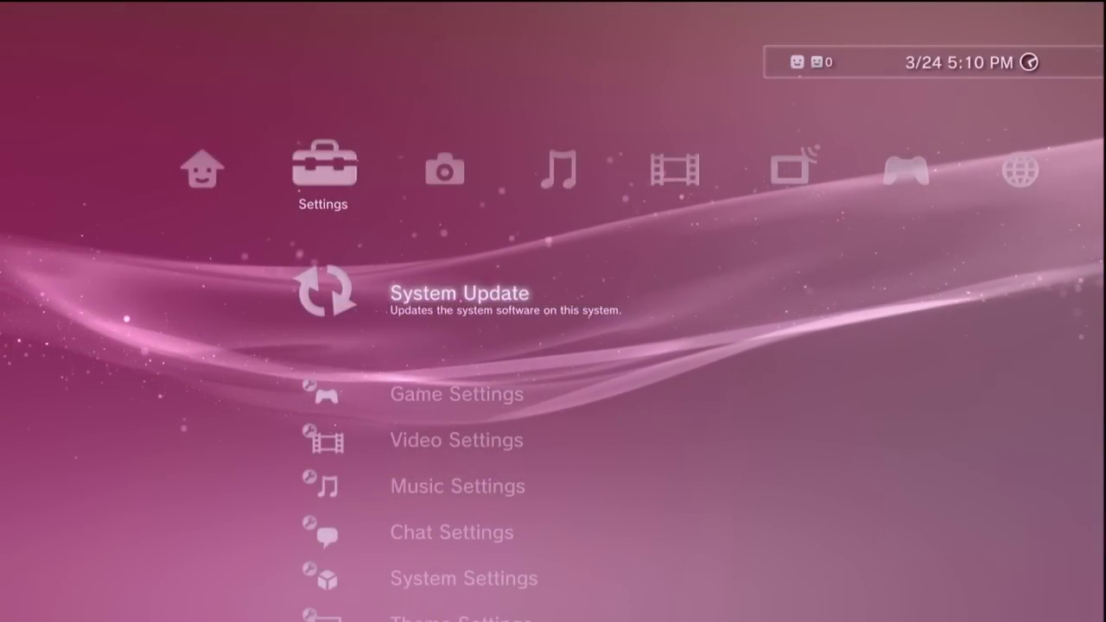
# Step: Repeat System Update via Storage Media on the console with the pink theme, and back out of the result screen
pyautogui.press('Return')
pyautogui.press('Down')
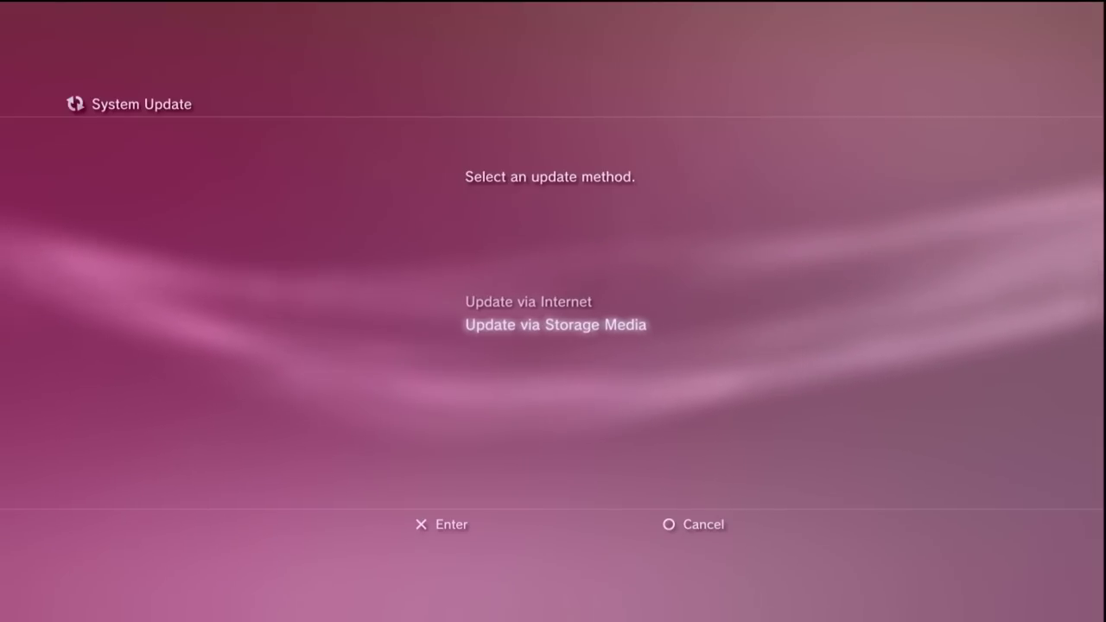
pyautogui.press('Return')
pyautogui.press('Return')
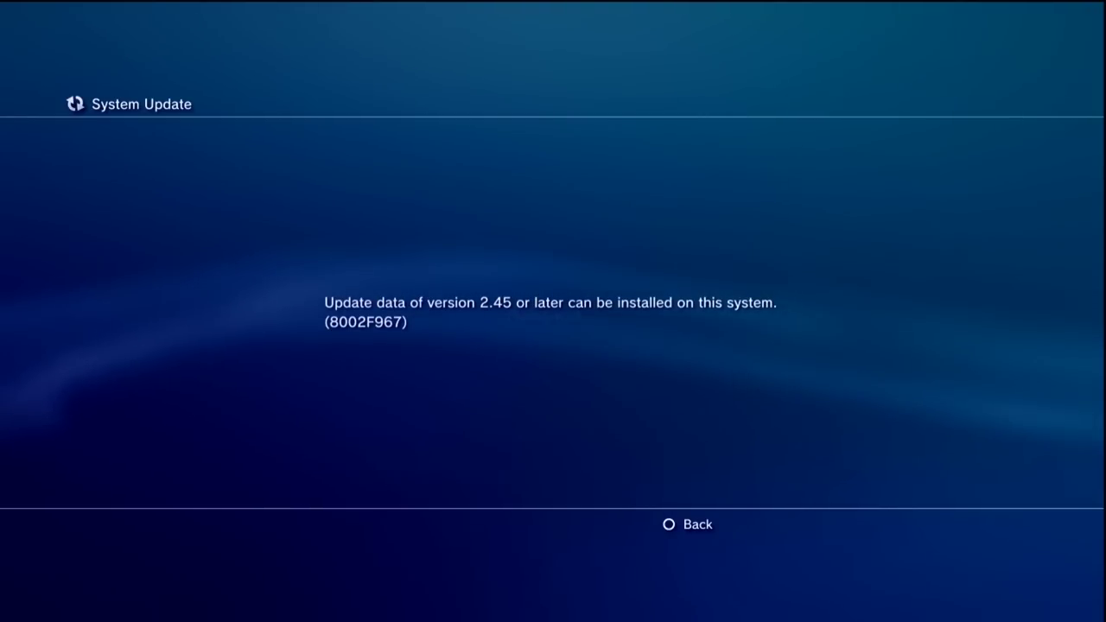
pyautogui.press('Escape')
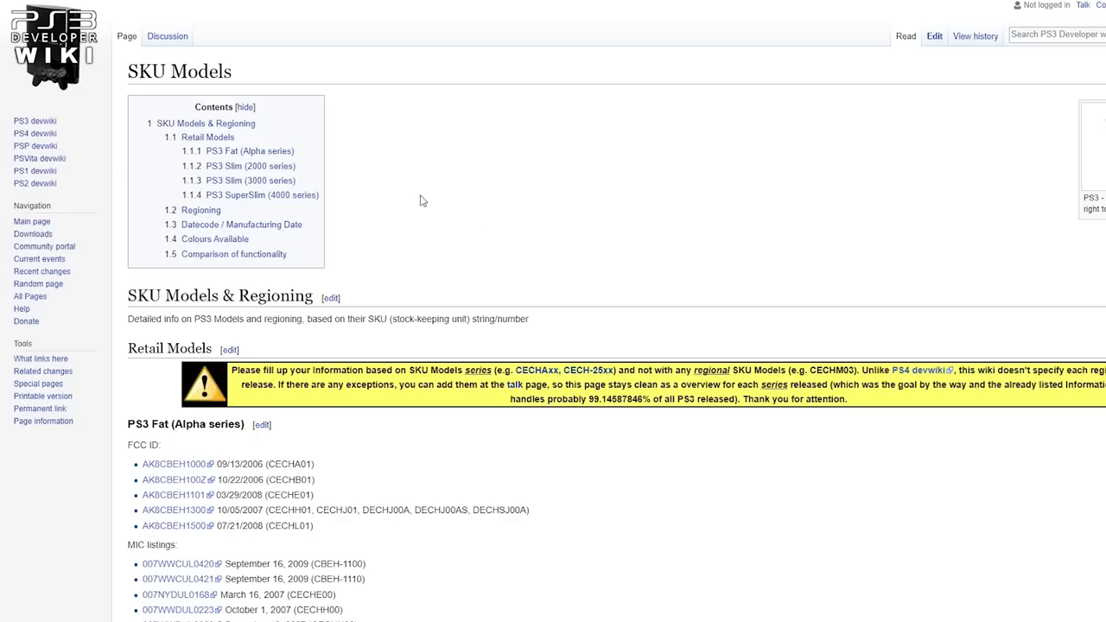
# Step: Switch to the PS3 Developer wiki's SKU Models page and examine the PS3 Fat (Alpha series) model table
pyautogui.click(282, 155)
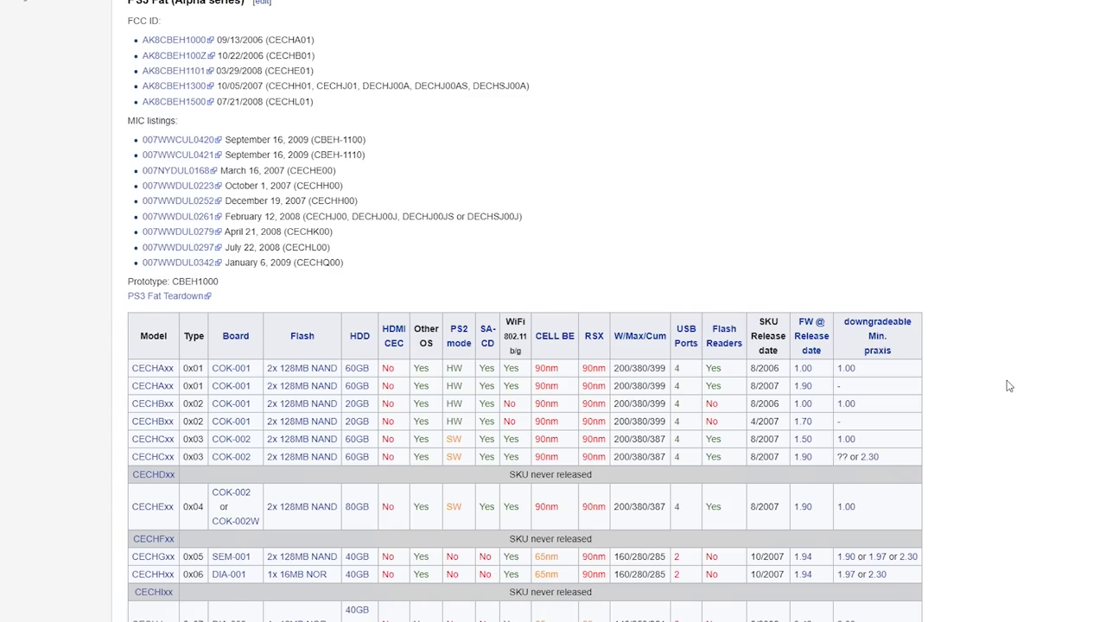
# Step: Switch from the wiki to the PS3Xploit site, open the 4.85.1 HFW (thanks Joonie) thread and follow its MEGA download link
pyautogui.scroll(-3, 1009, 387)
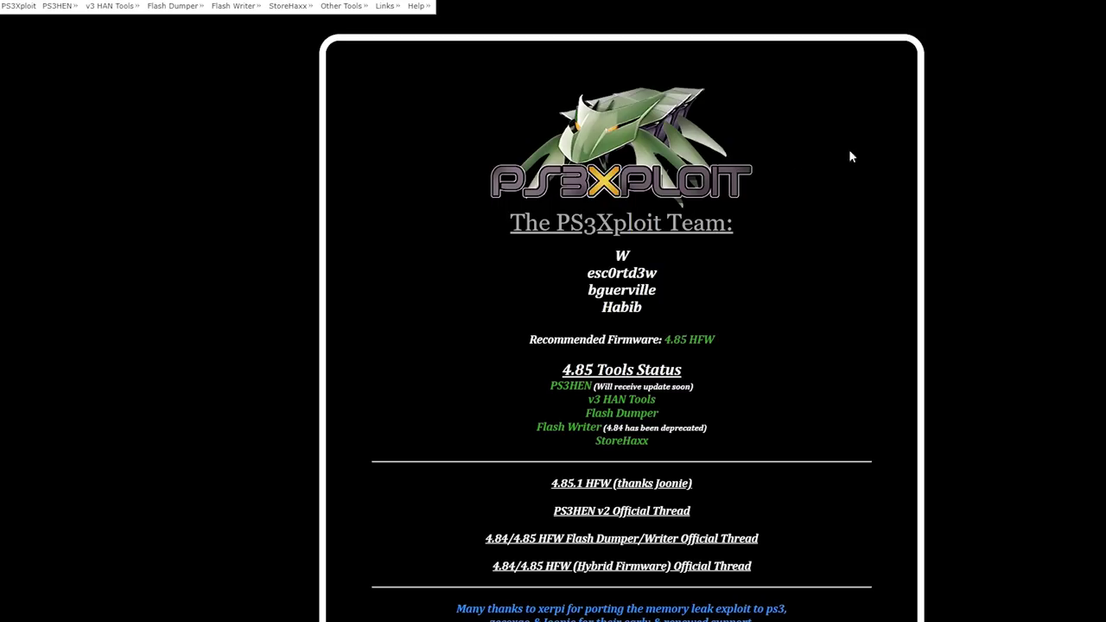
pyautogui.scroll(-1, 855, 251)
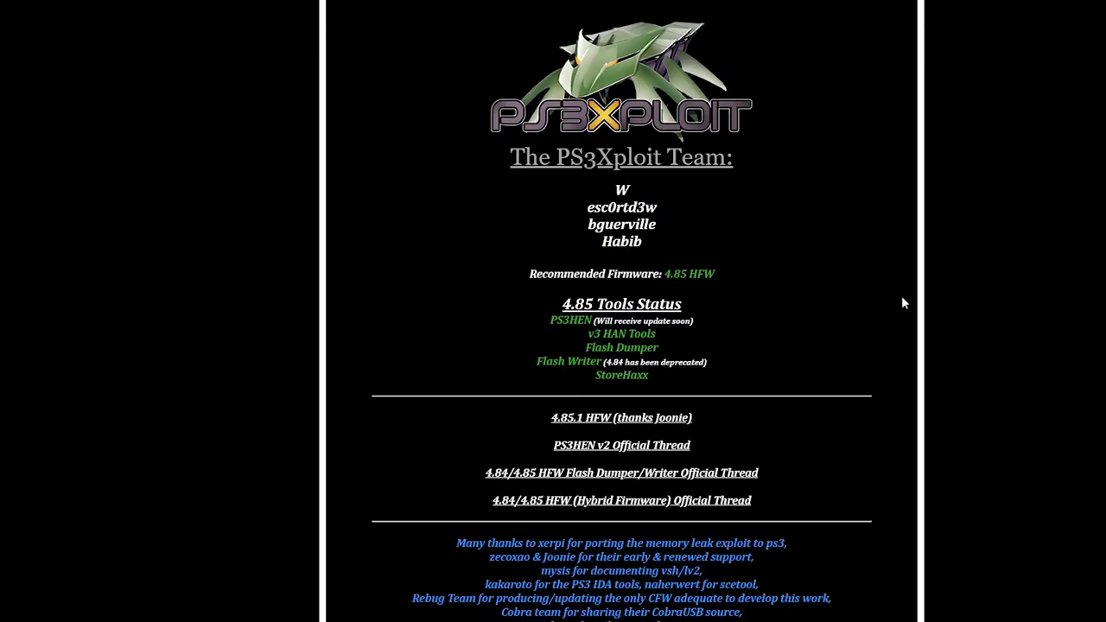
pyautogui.click(615, 419)
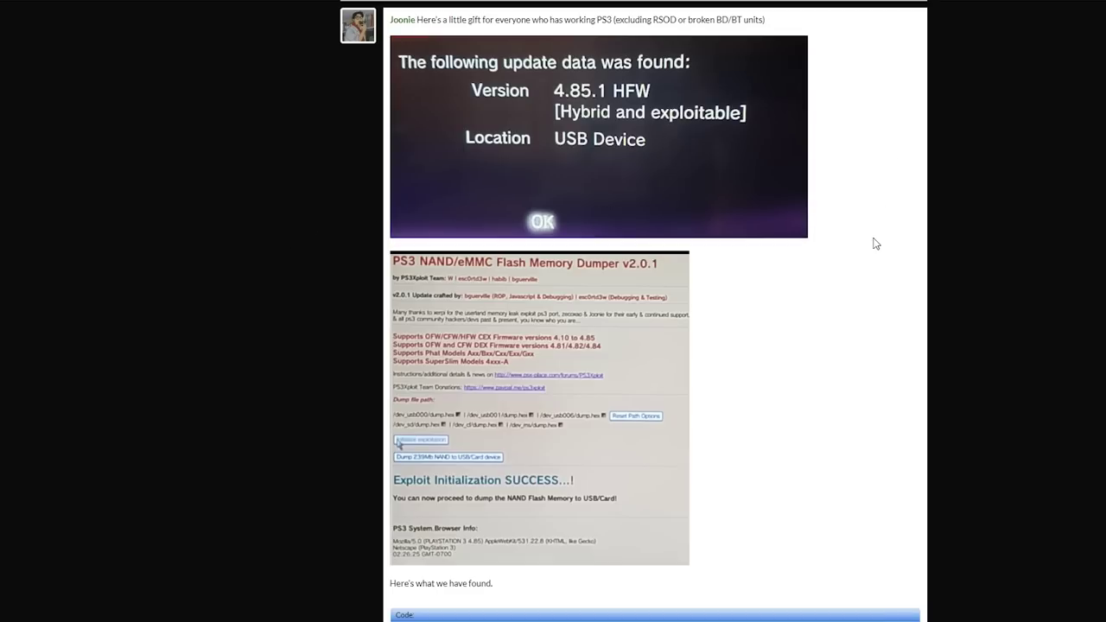
pyautogui.scroll(-3, 897, 291)
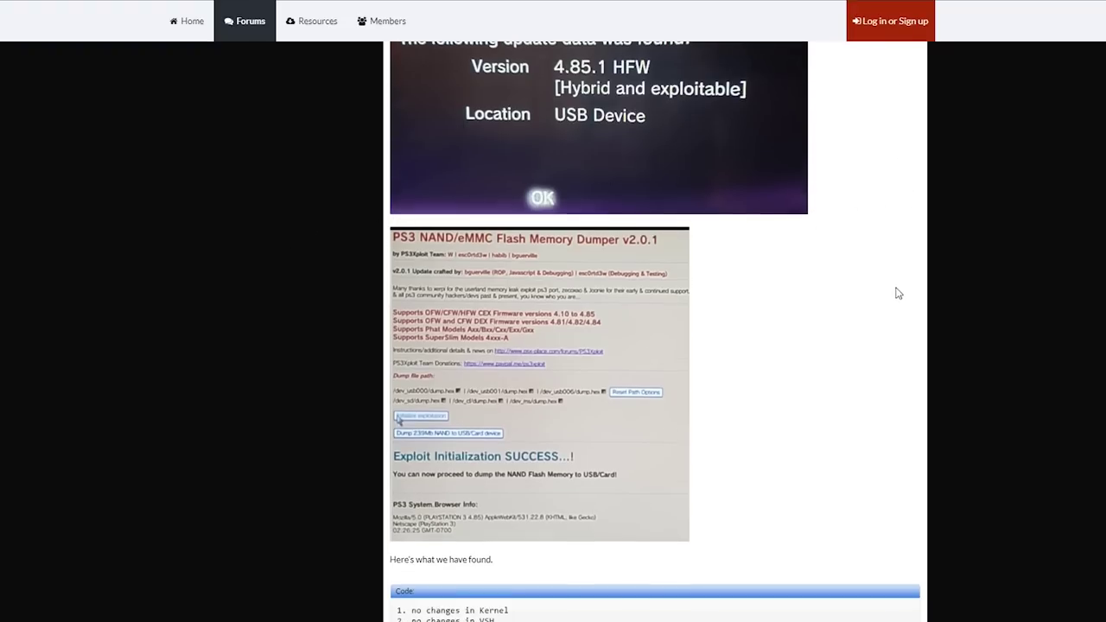
pyautogui.scroll(-1, 896, 295)
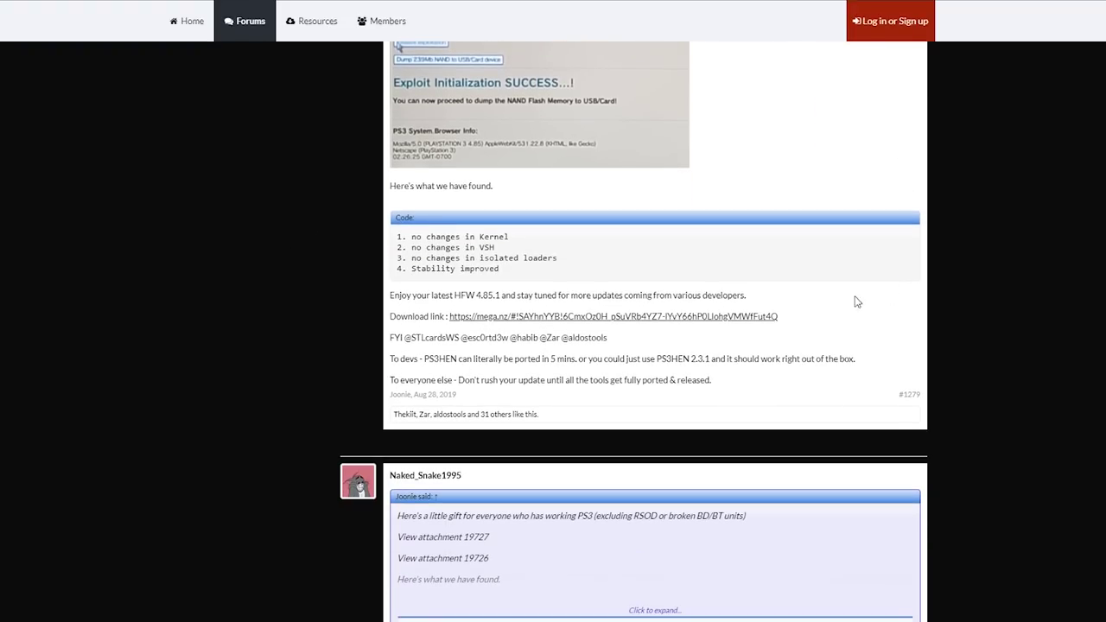
pyautogui.click(508, 318)
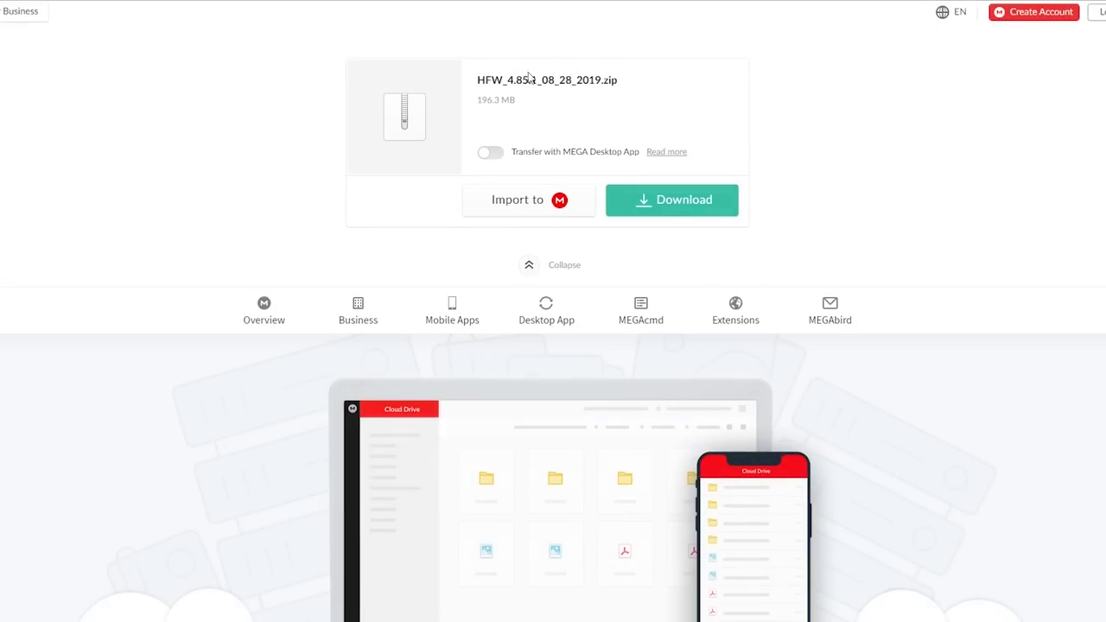
# Step: Download HFW_4.85.1_08_28_2019.zip from MEGA, allowing file storage on the device, and save it in the desktop PS3 folder
pyautogui.click(679, 211)
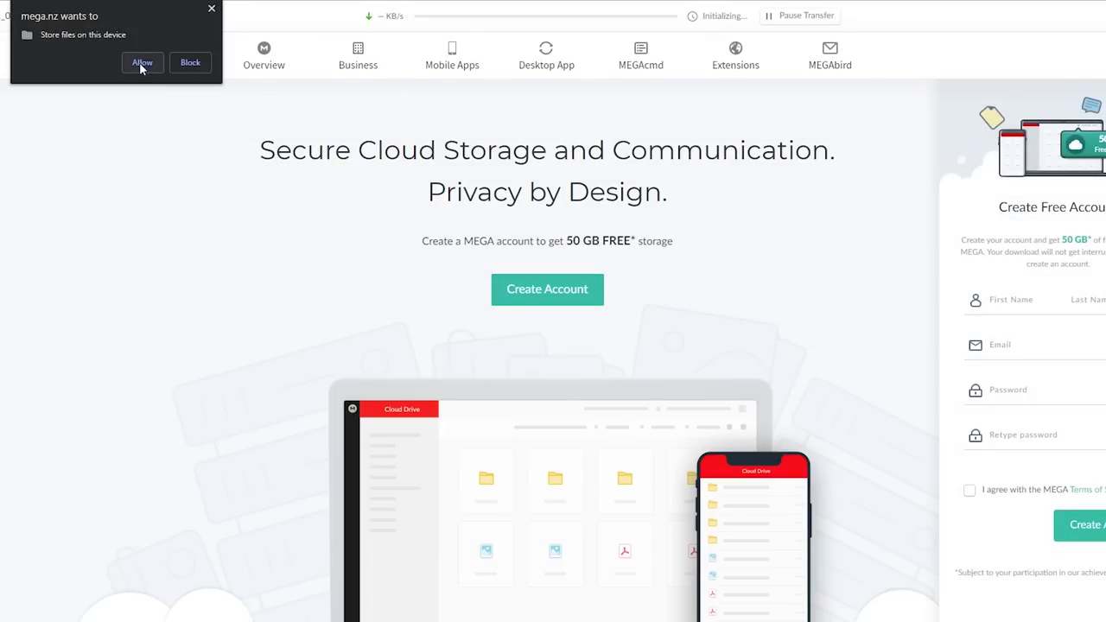
pyautogui.click(141, 64)
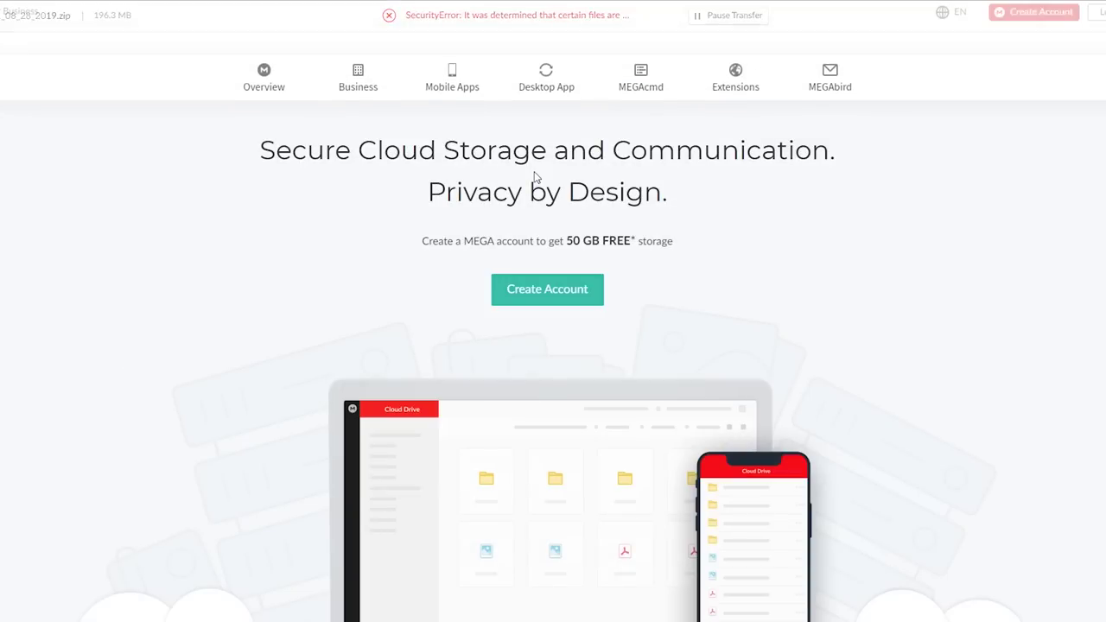
pyautogui.click(700, 171)
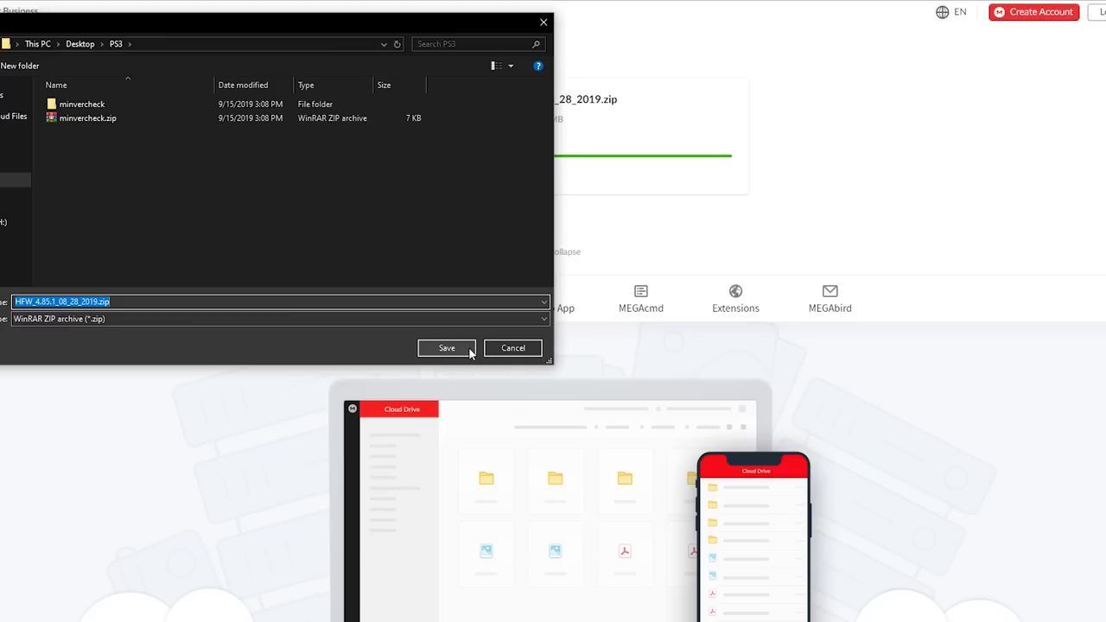
pyautogui.click(469, 350)
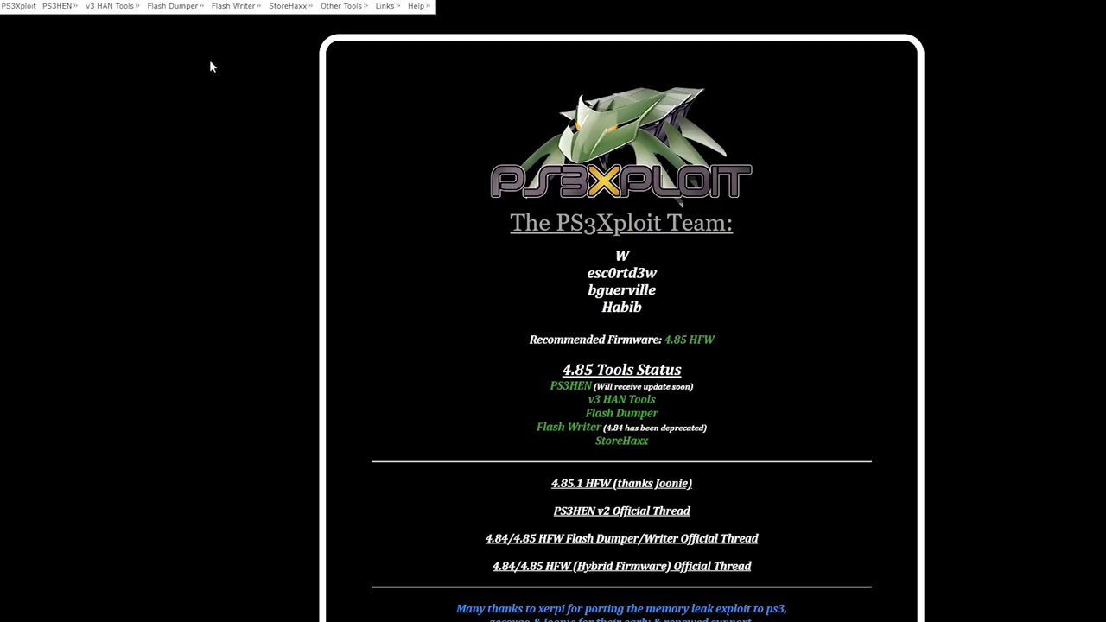
# Step: Switch to the PyPS3tools repository on GitHub and save PyPS3checker-standalone-package_2019-12-09_112047.zip in the PS3 folder
pyautogui.moveTo(178, 7)
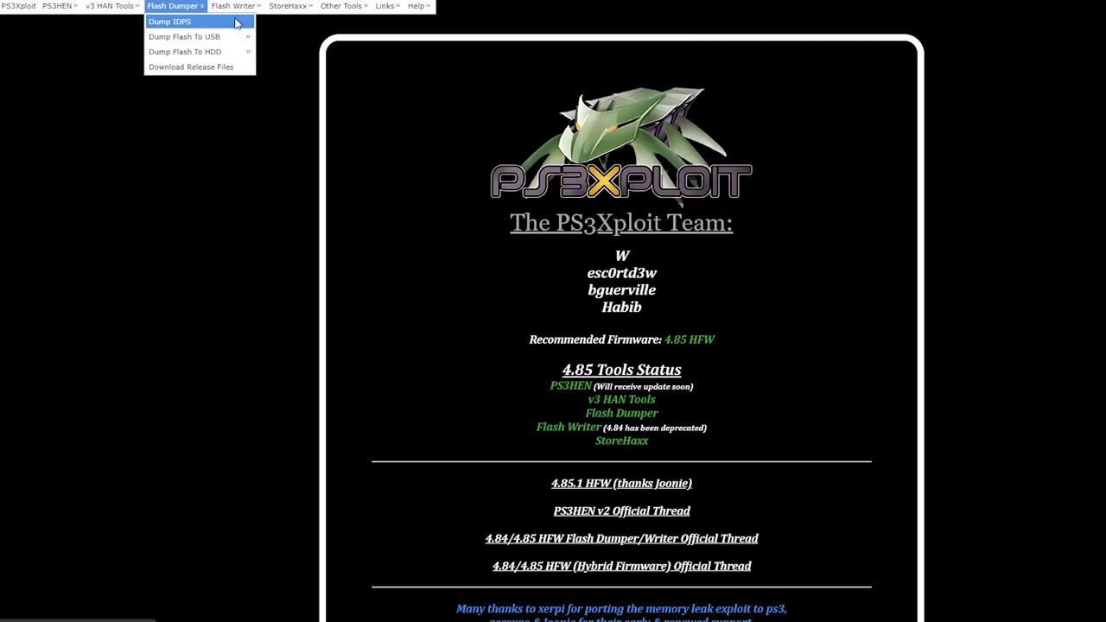
pyautogui.moveTo(236, 12)
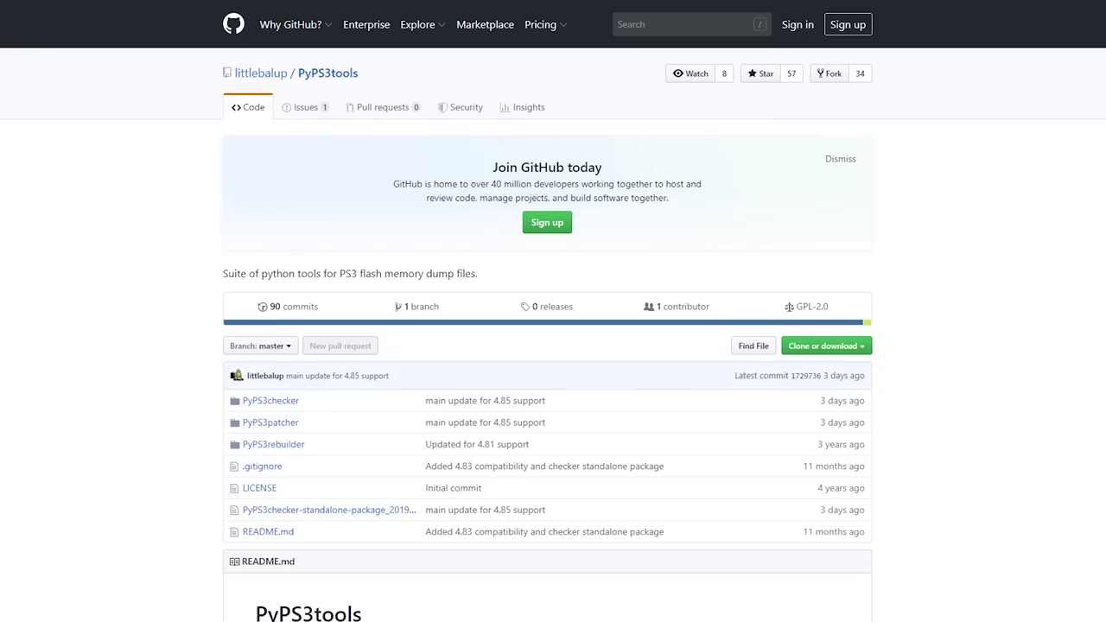
pyautogui.click(850, 165)
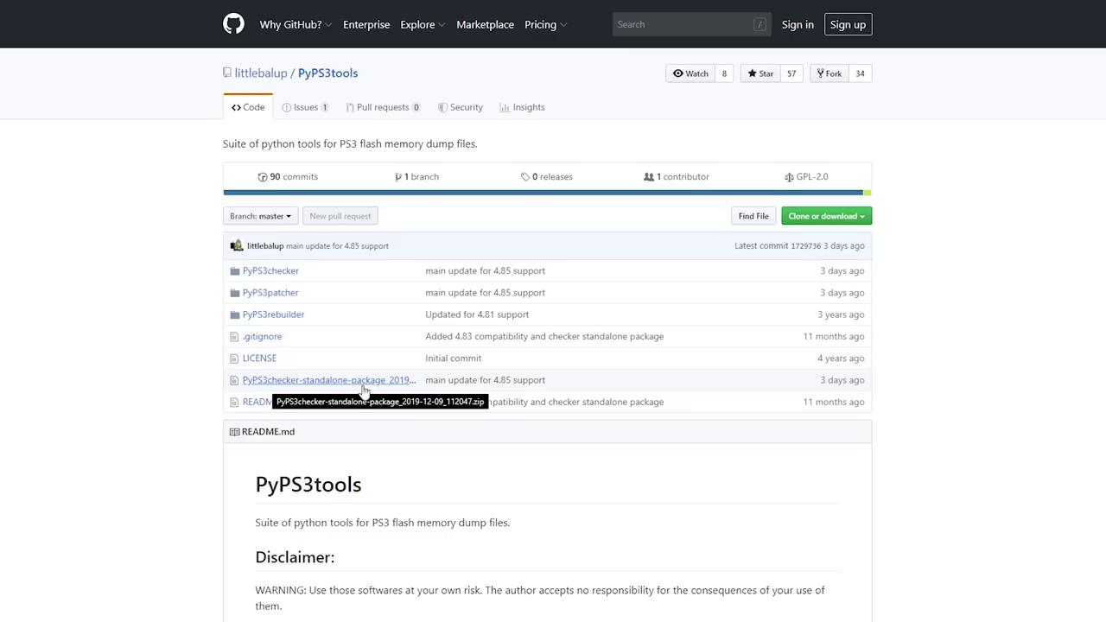
pyautogui.click(336, 383)
pyautogui.click(749, 239)
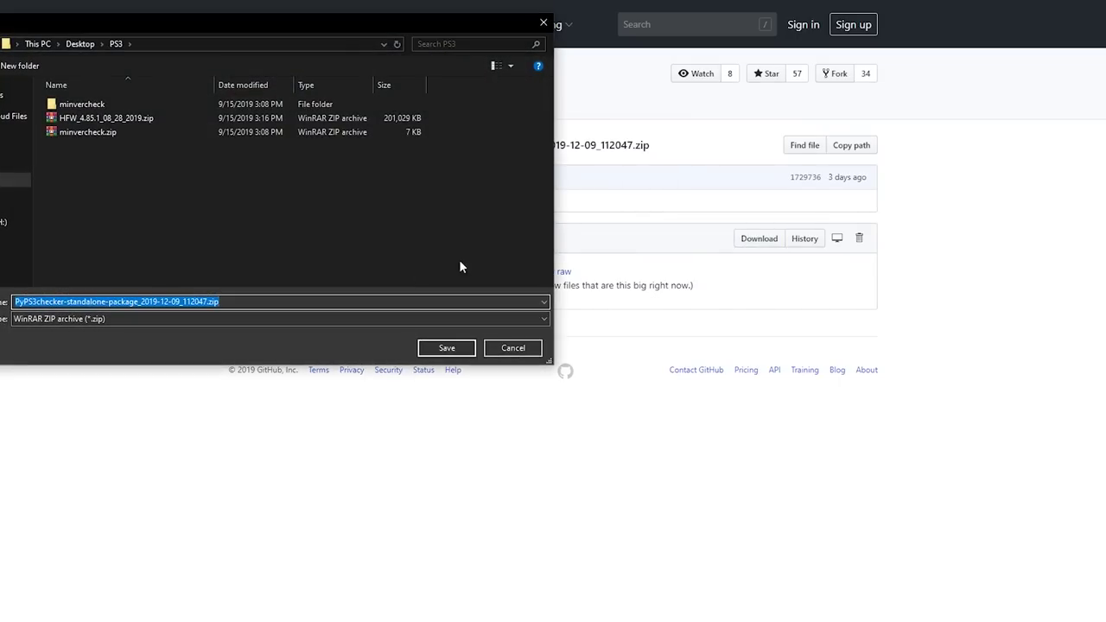
pyautogui.click(445, 348)
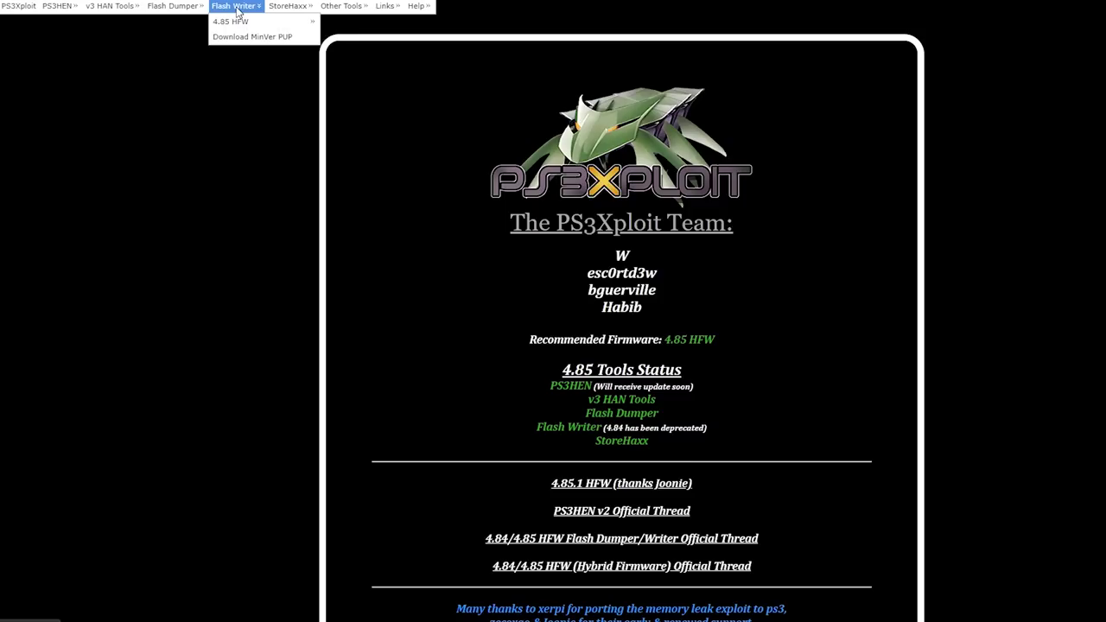
# Step: Download the 4.85 HFW Flash Writer release files from PS3Xploit and save NOR_NAND_writer_release_2.0.2_PS3Xploit.zip in the PS3 folder
pyautogui.moveTo(246, 23)
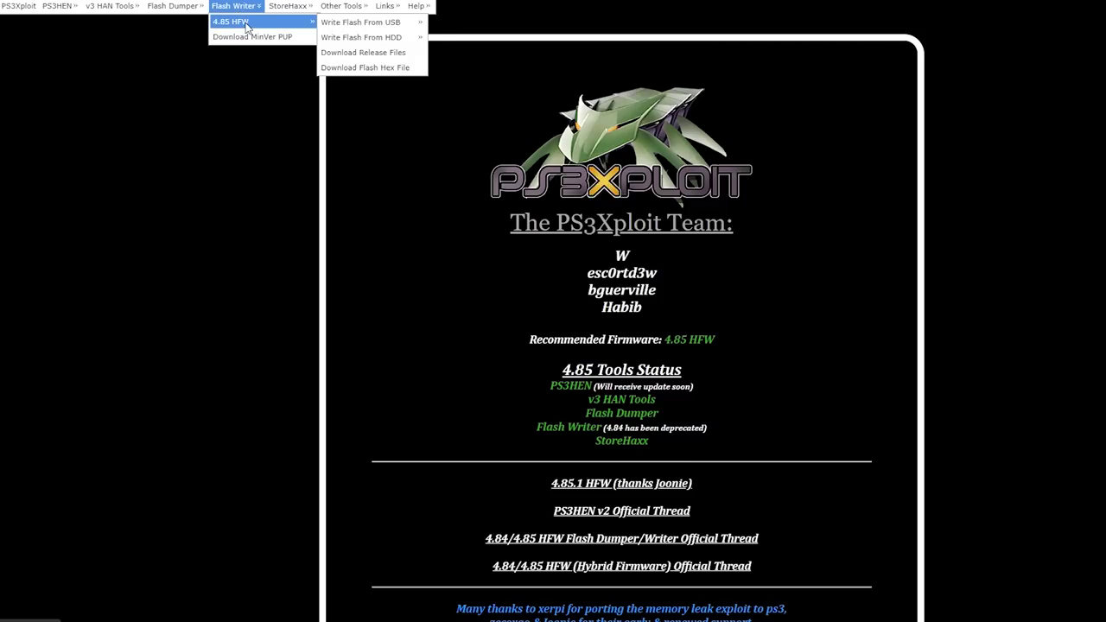
pyautogui.moveTo(362, 43)
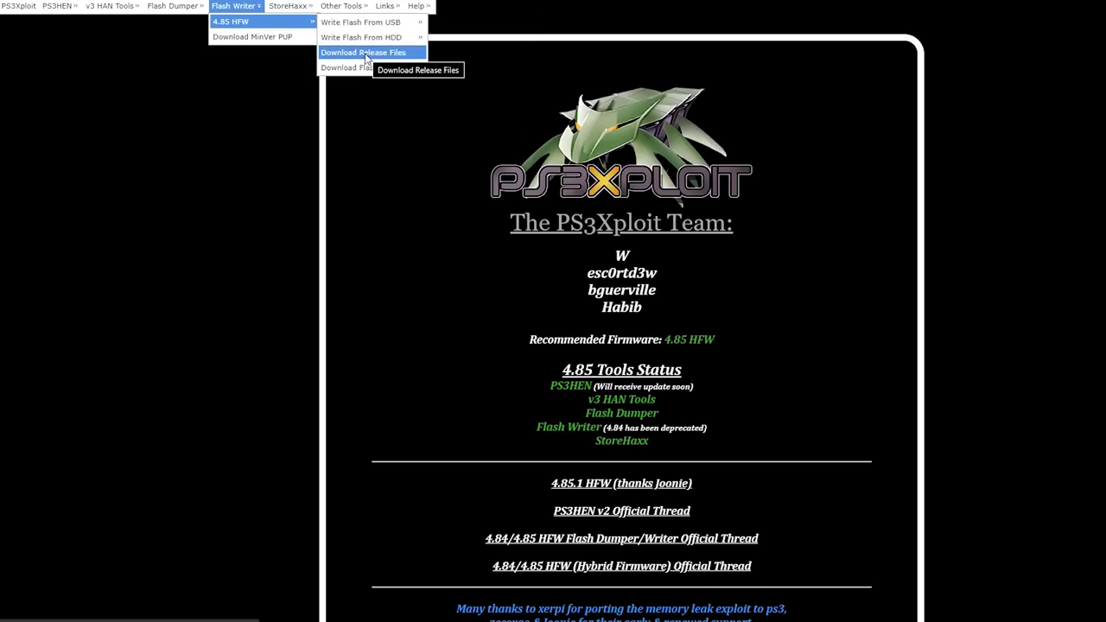
pyautogui.click(367, 54)
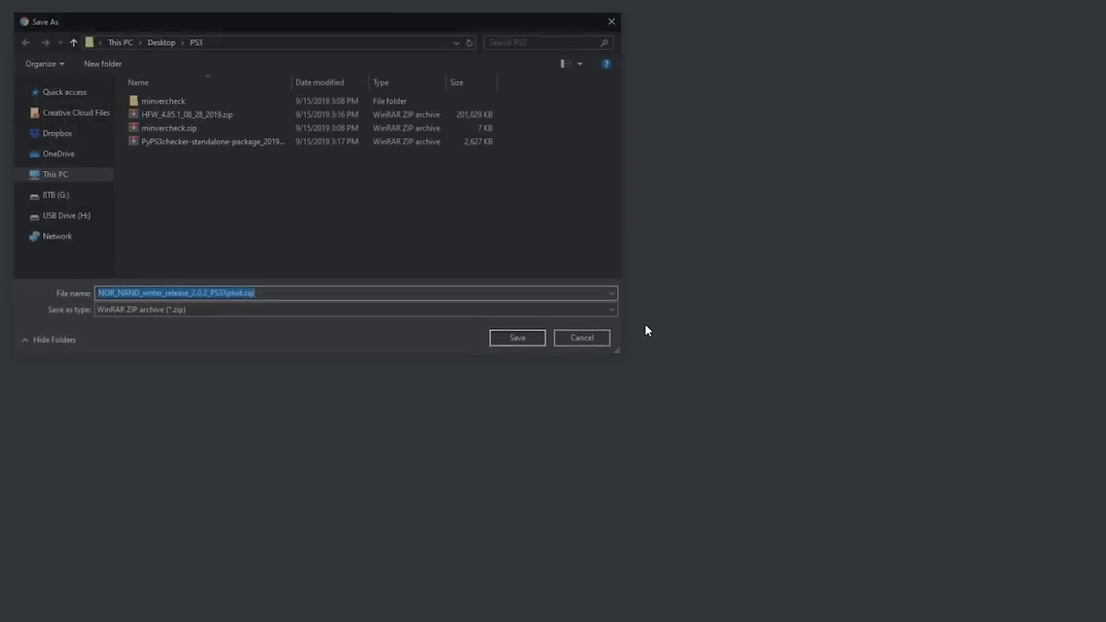
pyautogui.click(522, 342)
# Step: Open the PS3Xploit Writer Help page and select the MD5 checksum given for flash_485.hex/flash_485.jpg
pyautogui.moveTo(417, 7)
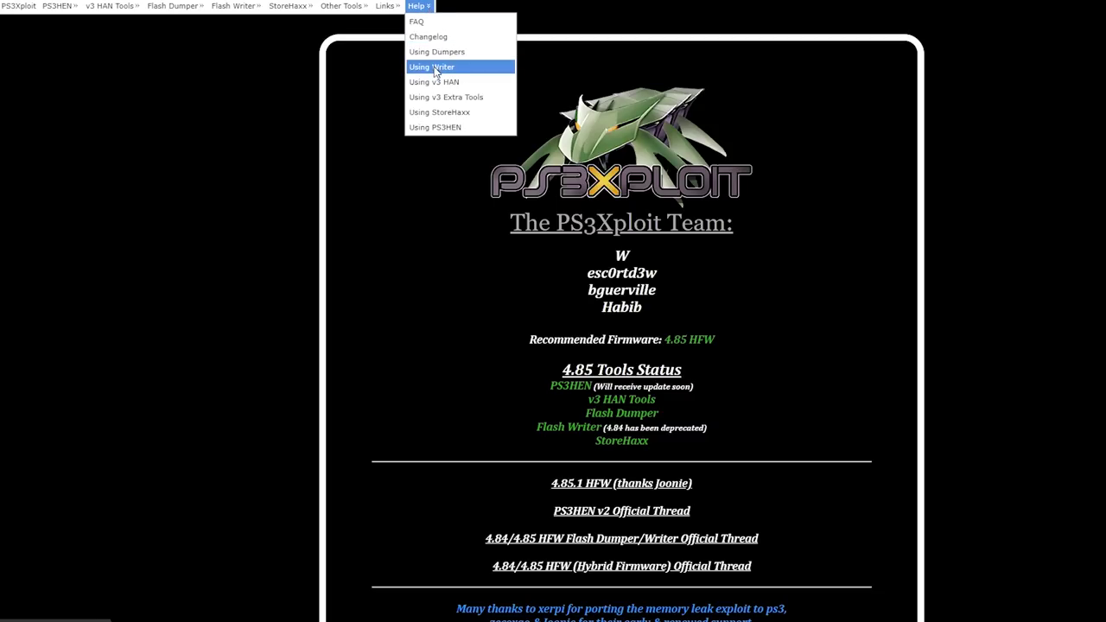
pyautogui.click(435, 69)
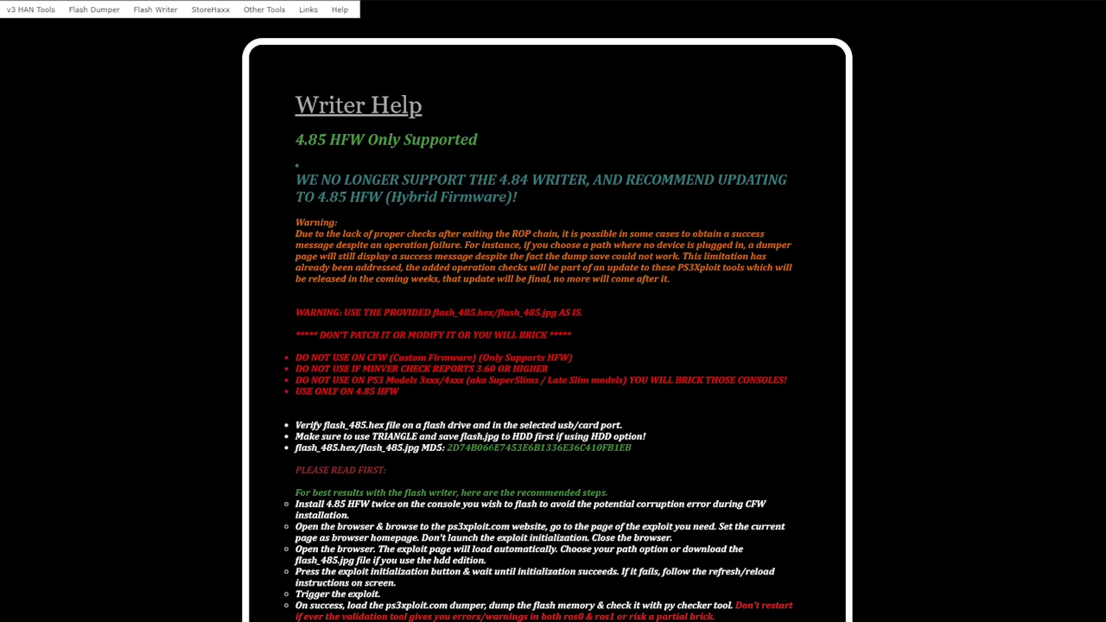
pyautogui.doubleClick(539, 448)
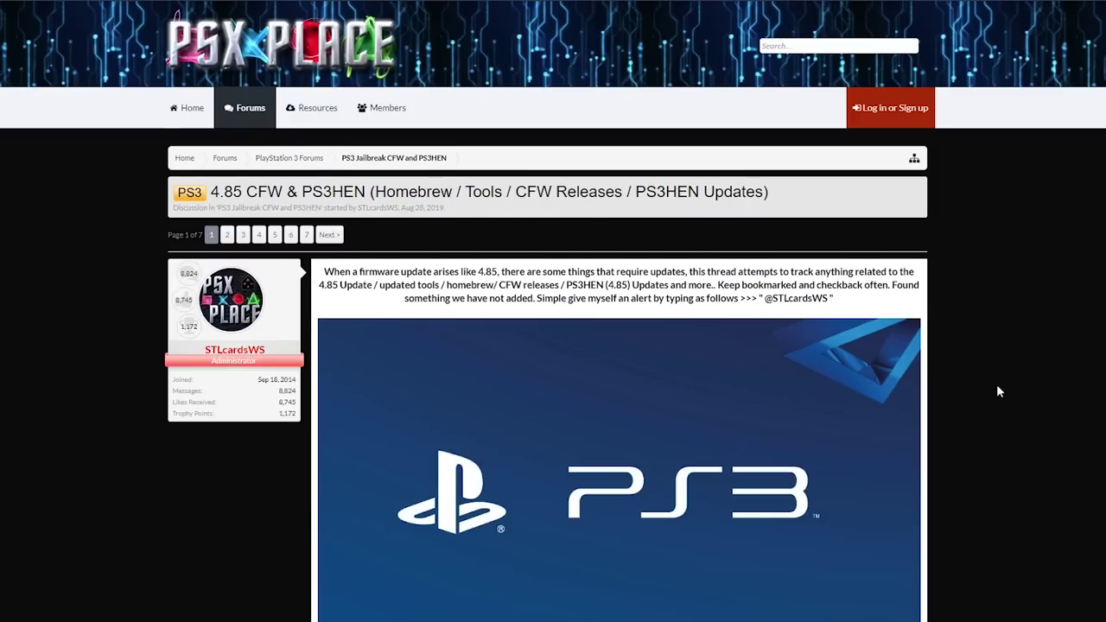
# Step: Switch to the psx-place thread on 4.85 CFW & PS3HEN and show its list of CFW releases
pyautogui.scroll(-2, 996, 384)
pyautogui.scroll(-3, 996, 395)
pyautogui.scroll(1, 997, 395)
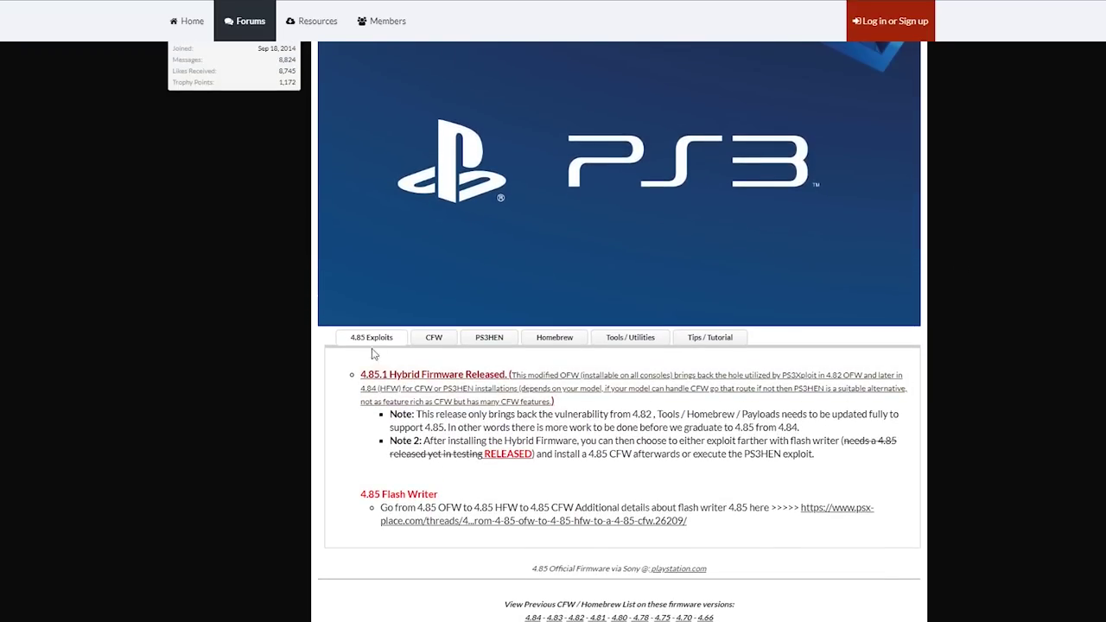
pyautogui.click(434, 339)
pyautogui.scroll(-2, 847, 455)
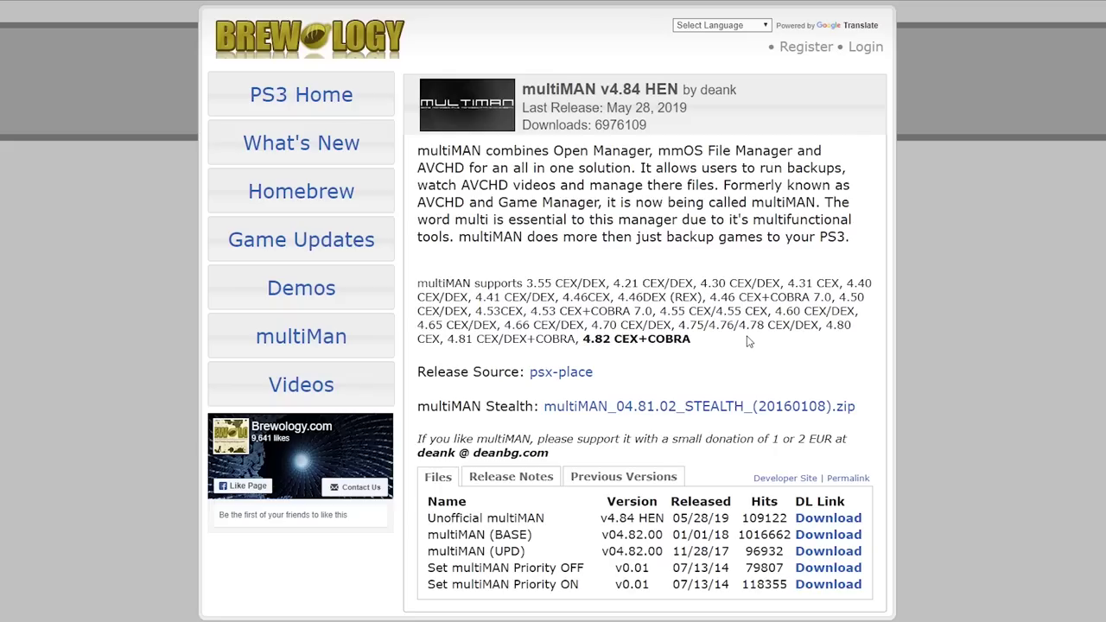
# Step: Download multiMAN (BASE) v04.82.00 from the Brewology page and save the PKG file in the PS3 folder
pyautogui.scroll(-1, 501, 528)
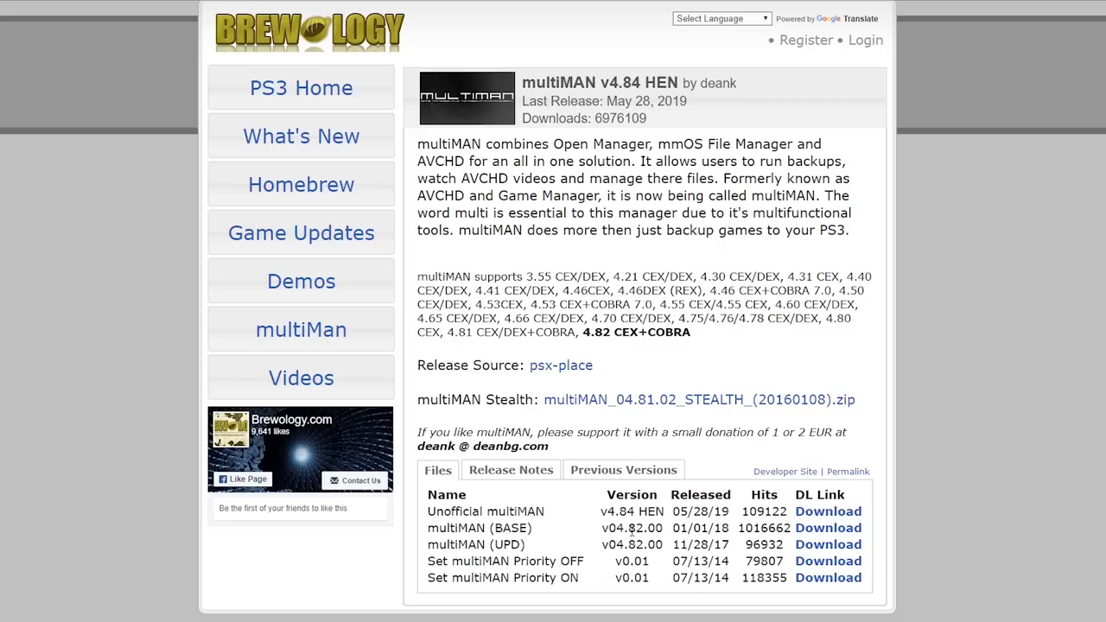
pyautogui.click(828, 531)
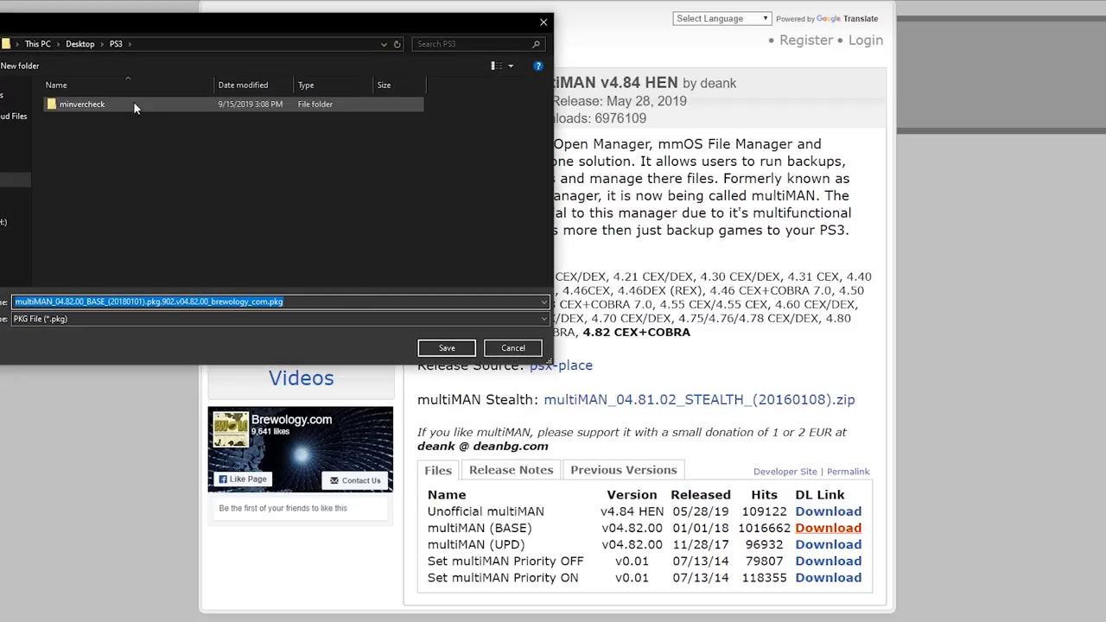
pyautogui.click(447, 348)
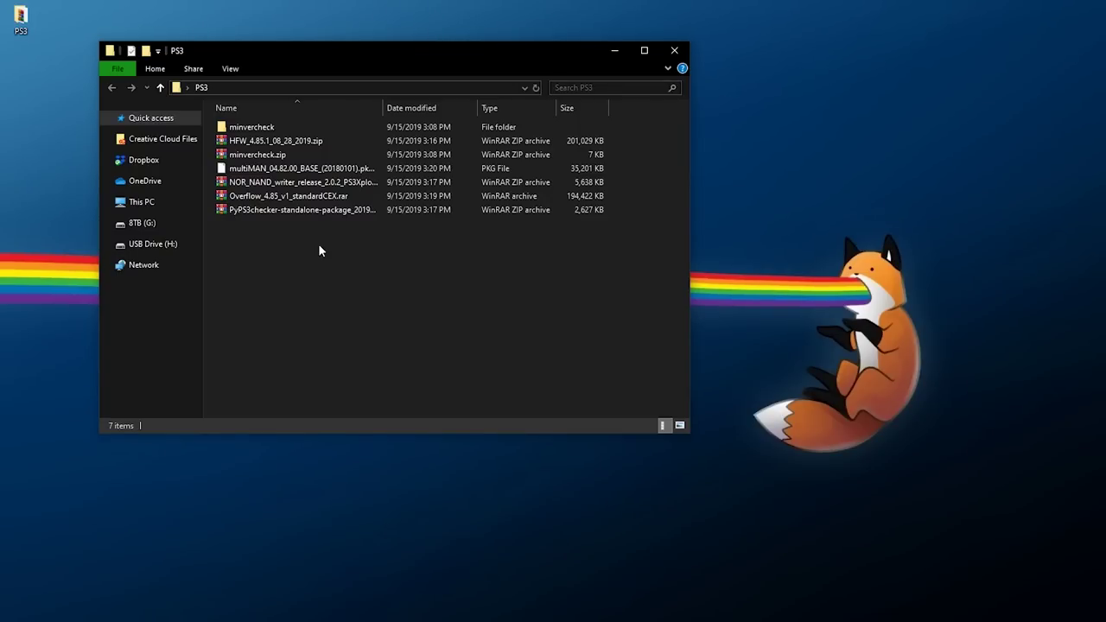
# Step: Extract HFW_4.85.1_08_28_2019.zip into its own folder within the PS3 folder and open that folder to inspect its contents
pyautogui.rightClick(273, 140)
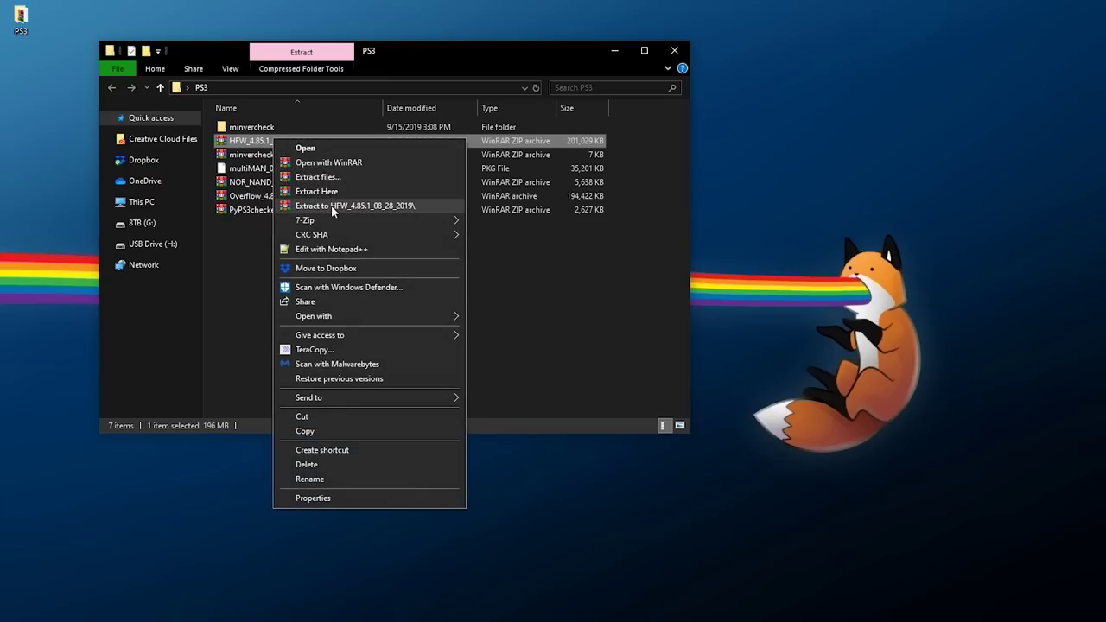
pyautogui.click(331, 206)
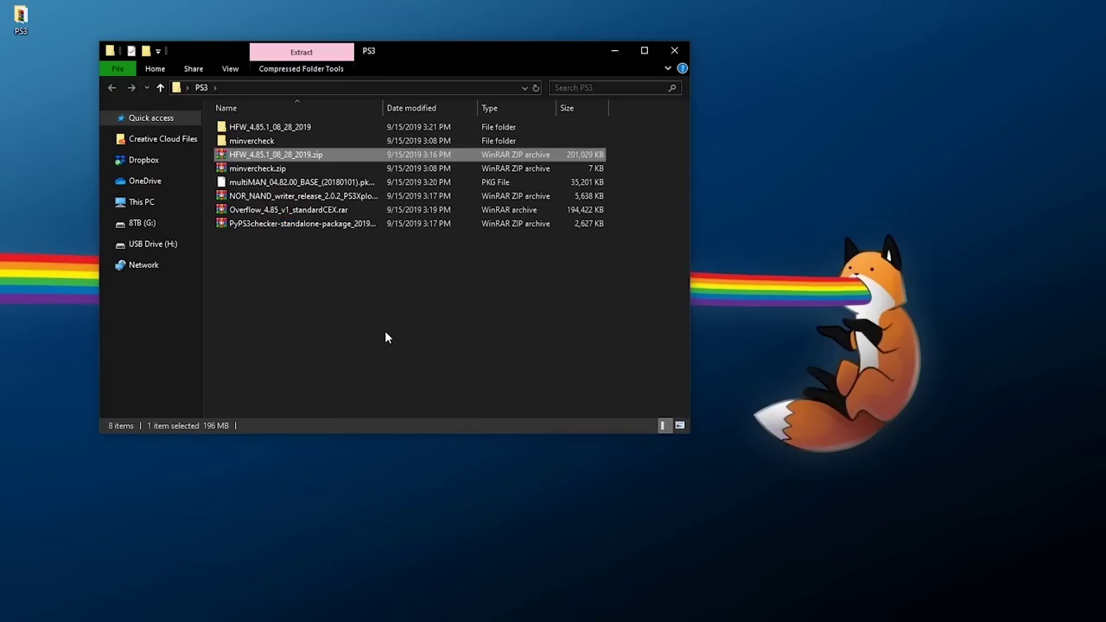
pyautogui.doubleClick(290, 127)
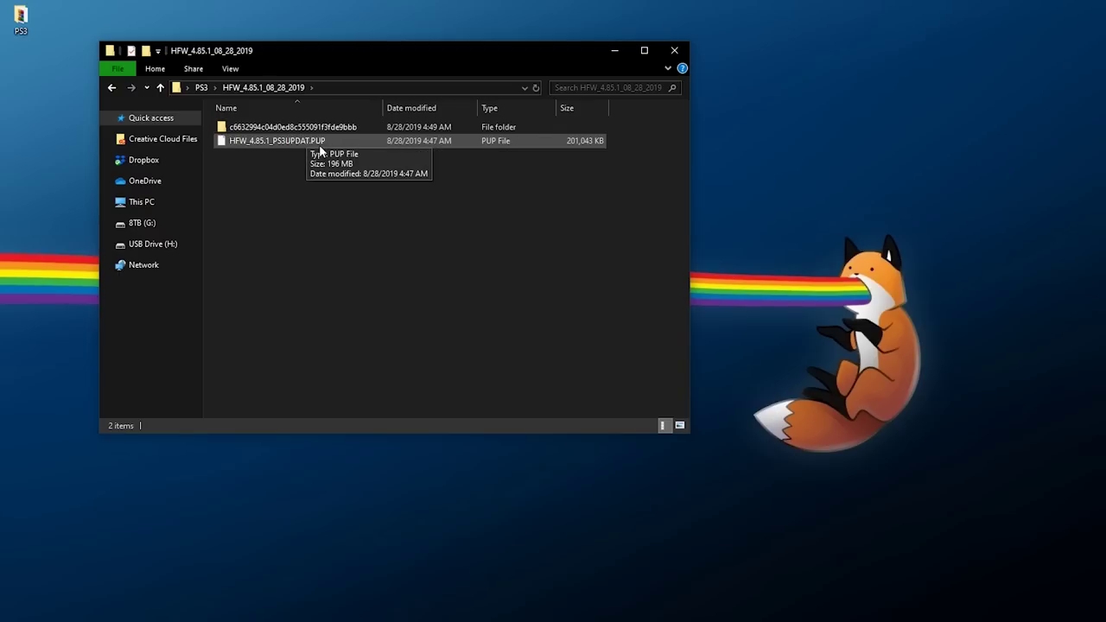
pyautogui.click(339, 144)
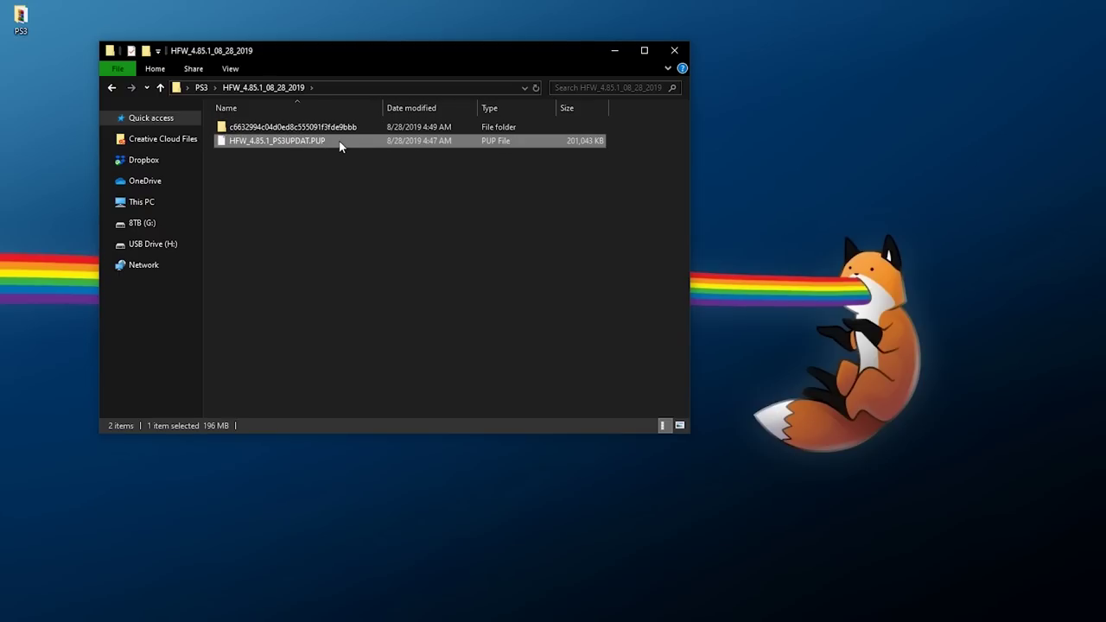
pyautogui.click(339, 129)
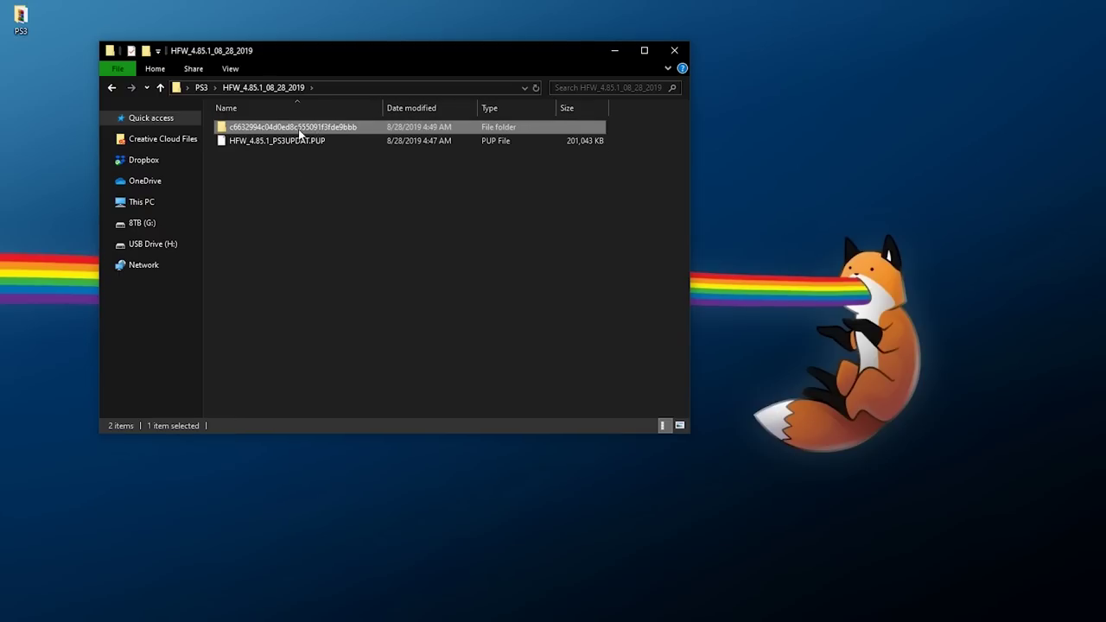
# Step: Copy HFW_4.85.1_PS3UPDAT.PUP to the clipboard and permanently delete the old PS3UPDAT.PUP from PS3\UPDATE on USB Drive (H:)
pyautogui.rightClick(258, 145)
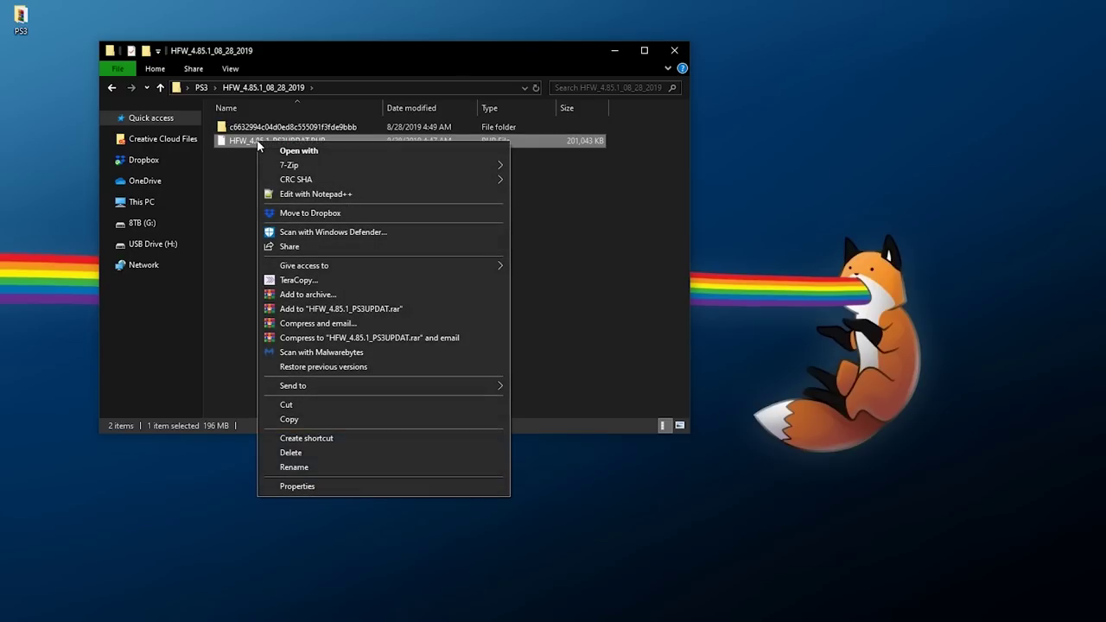
pyautogui.click(309, 418)
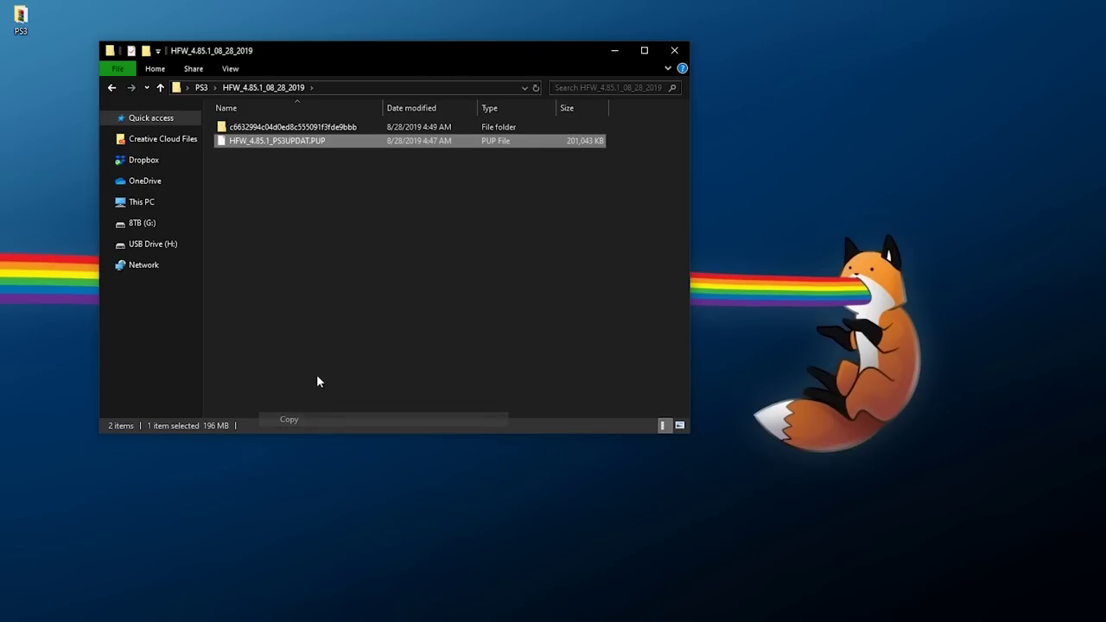
pyautogui.click(152, 245)
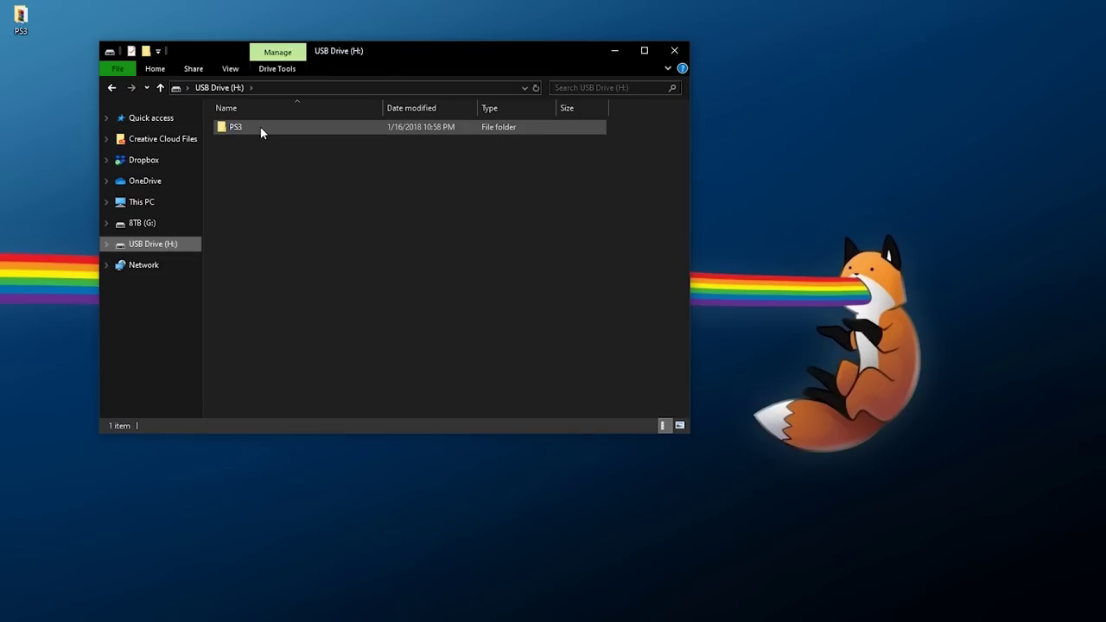
pyautogui.doubleClick(260, 126)
pyautogui.doubleClick(260, 126)
pyautogui.click(260, 127)
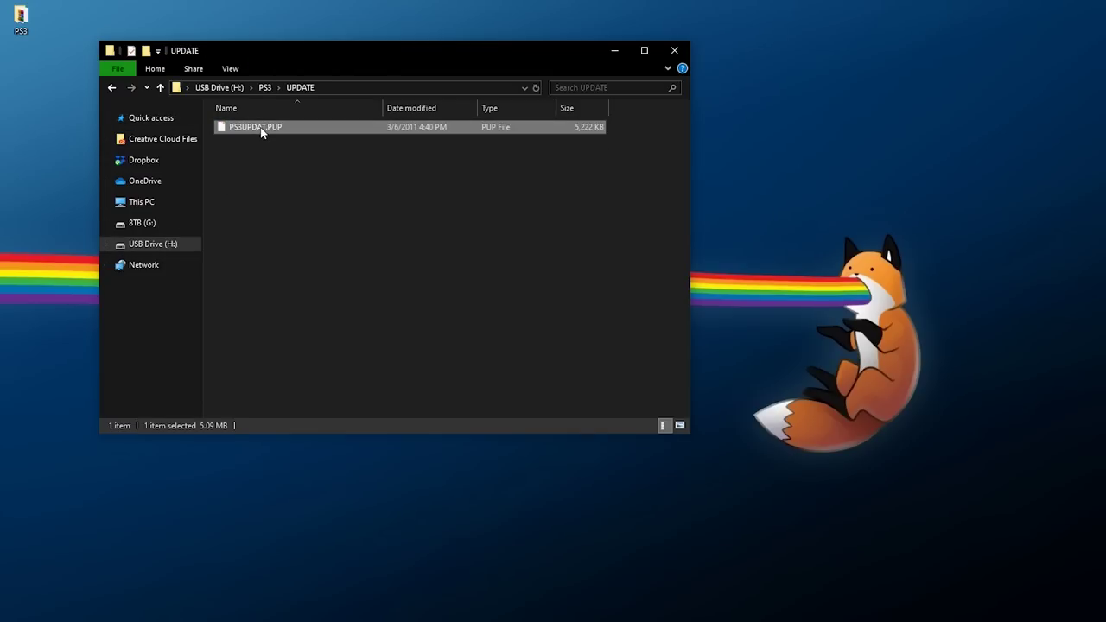
pyautogui.hotkey('shift', 'Delete')
pyautogui.press('Return')
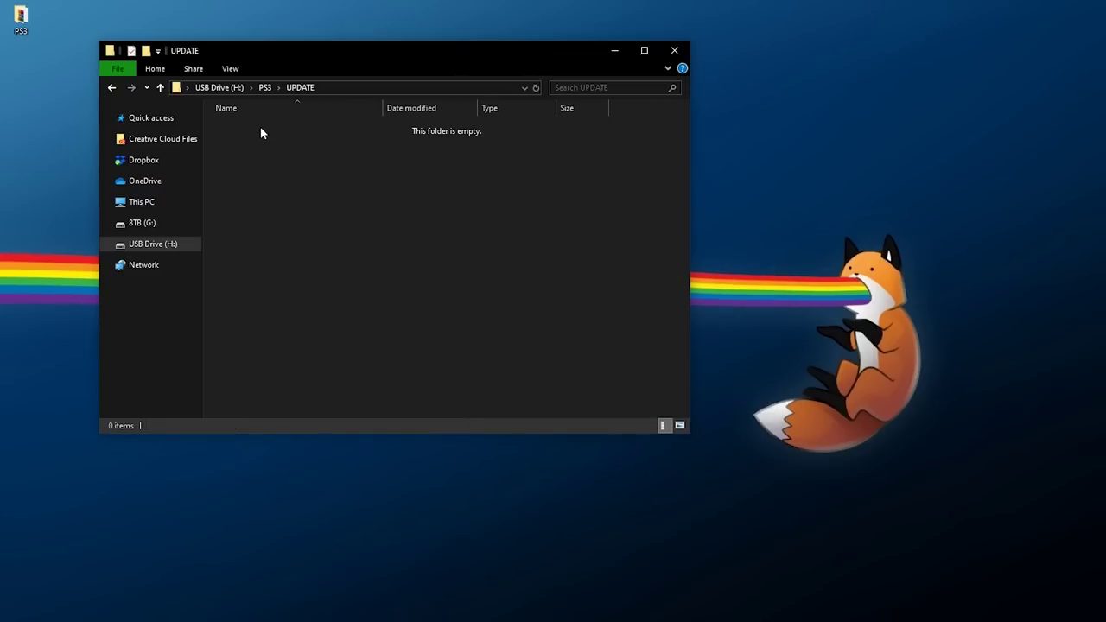
# Step: Paste the copied HFW file into the USB drive's UPDATE folder and rename it PS3UPDAT.PUP
pyautogui.rightClick(261, 198)
pyautogui.click(349, 290)
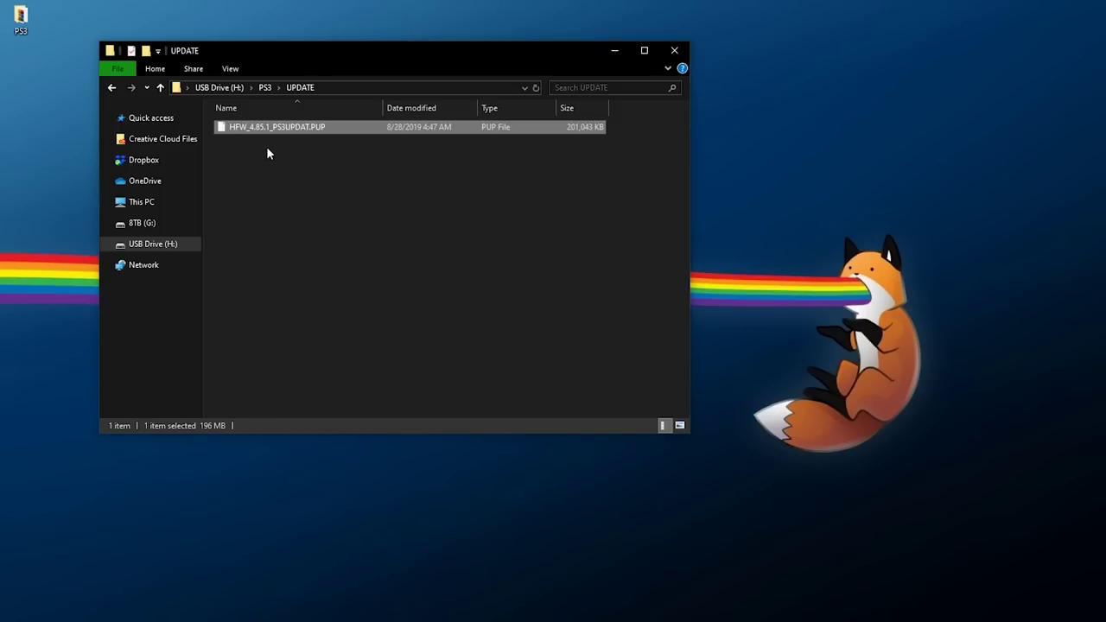
pyautogui.press('F2')
pyautogui.moveTo(273, 126); pyautogui.dragTo(227, 127)
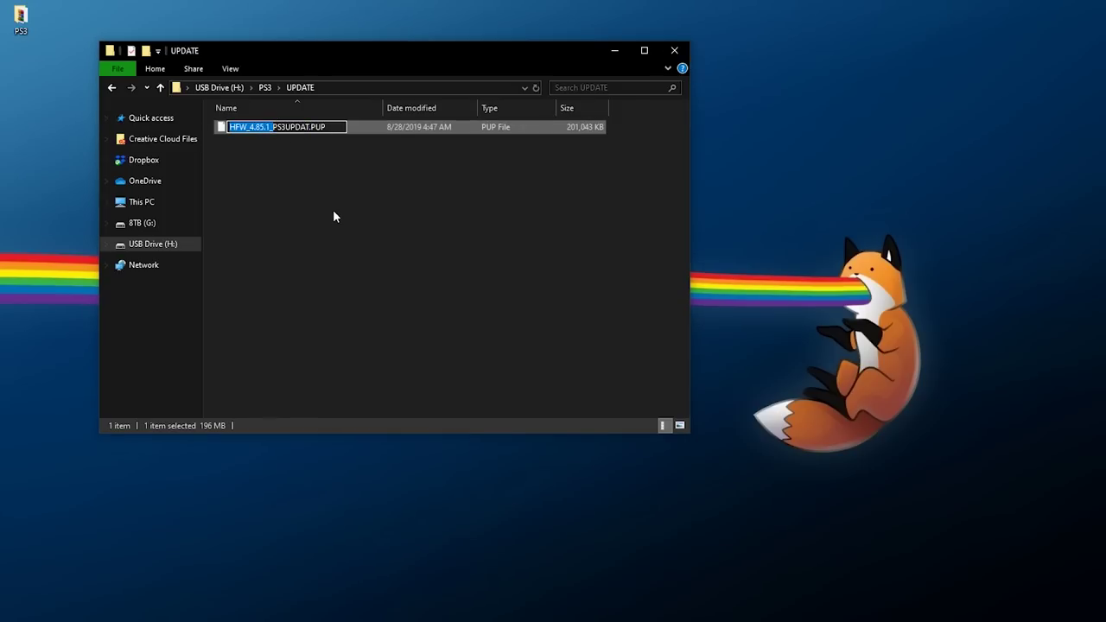
pyautogui.press('BackSpace')
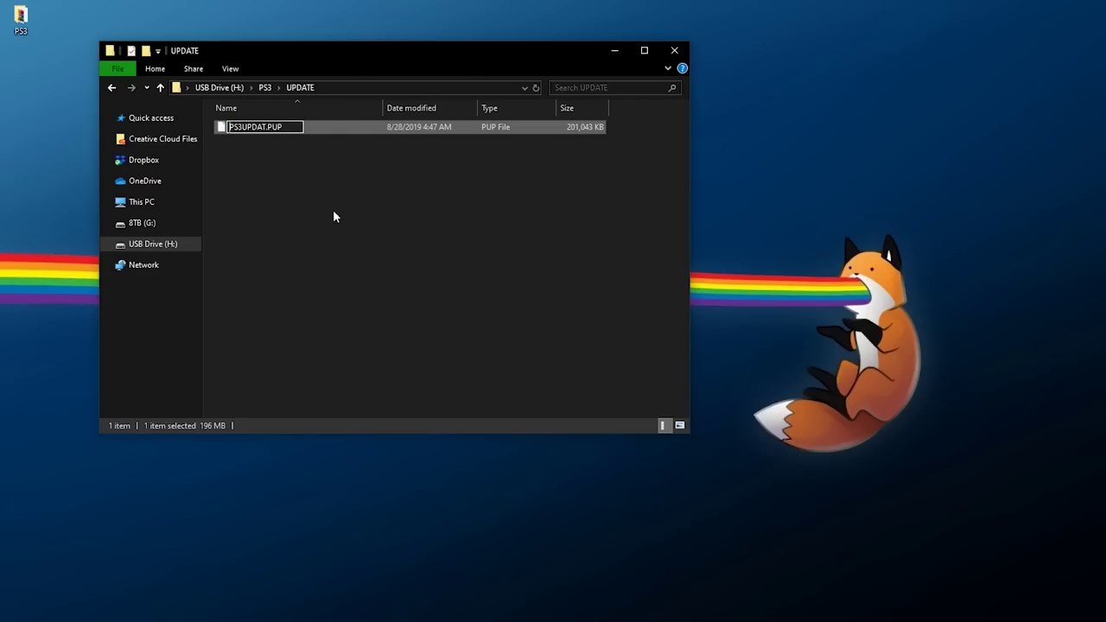
pyautogui.click(277, 141)
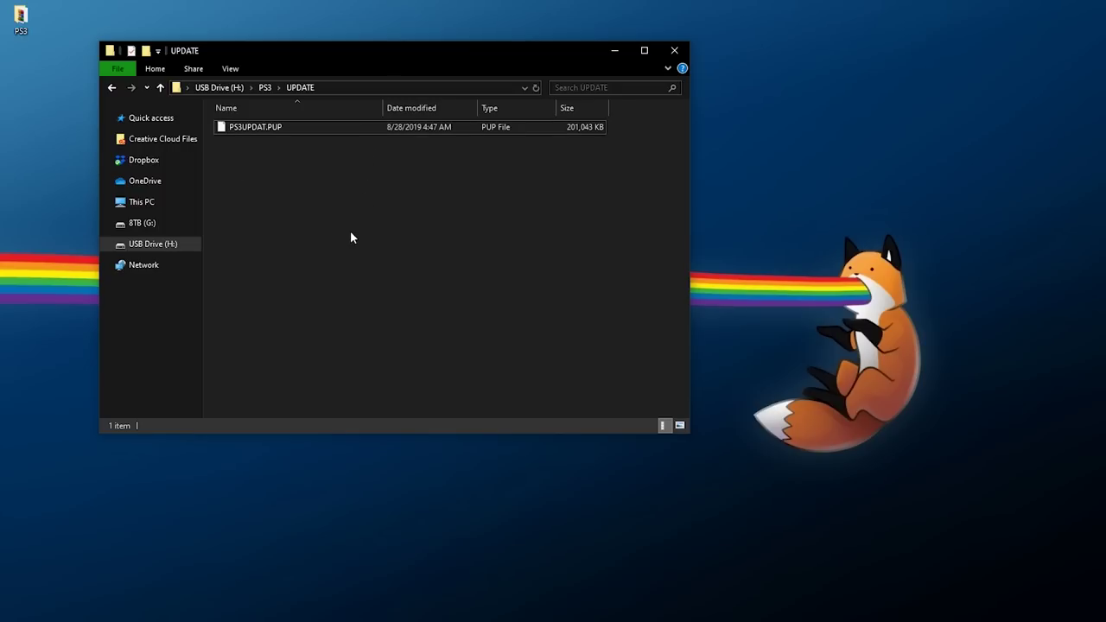
# Step: Return to the HFW_4.85.1_08_28_2019 folder and copy the name of the checksum-named subfolder
pyautogui.click(113, 88)
pyautogui.click(112, 88)
pyautogui.click(112, 88)
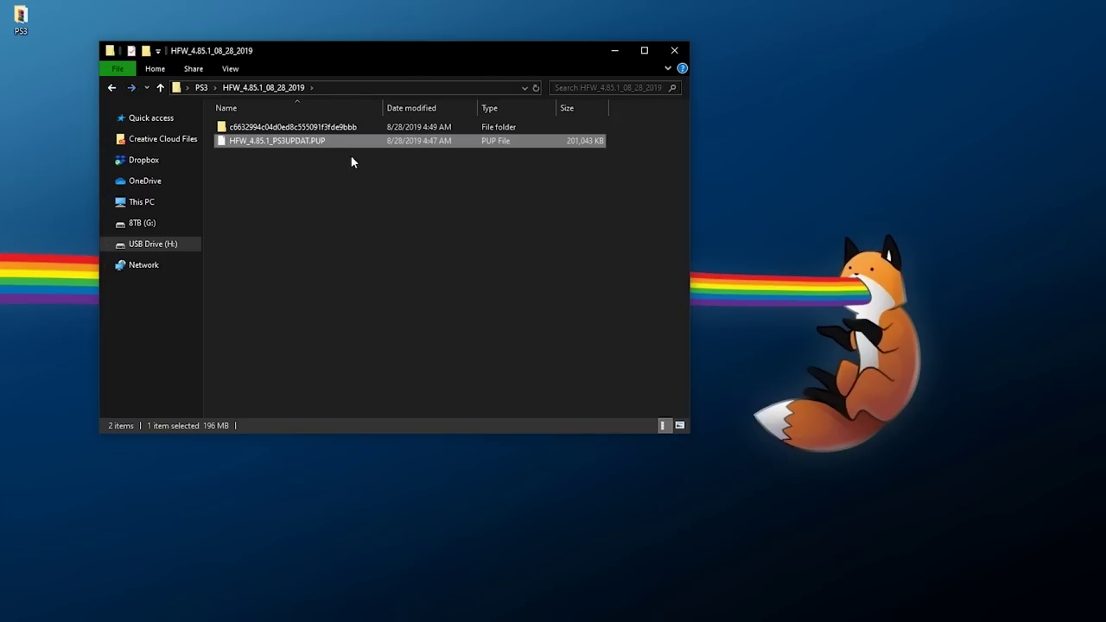
pyautogui.click(340, 198)
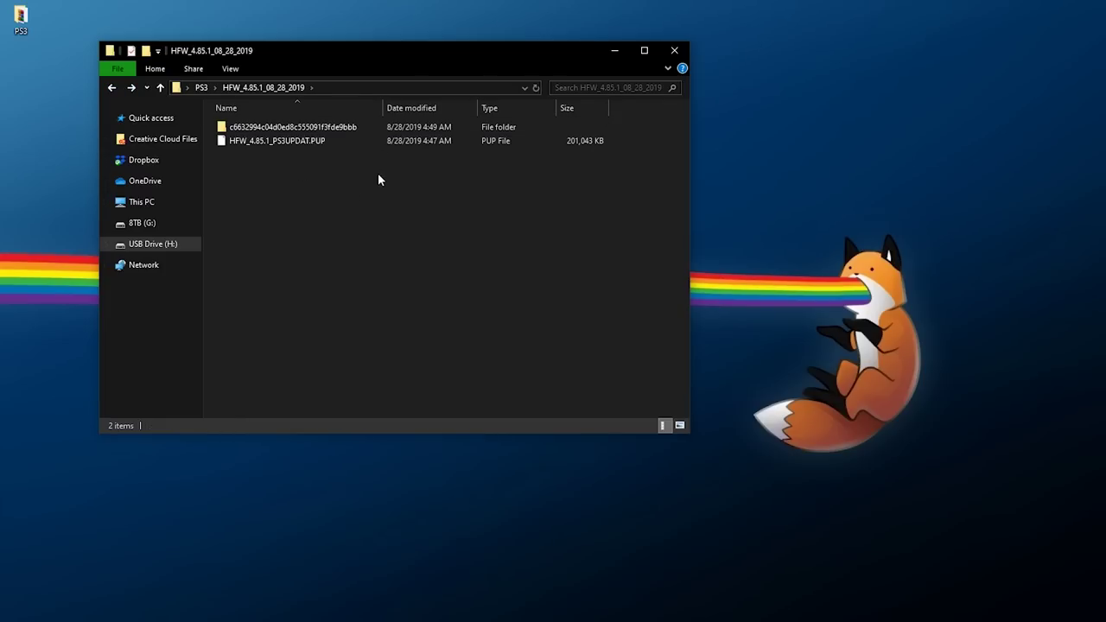
pyautogui.click(333, 128)
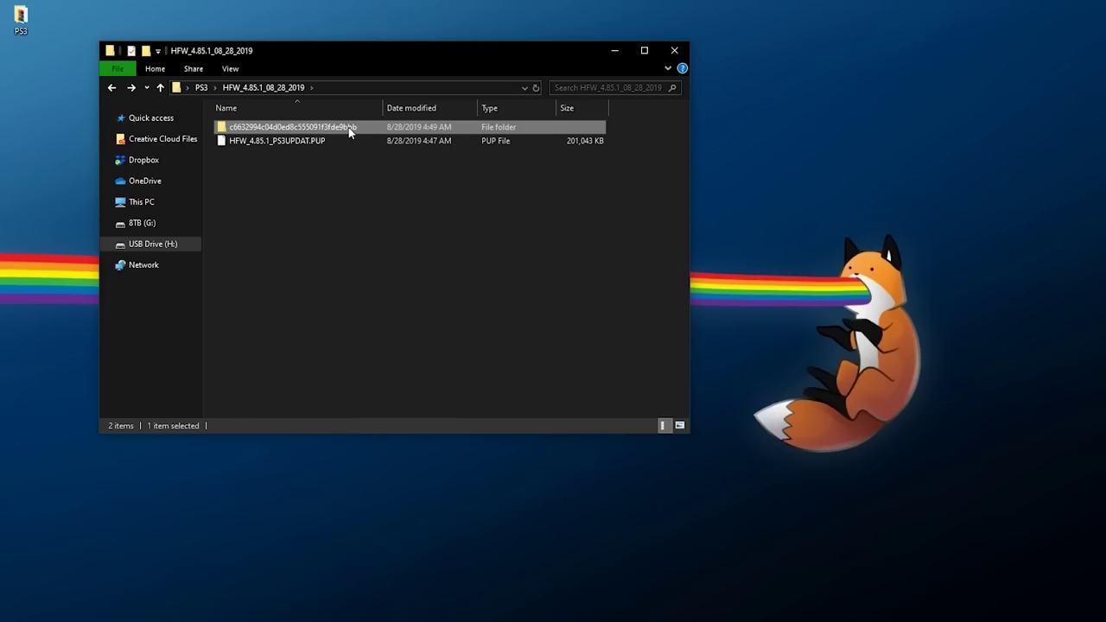
pyautogui.press('F2')
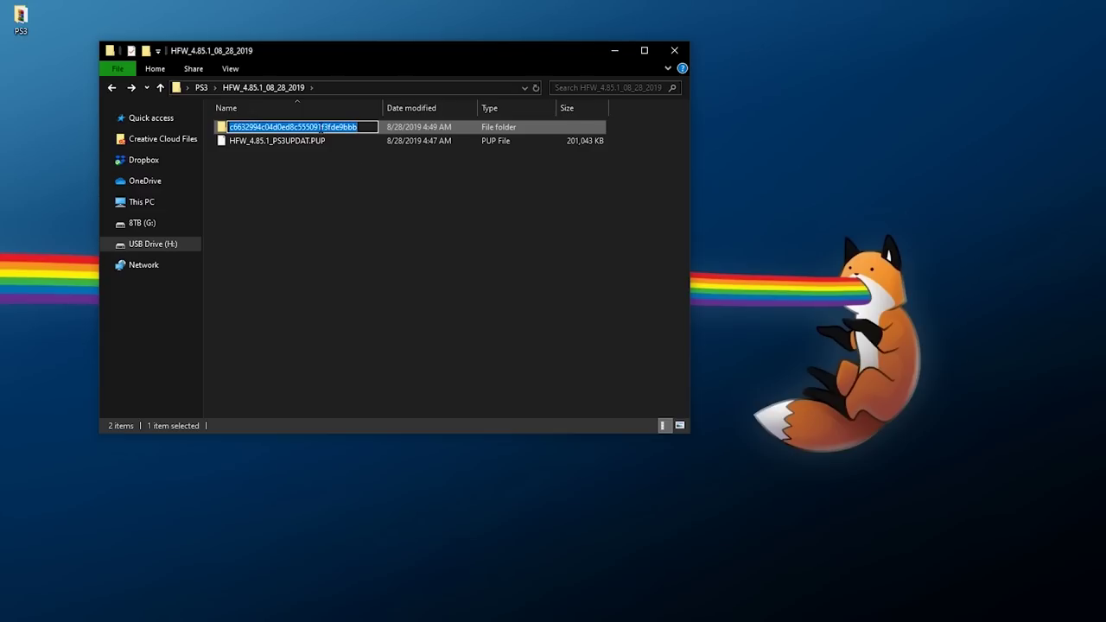
pyautogui.rightClick(320, 128)
pyautogui.click(351, 171)
pyautogui.click(299, 186)
# Step: Switch to the OnlineMD5 page and load PS3UPDAT.PUP from PS3\UPDATE on USB Drive (H:) to generate its MD5 checksum
pyautogui.hotkey('alt', 'Tab')
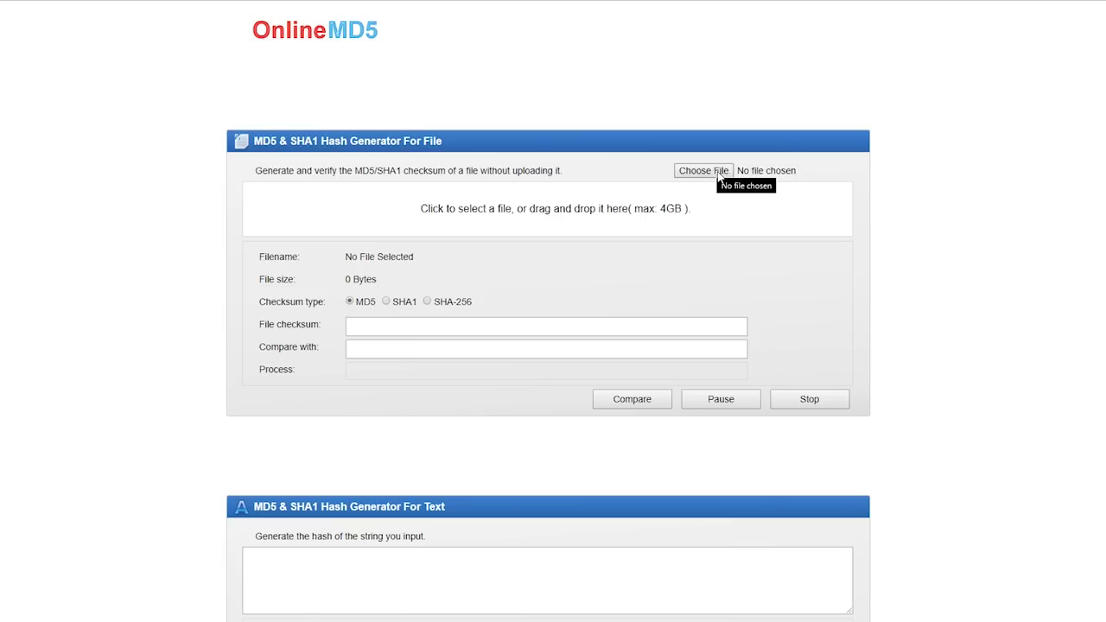
pyautogui.click(394, 216)
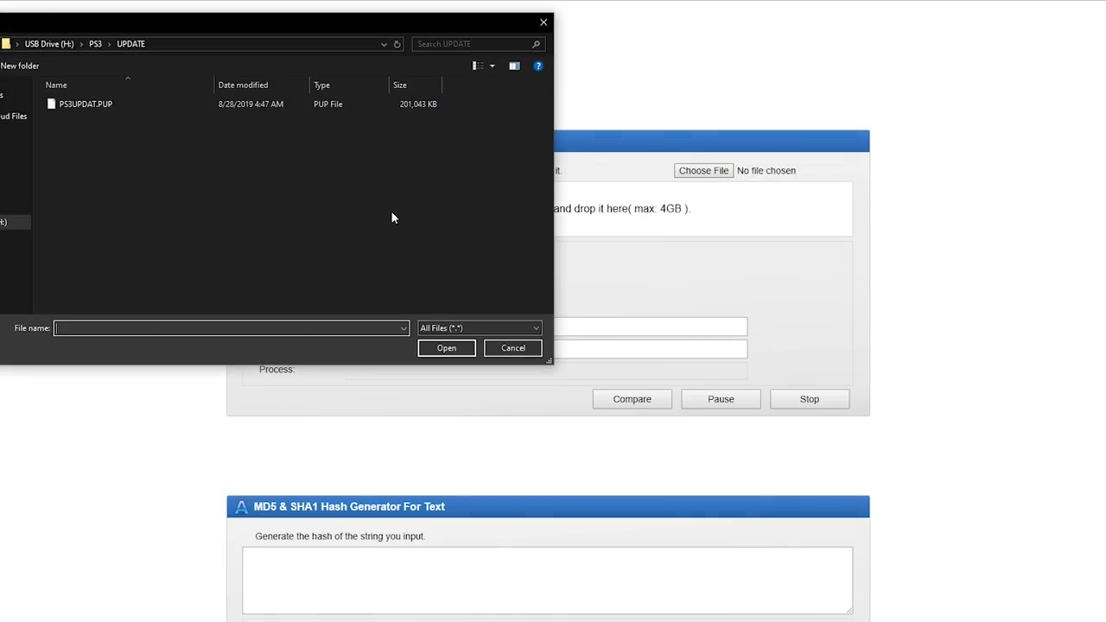
pyautogui.click(90, 47)
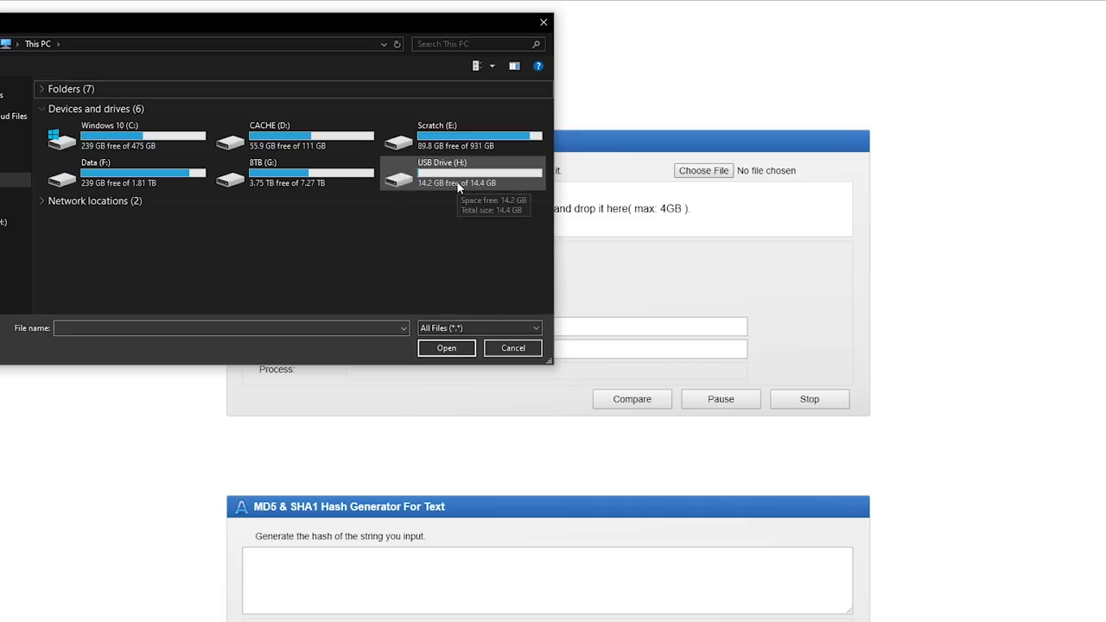
pyautogui.doubleClick(456, 180)
pyautogui.click(106, 108)
pyautogui.doubleClick(106, 108)
pyautogui.doubleClick(102, 107)
pyautogui.click(96, 109)
pyautogui.doubleClick(96, 108)
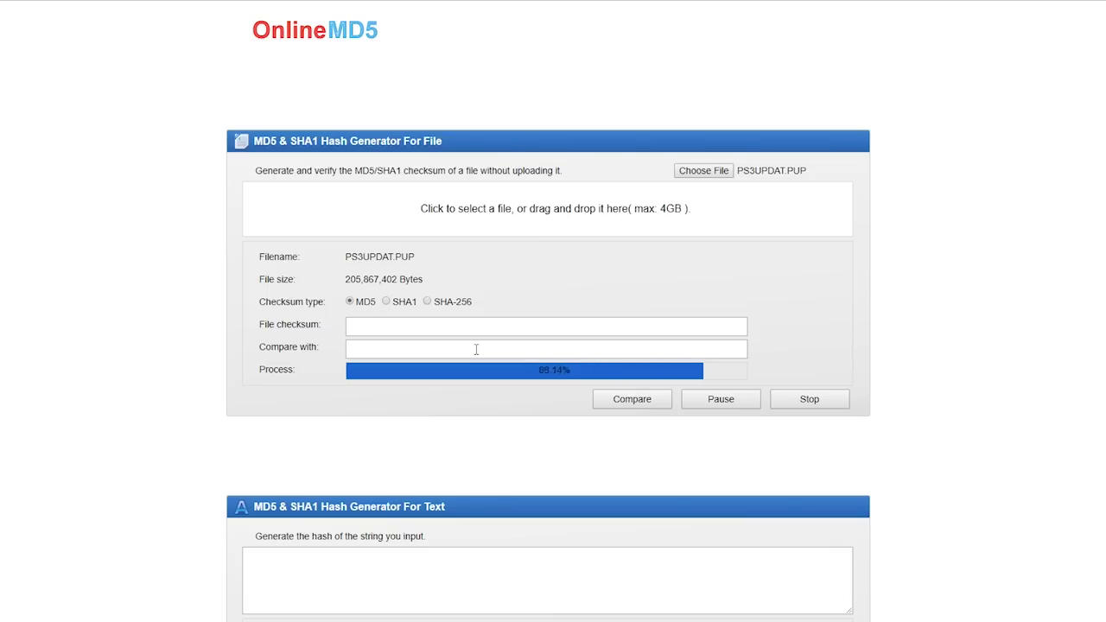
# Step: Paste the copied folder name as the comparison hash and compare it with the checksum of PS3UPDAT.PUP
pyautogui.rightClick(374, 355)
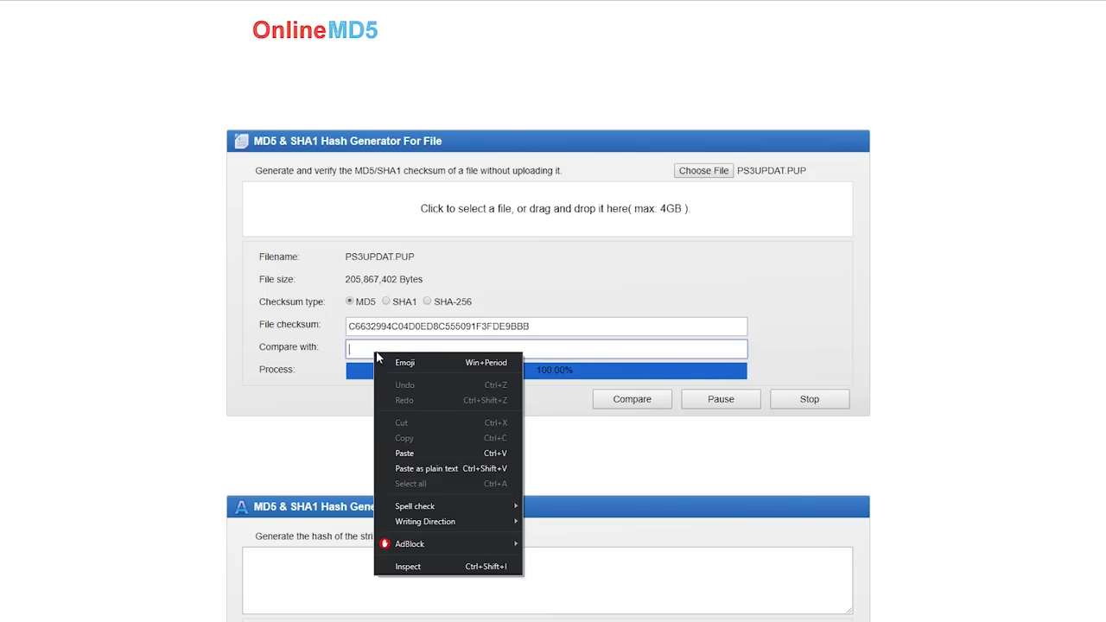
pyautogui.click(403, 453)
pyautogui.click(644, 402)
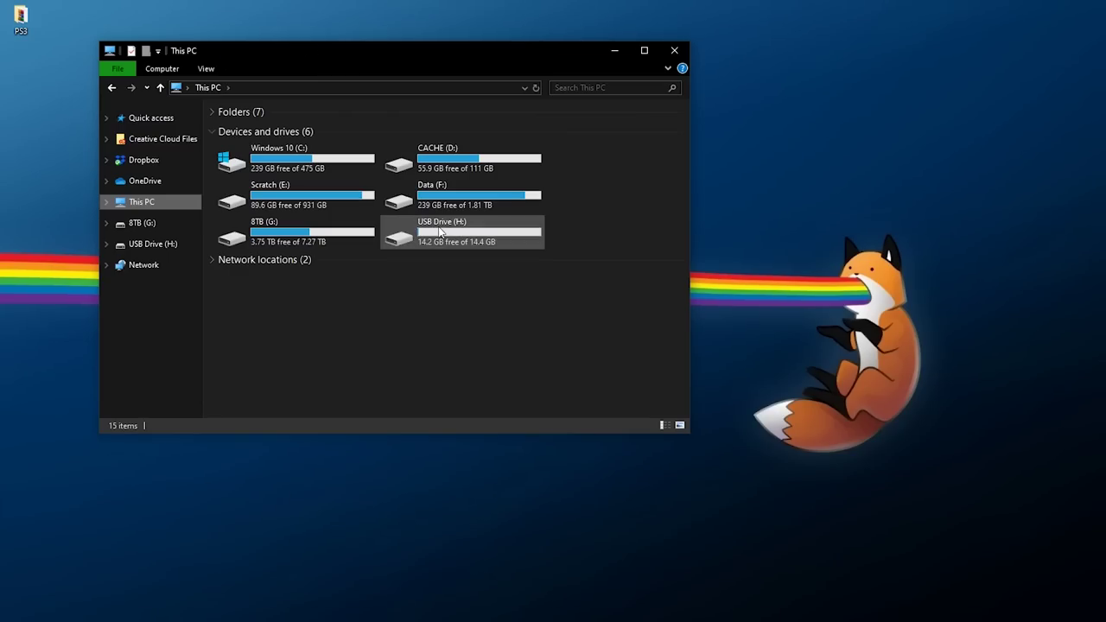
# Step: Switch to This PC in File Explorer and eject USB Drive (H:)
pyautogui.rightClick(438, 228)
pyautogui.click(471, 560)
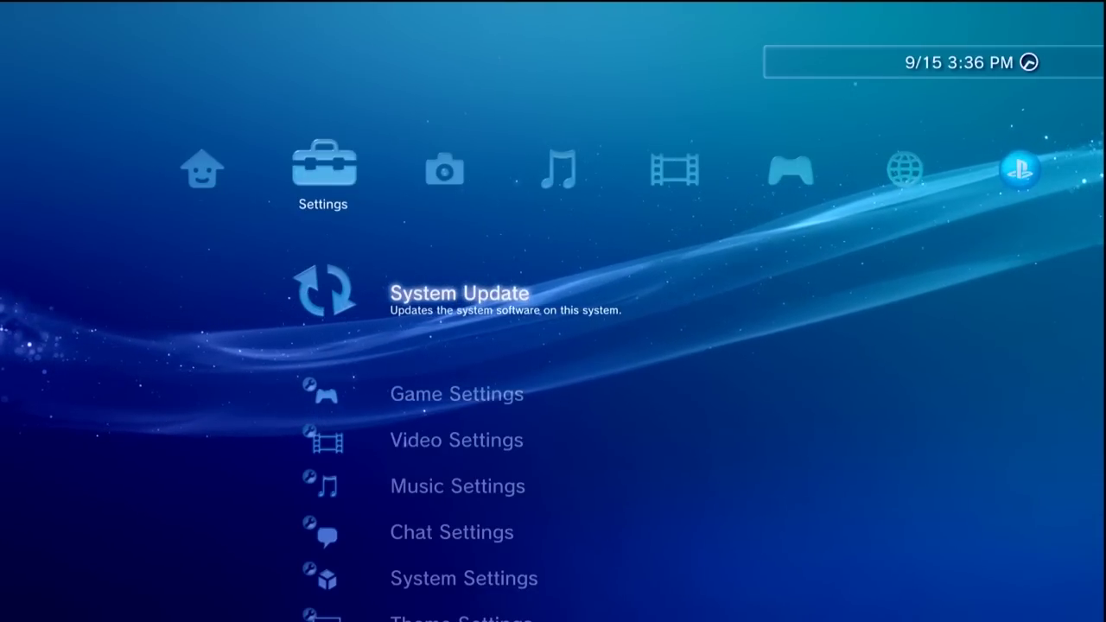
# Step: On the PS3, run a System Update via Storage Media to install 4.85.1 HFW from the USB device, accepting the user agreement
pyautogui.press('Return')
pyautogui.press('Down')
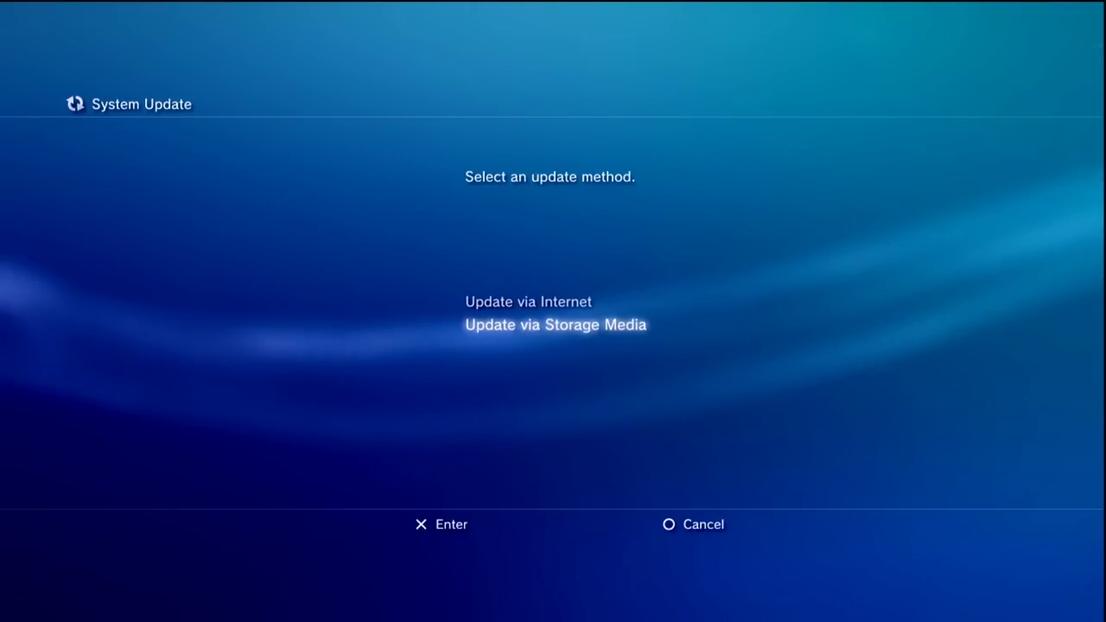
pyautogui.press('Return')
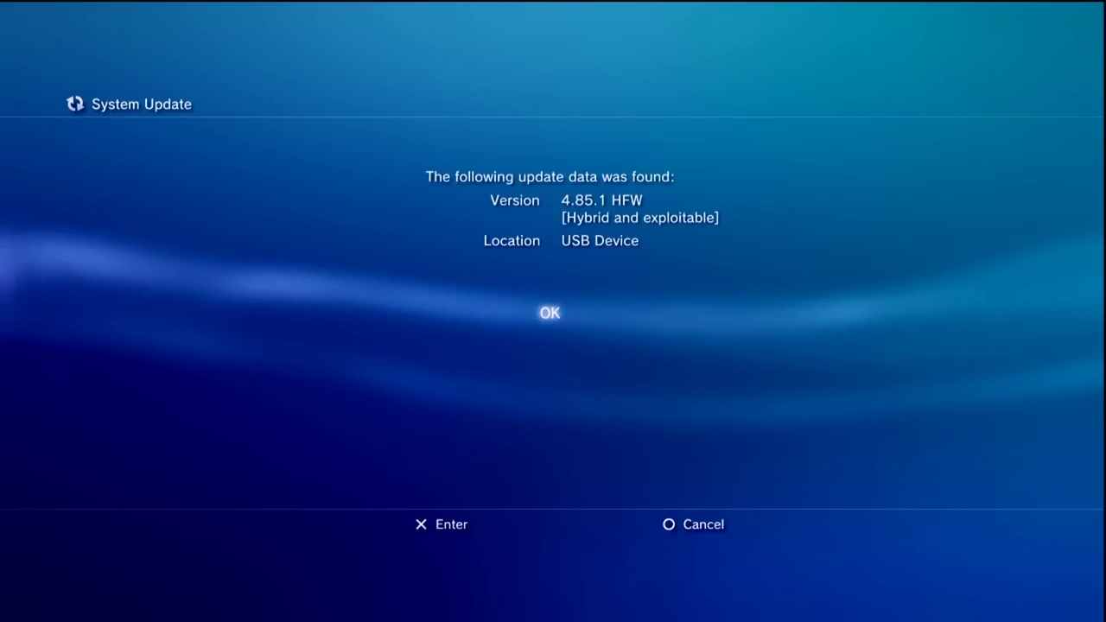
pyautogui.press('Return')
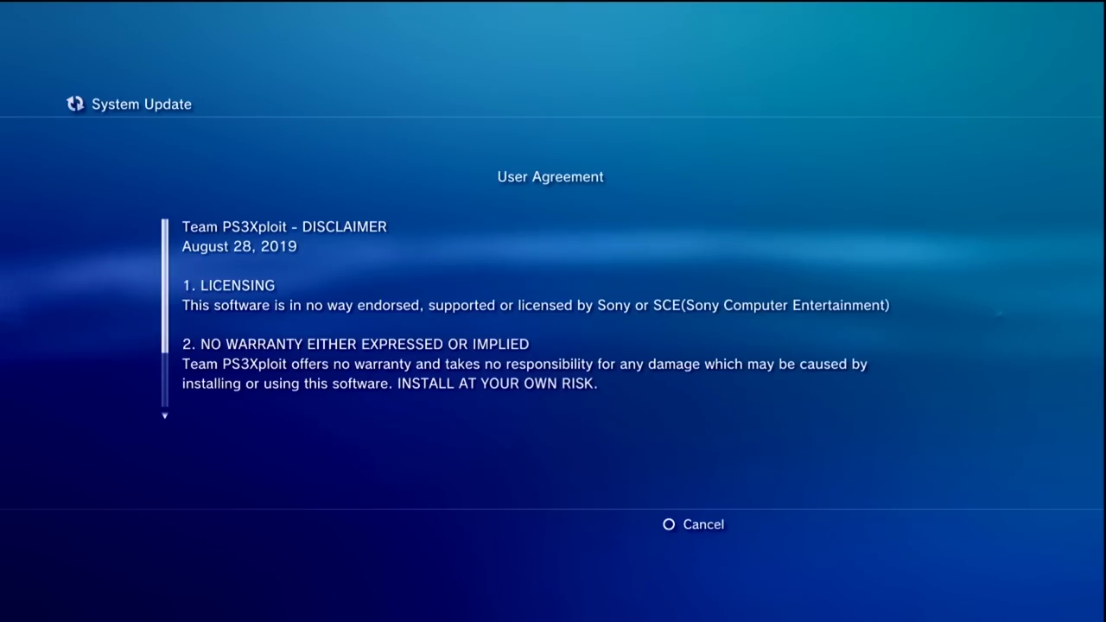
pyautogui.press('Right')
pyautogui.press('Down')
pyautogui.press('Return')
pyautogui.press('Down')
pyautogui.press('Return')
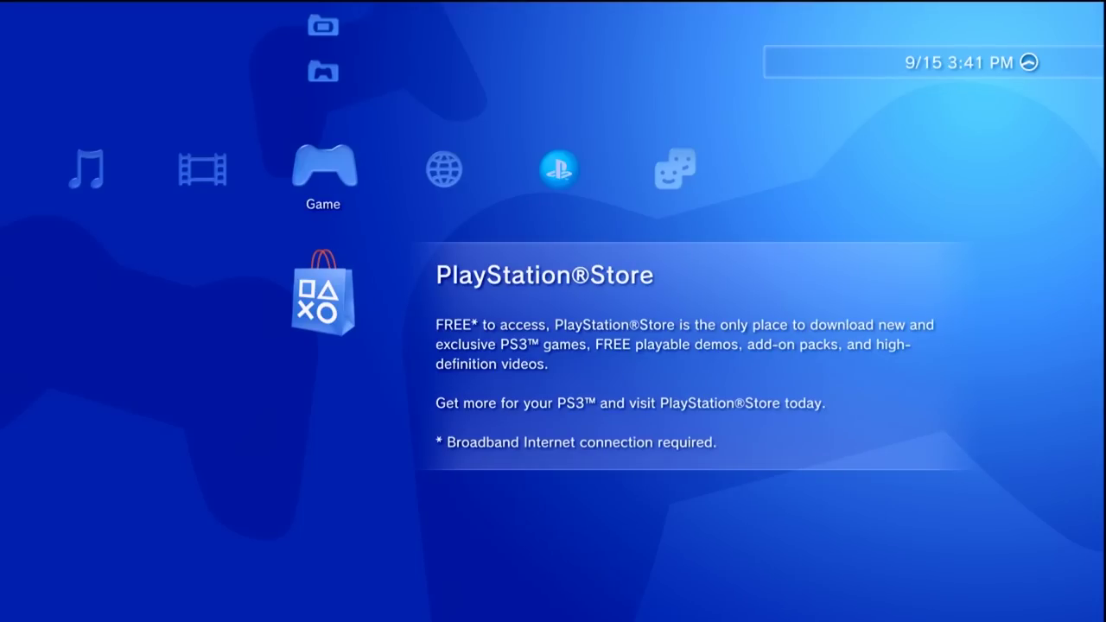
# Step: Turn off the PS3 system and confirm the shutdown
pyautogui.press('Up')
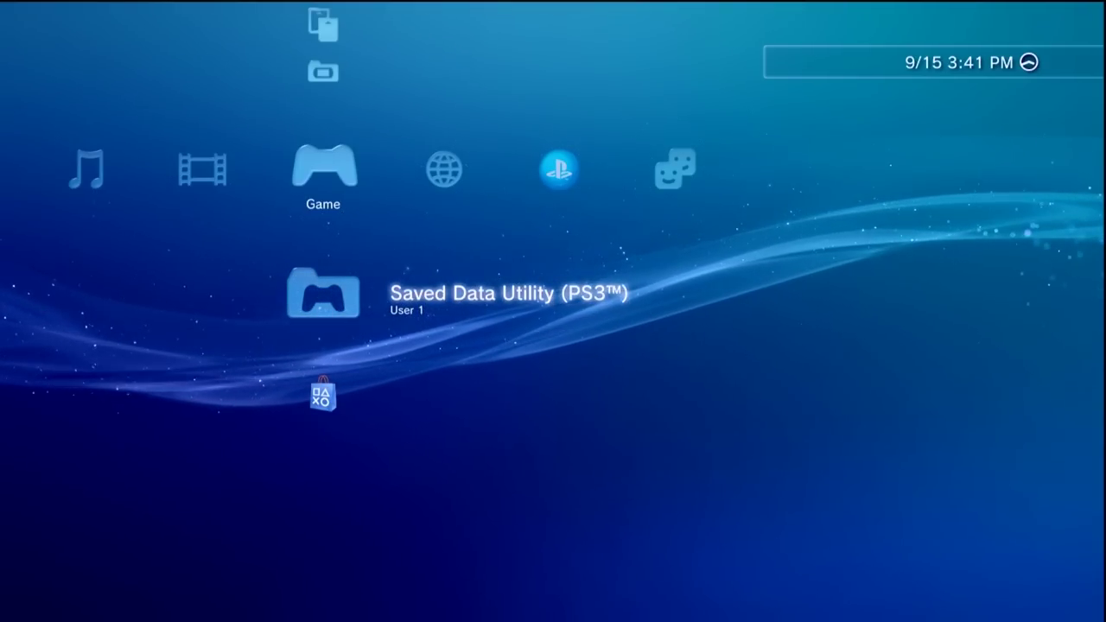
pyautogui.press('BackSpace')
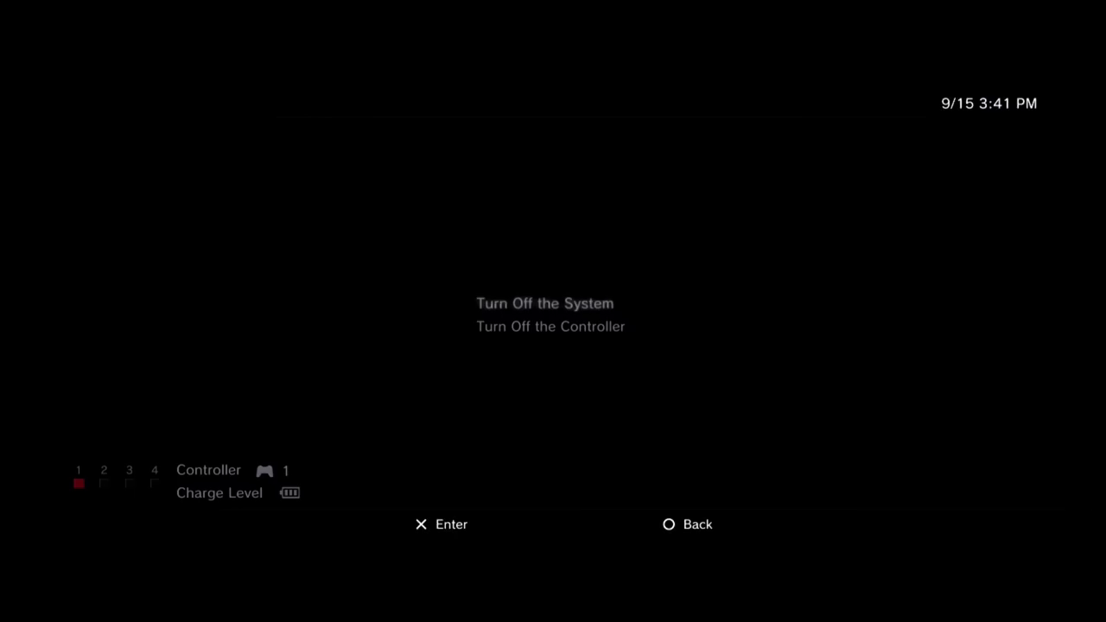
pyautogui.press('Return')
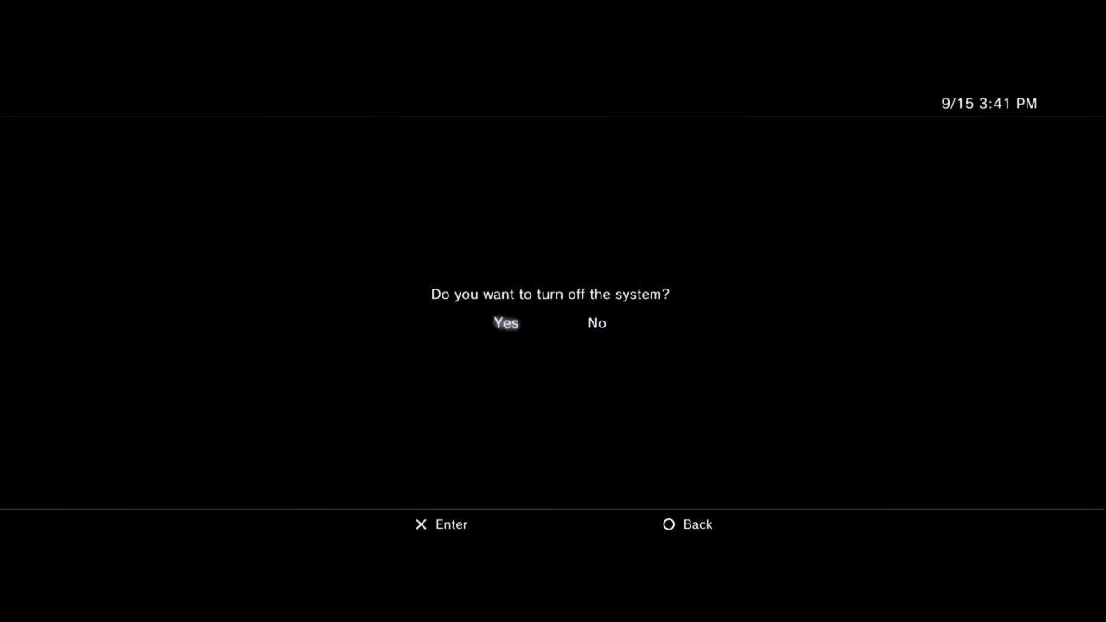
pyautogui.press('Return')
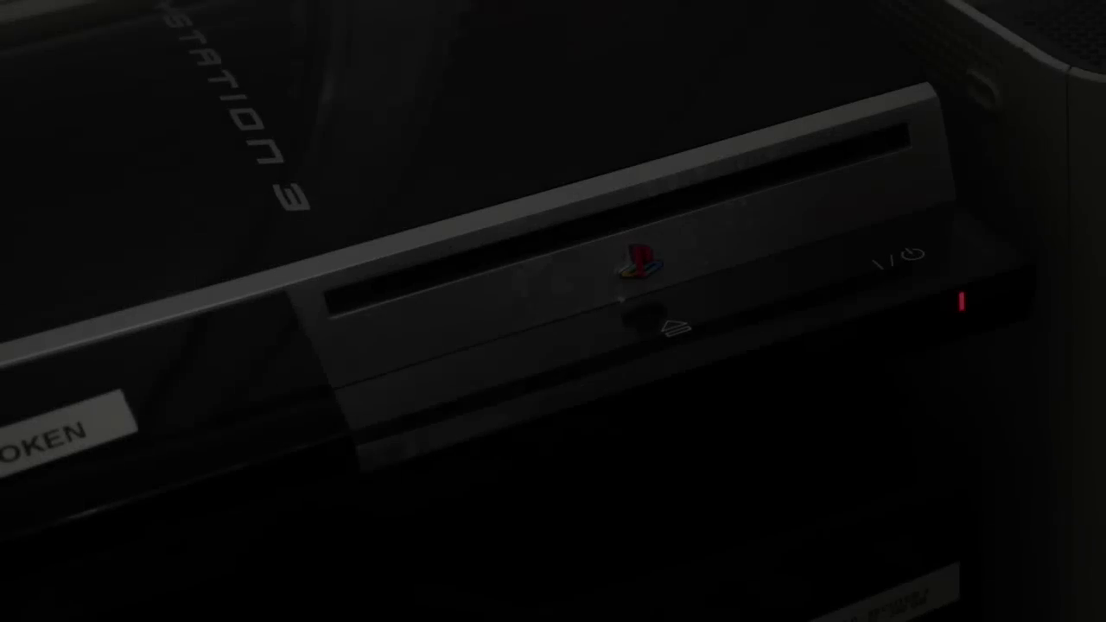
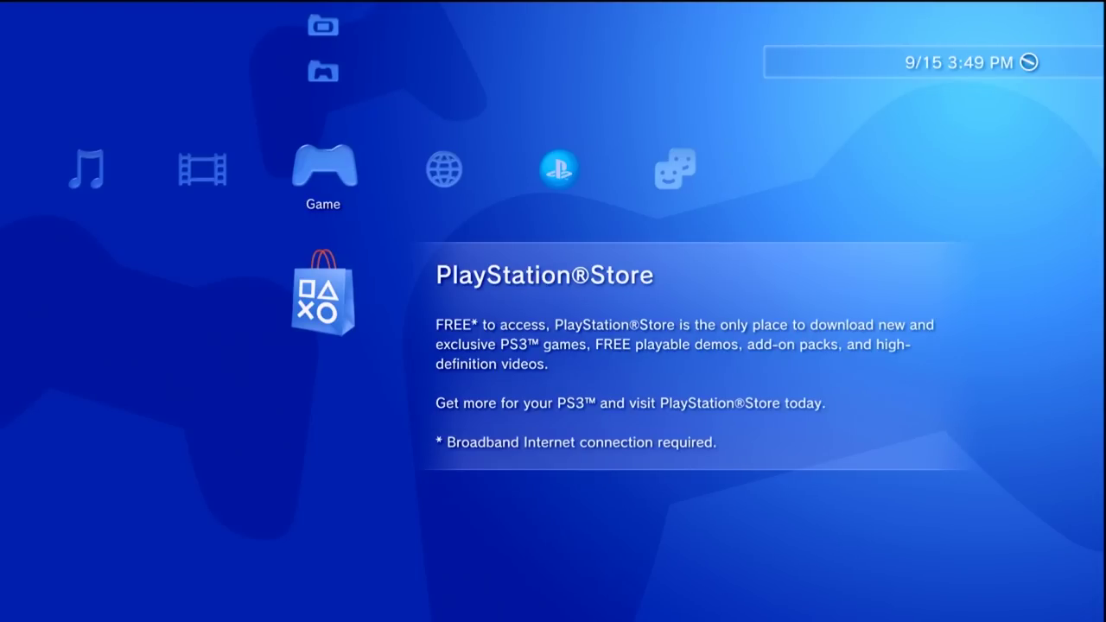
# Step: Open the PS3's internet browser, start address entry and delete the entire existing web address
pyautogui.press('Right')
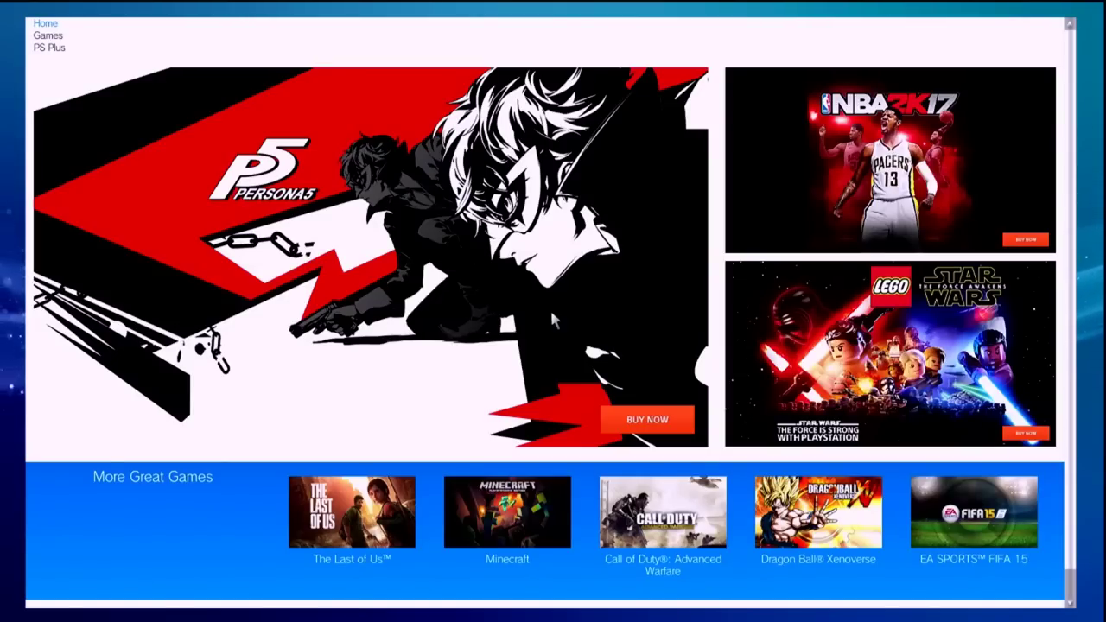
pyautogui.press('Return')
pyautogui.press('BackSpace')
pyautogui.press('BackSpace')
pyautogui.press('BackSpace')
pyautogui.press('BackSpace')
pyautogui.press('BackSpace')
pyautogui.press('BackSpace')
pyautogui.press('BackSpace')
pyautogui.press('BackSpace')
pyautogui.press('BackSpace')
pyautogui.press('BackSpace')
pyautogui.press('BackSpace')
pyautogui.press('BackSpace')
pyautogui.press('BackSpace')
pyautogui.press('BackSpace')
pyautogui.press('BackSpace')
pyautogui.press('BackSpace')
pyautogui.press('BackSpace')
pyautogui.press('BackSpace')
pyautogui.press('BackSpace')
pyautogui.press('BackSpace')
pyautogui.press('BackSpace')
pyautogui.press('BackSpace')
pyautogui.press('BackSpace')
pyautogui.press('BackSpace')
pyautogui.press('BackSpace')
pyautogui.press('BackSpace')
pyautogui.press('BackSpace')
pyautogui.press('BackSpace')
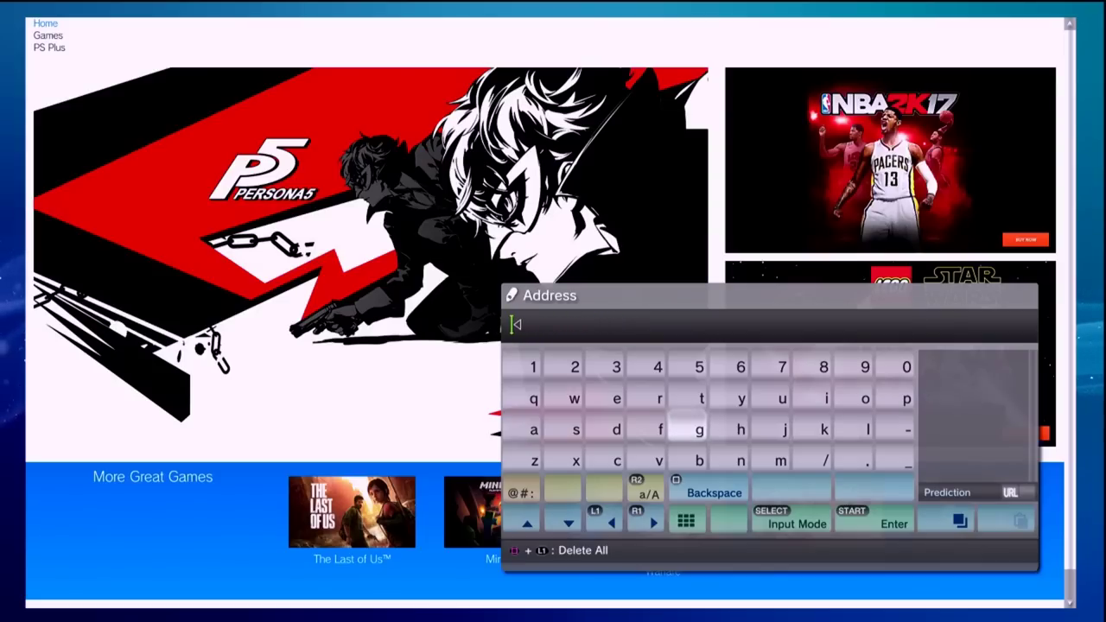
# Step: Enter ps3xploit.com as the web address, load the site and acknowledge both of its notices
pyautogui.press('Up')
pyautogui.press('Right')
pyautogui.press('Right')
pyautogui.press('Right')
pyautogui.press('Right')
pyautogui.press('Right')
pyautogui.write('p')
pyautogui.press('Down')
pyautogui.press('Left')
pyautogui.press('Left')
pyautogui.press('Left')
pyautogui.press('Left')
pyautogui.press('Left')
pyautogui.press('Left')
pyautogui.press('Left')
pyautogui.press('Left')
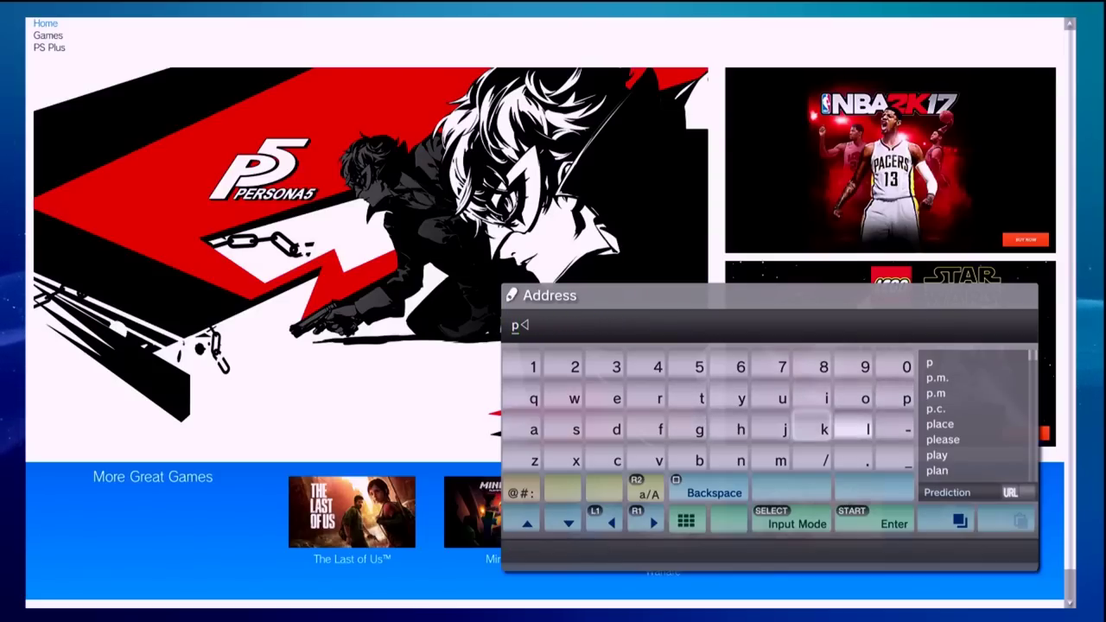
pyautogui.write('s')
pyautogui.press('Up')
pyautogui.press('Right')
pyautogui.press('Up')
pyautogui.write('3')
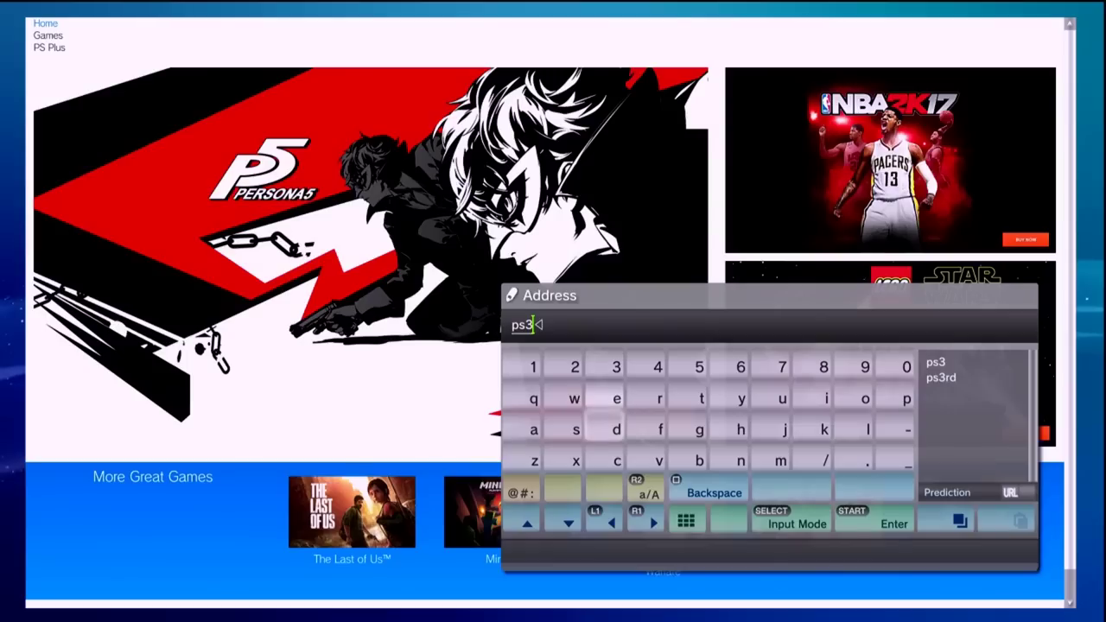
pyautogui.press('Down')
pyautogui.press('Down')
pyautogui.press('Down')
pyautogui.press('Left')
pyautogui.write('x')
pyautogui.press('Up')
pyautogui.press('Right')
pyautogui.press('Right')
pyautogui.press('Right')
pyautogui.press('Right')
pyautogui.press('Right')
pyautogui.press('Right')
pyautogui.press('Right')
pyautogui.press('Right')
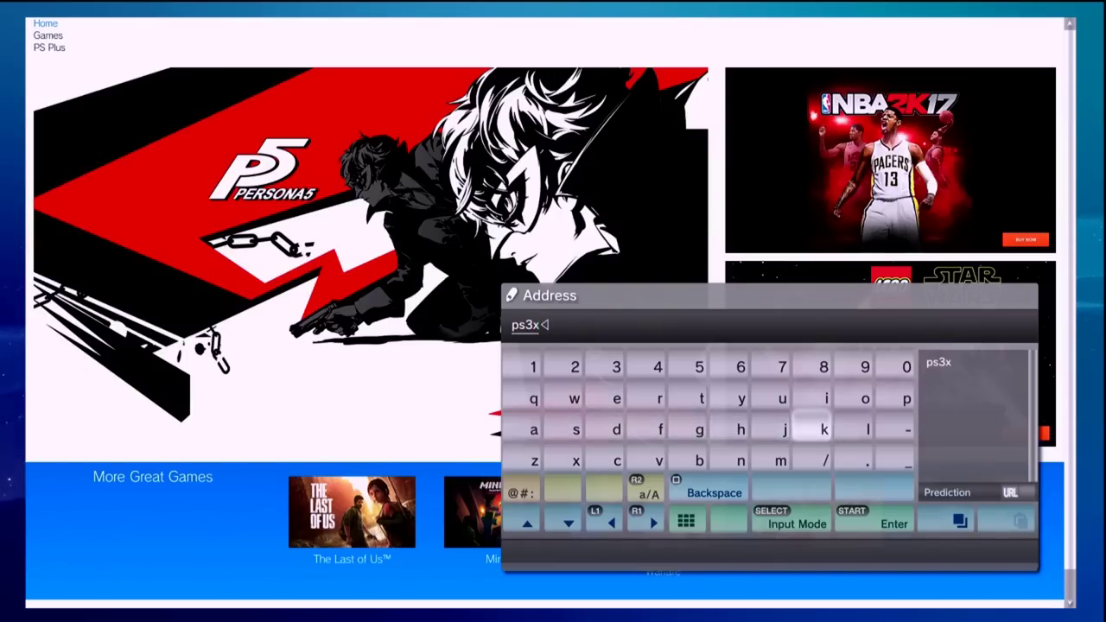
pyautogui.press('Up')
pyautogui.write('p')
pyautogui.press('Down')
pyautogui.press('Left')
pyautogui.write('l')
pyautogui.press('Up')
pyautogui.write('o')
pyautogui.press('Left')
pyautogui.write('i')
pyautogui.press('Left')
pyautogui.press('Left')
pyautogui.press('Left')
pyautogui.write('t')
pyautogui.press('Down')
pyautogui.press('Down')
pyautogui.press('Right')
pyautogui.press('Right')
pyautogui.write('.co')
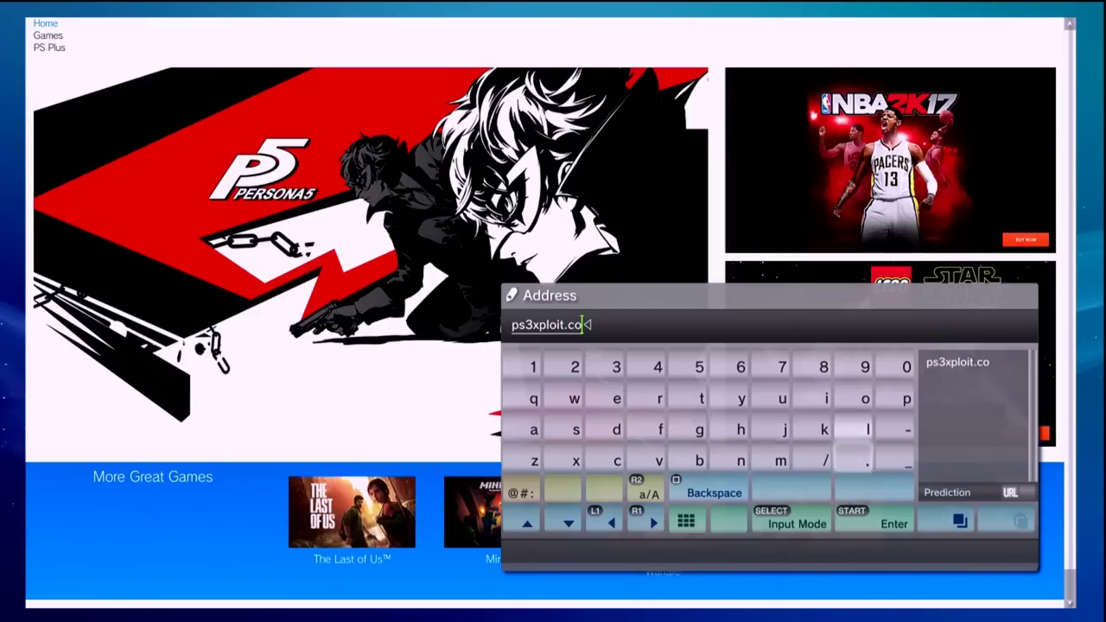
pyautogui.write('m')
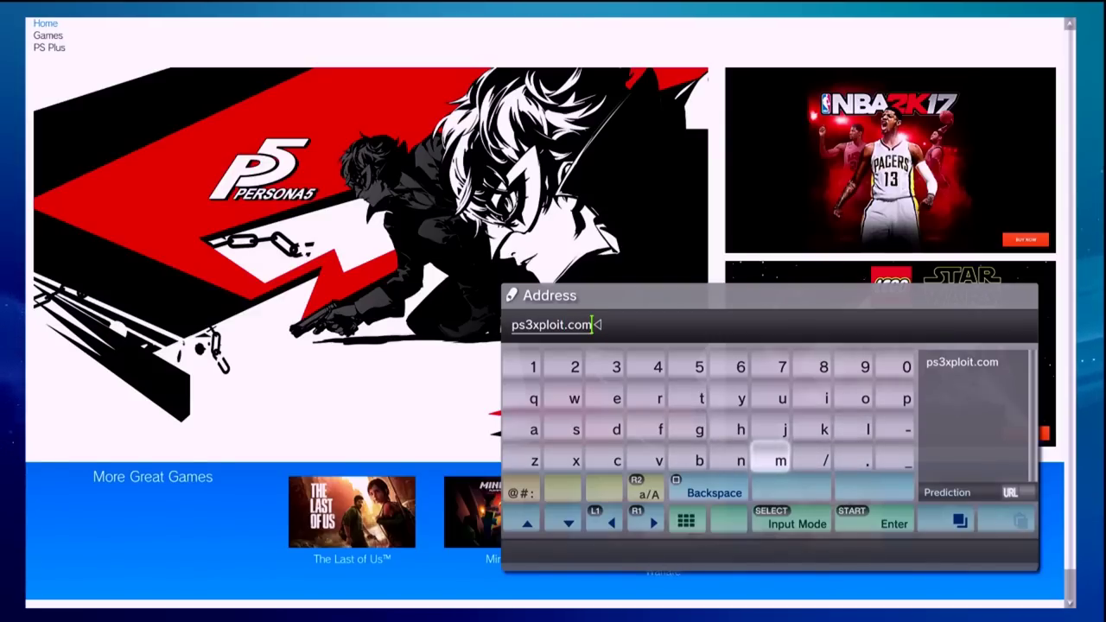
pyautogui.press('Return')
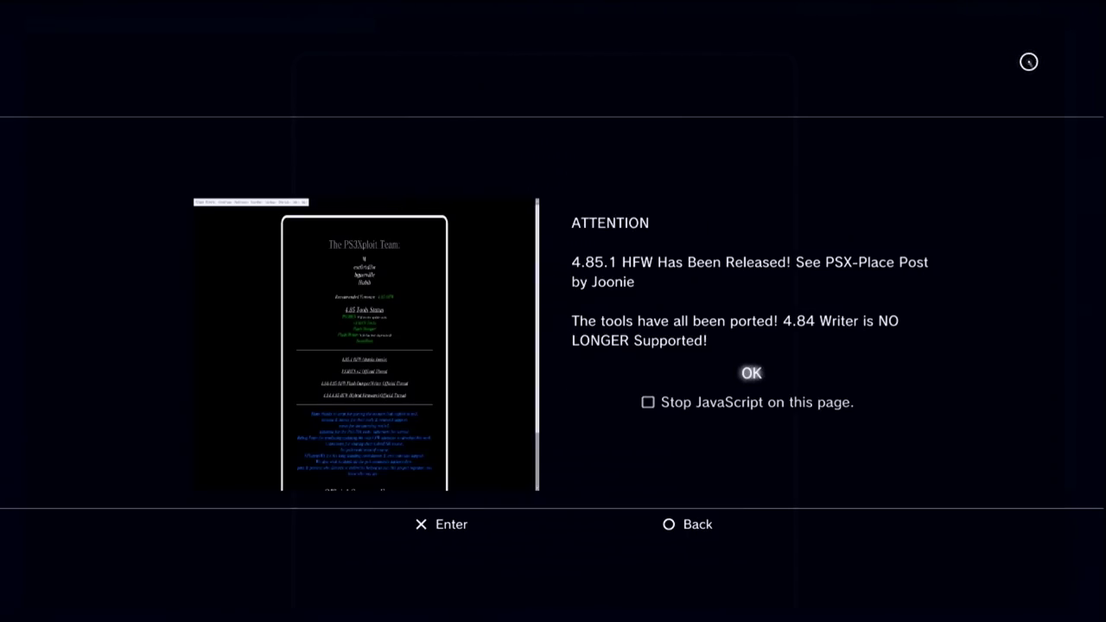
pyautogui.press('Return')
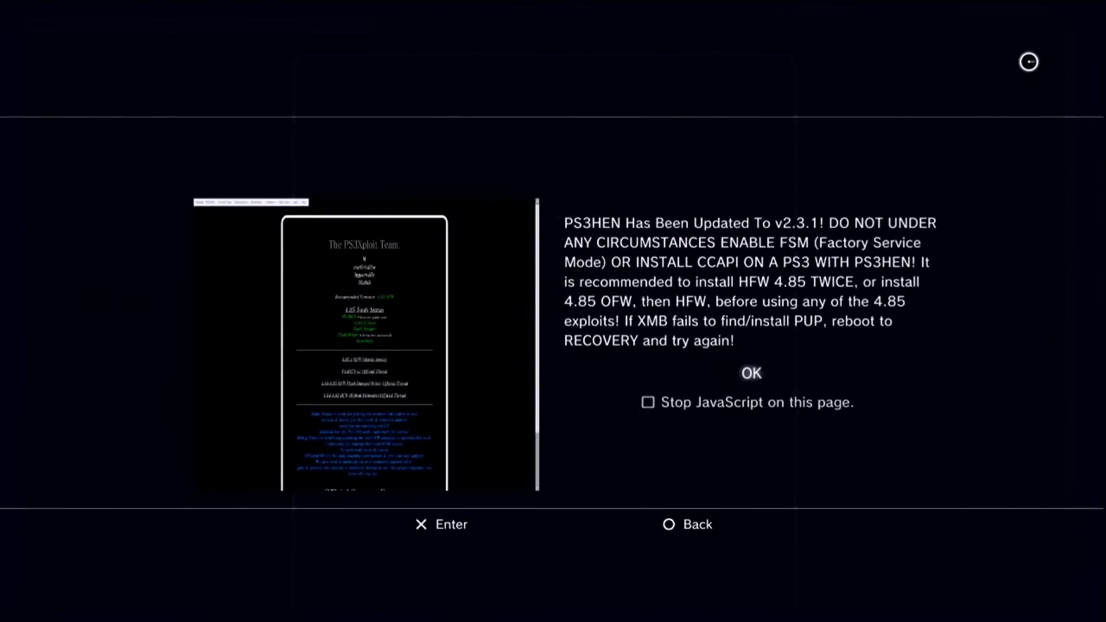
pyautogui.press('Return')
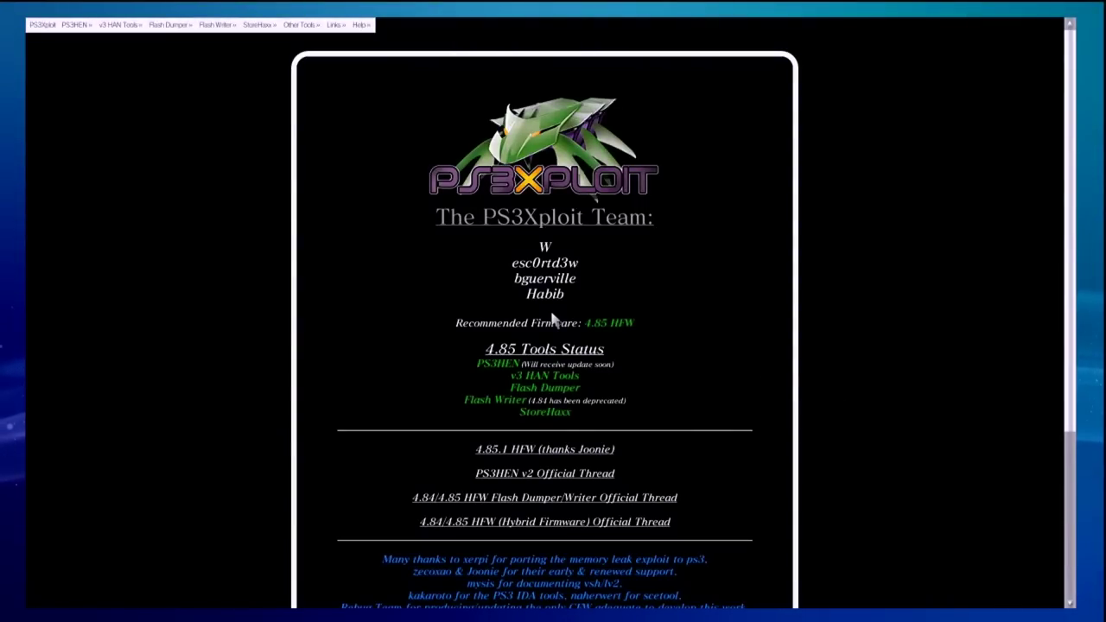
# Step: Set the browser's home page to a blank page and confirm the setting
pyautogui.press('Menu')
pyautogui.press('Up')
pyautogui.press('Up')
pyautogui.press('Right')
pyautogui.press('Down')
pyautogui.press('Down')
pyautogui.press('Down')
pyautogui.press('Down')
pyautogui.press('Down')
pyautogui.press('Down')
pyautogui.press('Down')
pyautogui.press('Up')
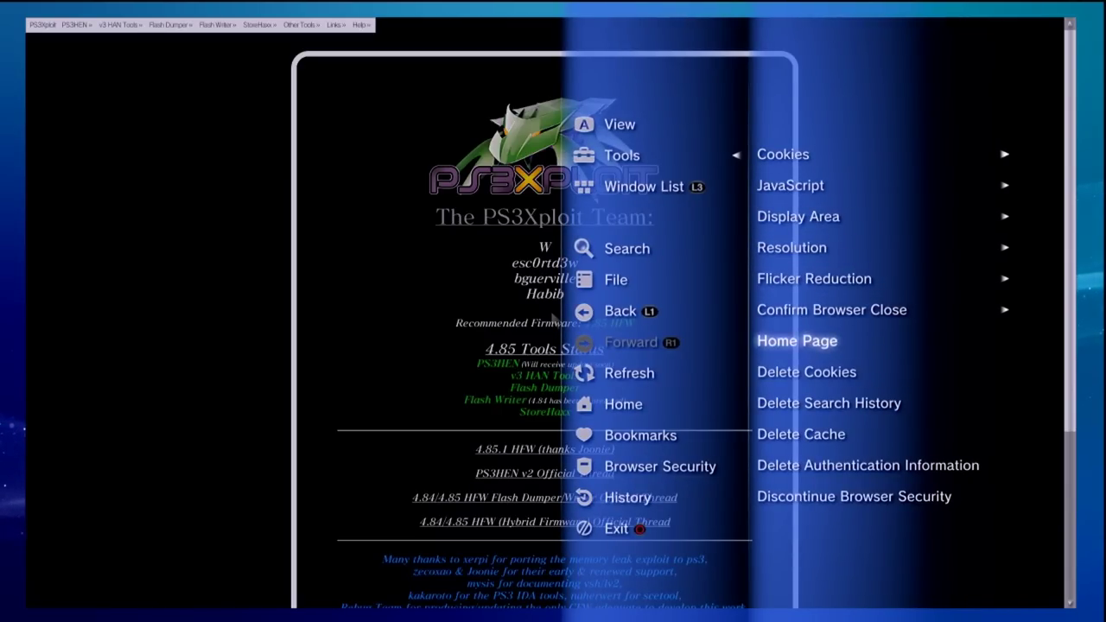
pyautogui.press('Return')
pyautogui.press('Down')
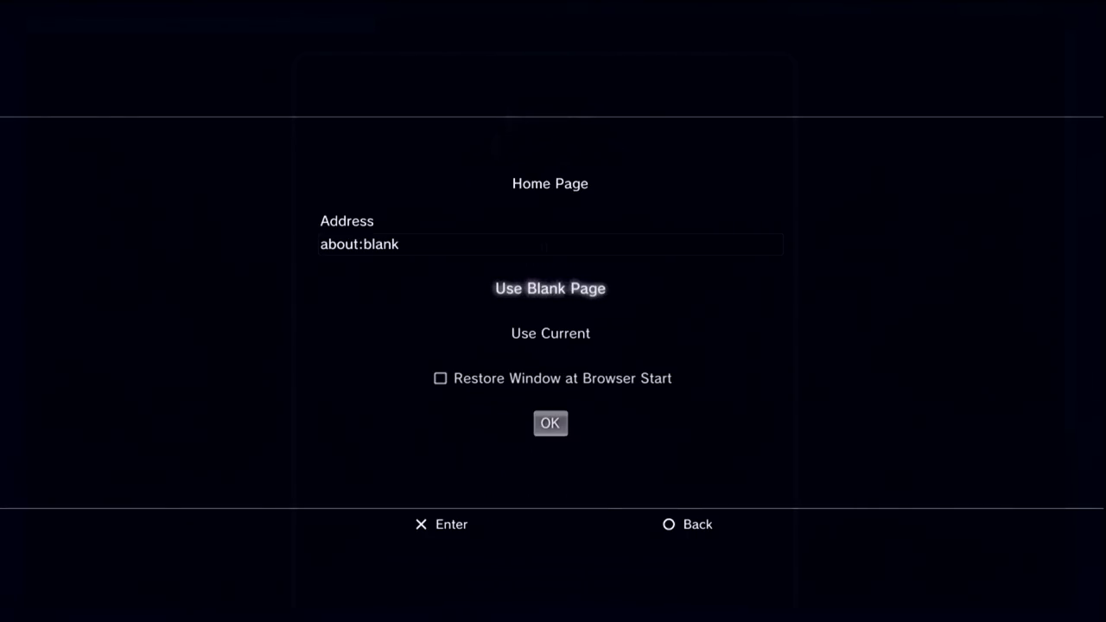
pyautogui.press('Down')
pyautogui.press('Down')
pyautogui.press('Down')
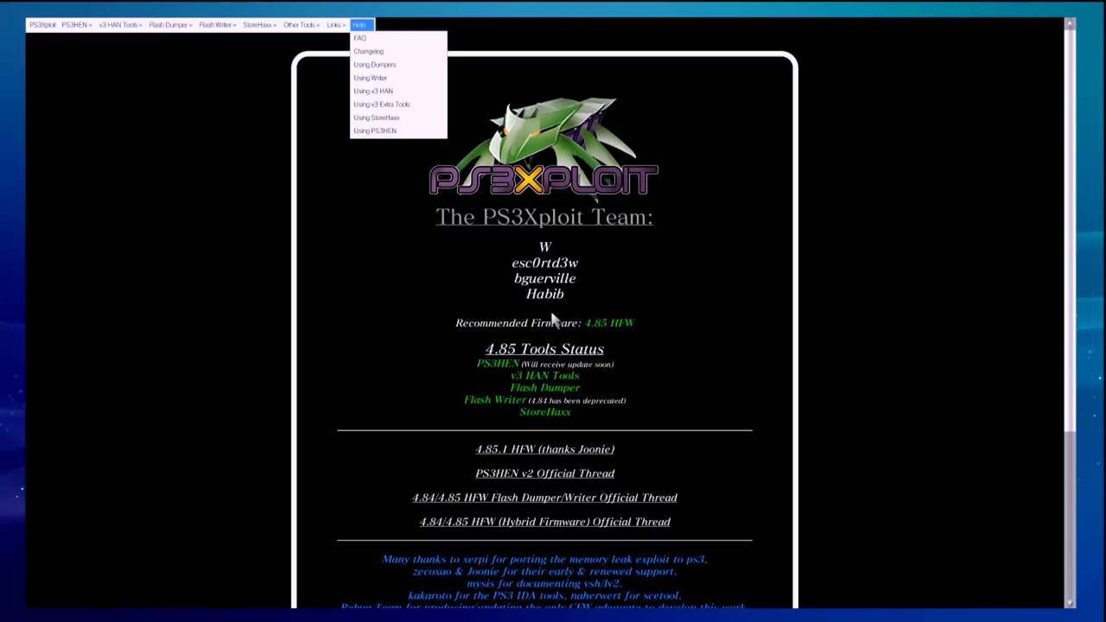
# Step: Open the Flash Dumper's NOR page for dumping flash to USB and acknowledge the HFW notice
pyautogui.moveTo(122, 28)
pyautogui.moveTo(172, 32)
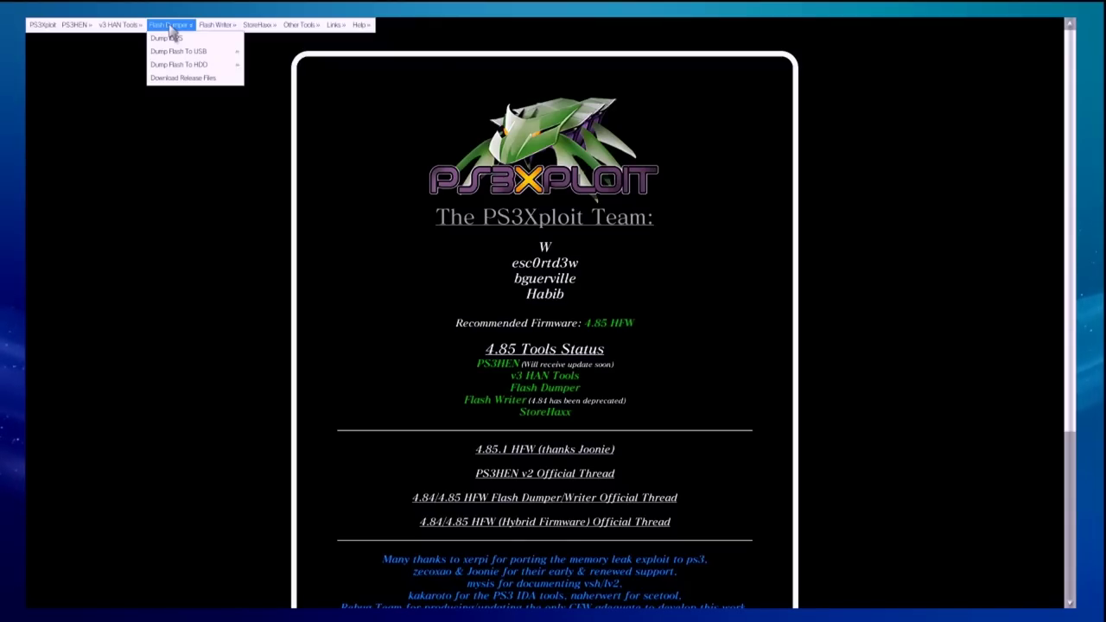
pyautogui.moveTo(180, 55)
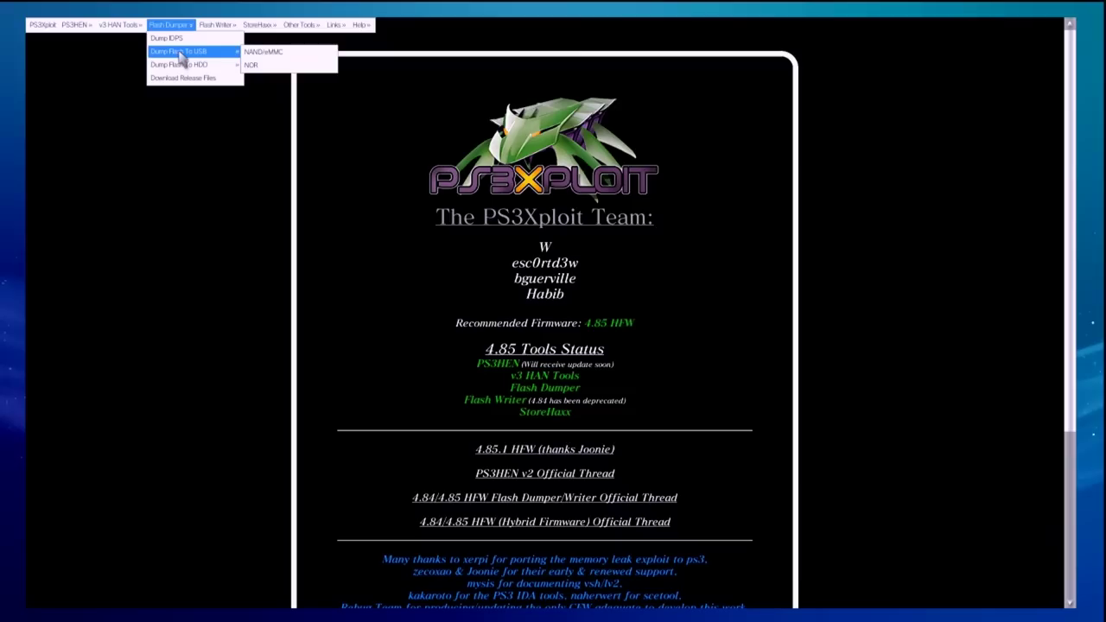
pyautogui.click(251, 66)
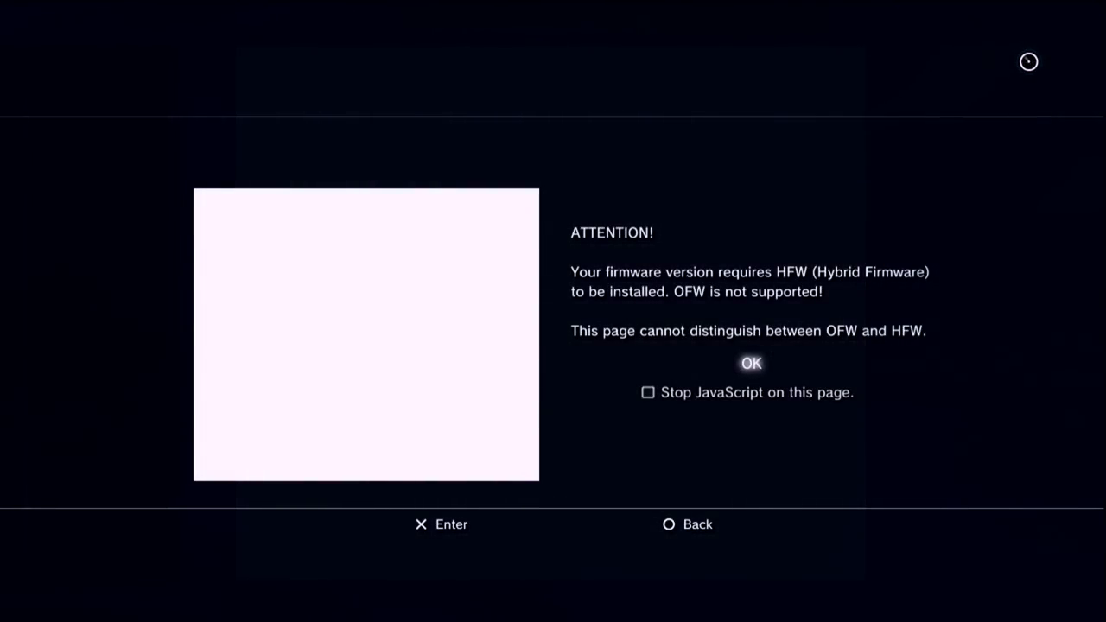
pyautogui.press('Return')
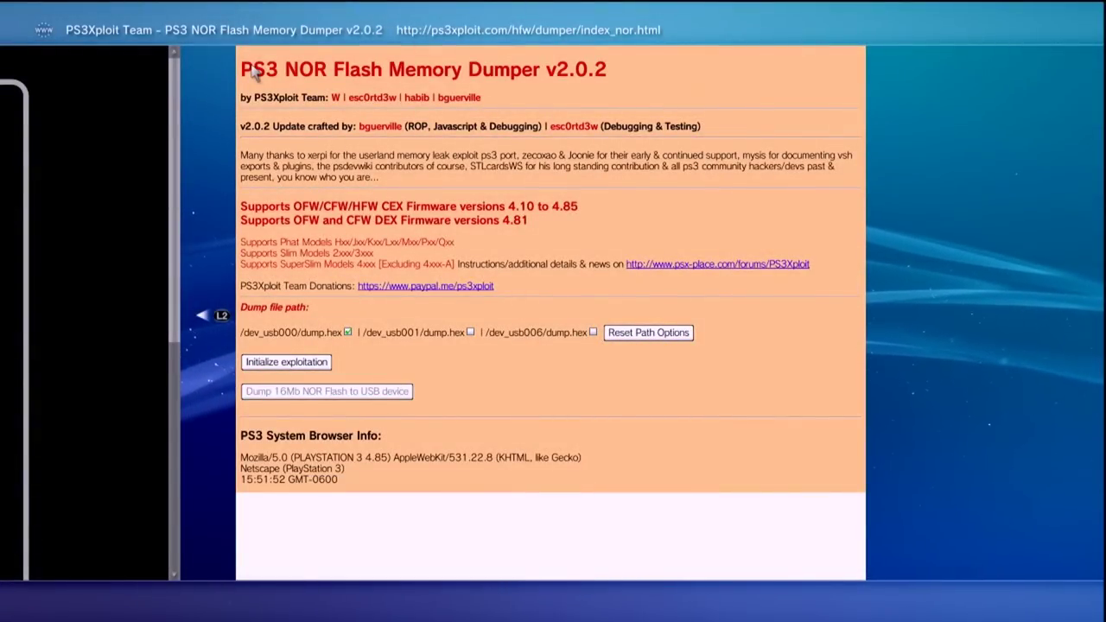
# Step: Add the PS3 NOR Flash Memory Dumper v2.0.2 page to the bookmarks and close the bookmark list
pyautogui.press('Return')
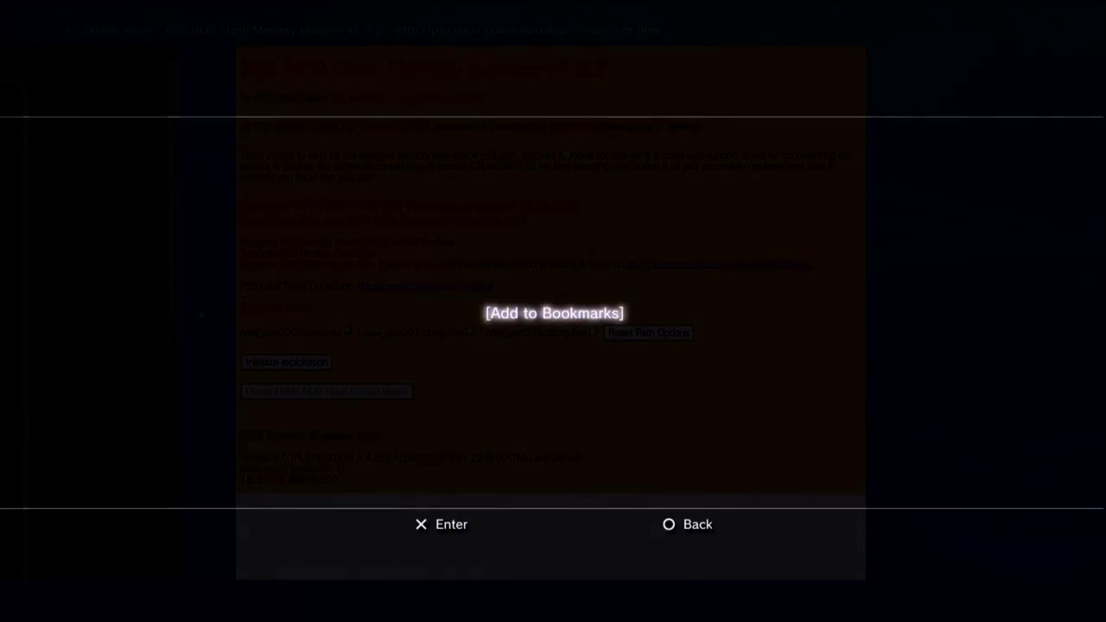
pyautogui.press('Return')
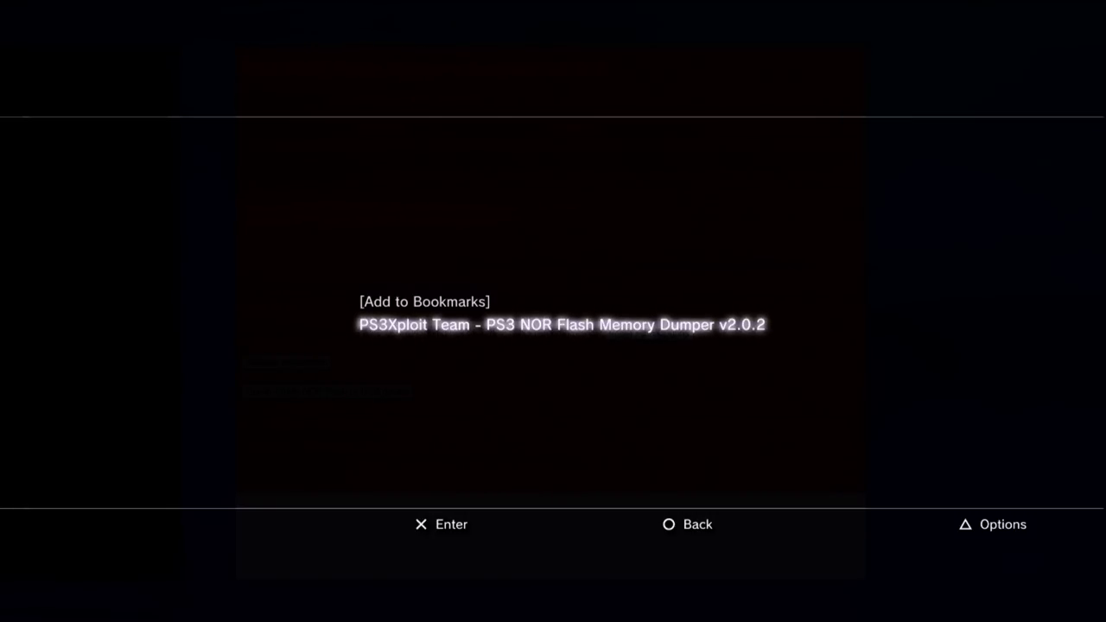
pyautogui.press('Escape')
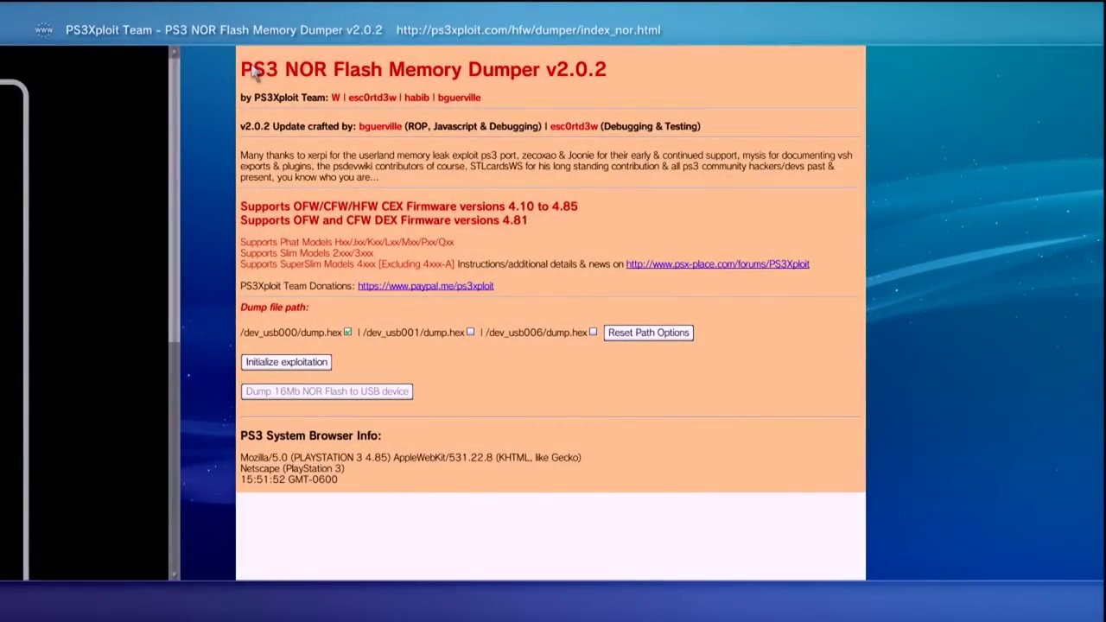
# Step: Return to the PS3Xploit main page and open the 4.85 HFW Flash Writer for NOR from USB, acknowledging the notice
pyautogui.hotkey('ctrl', 'Tab')
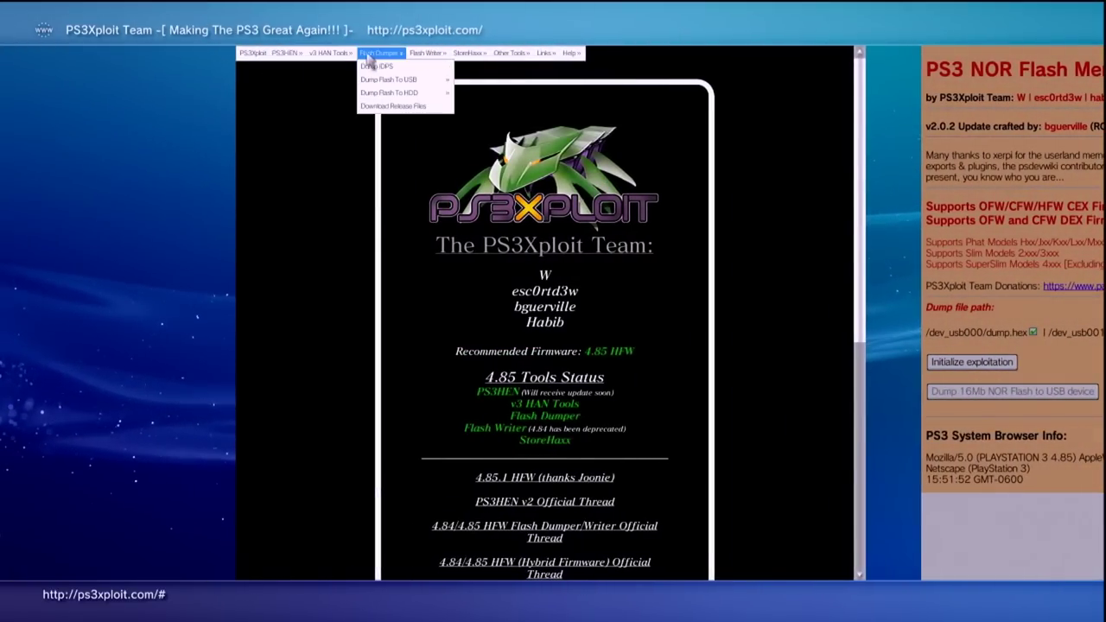
pyautogui.moveTo(427, 57)
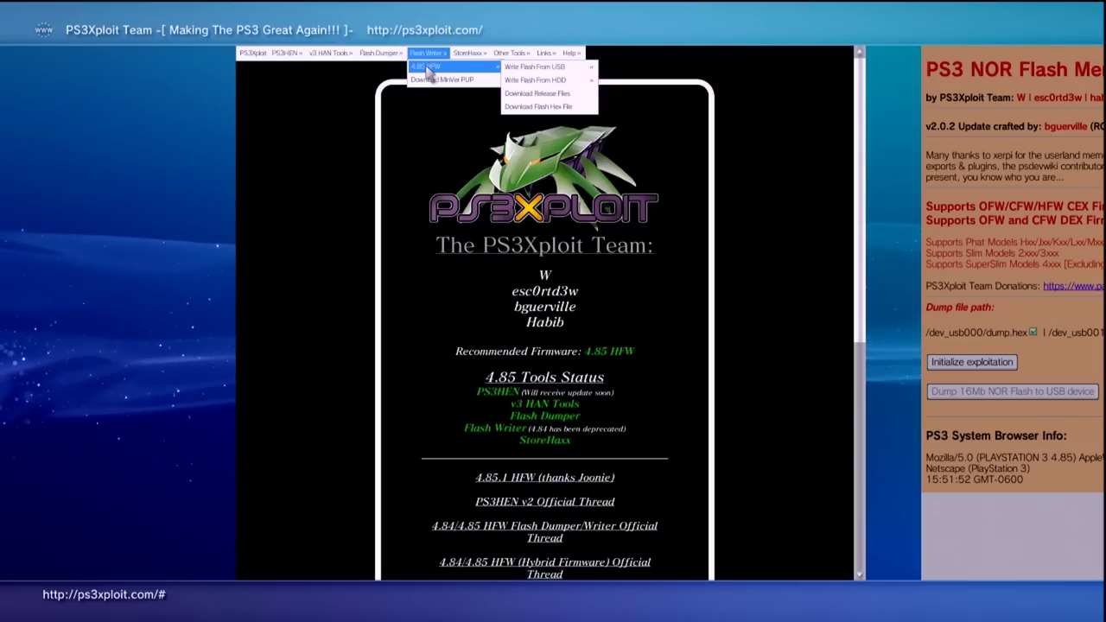
pyautogui.moveTo(539, 71)
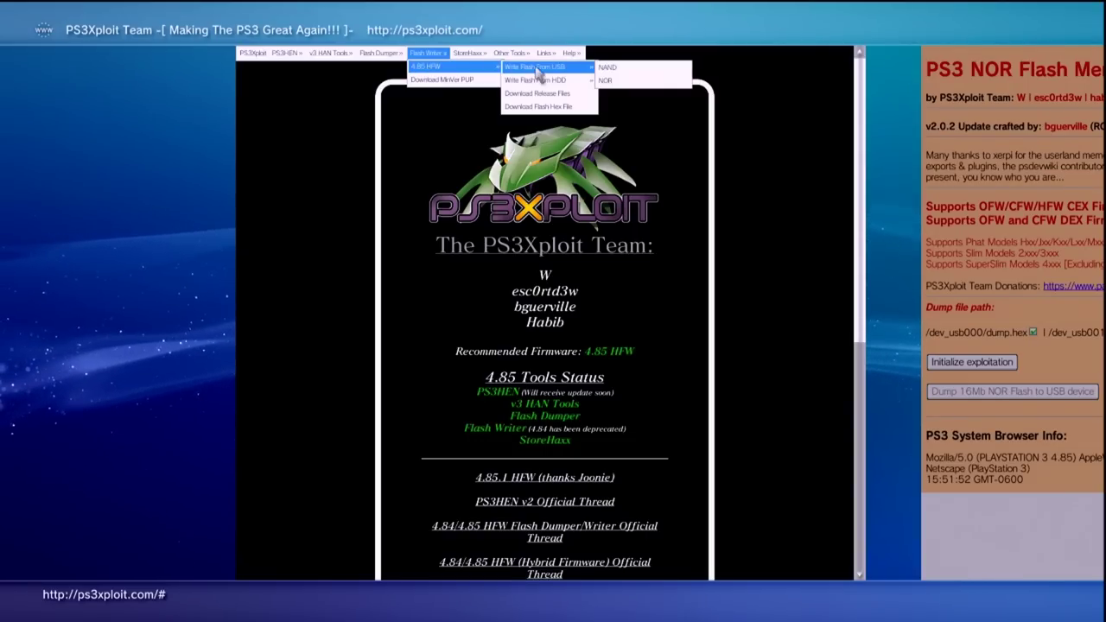
pyautogui.click(605, 79)
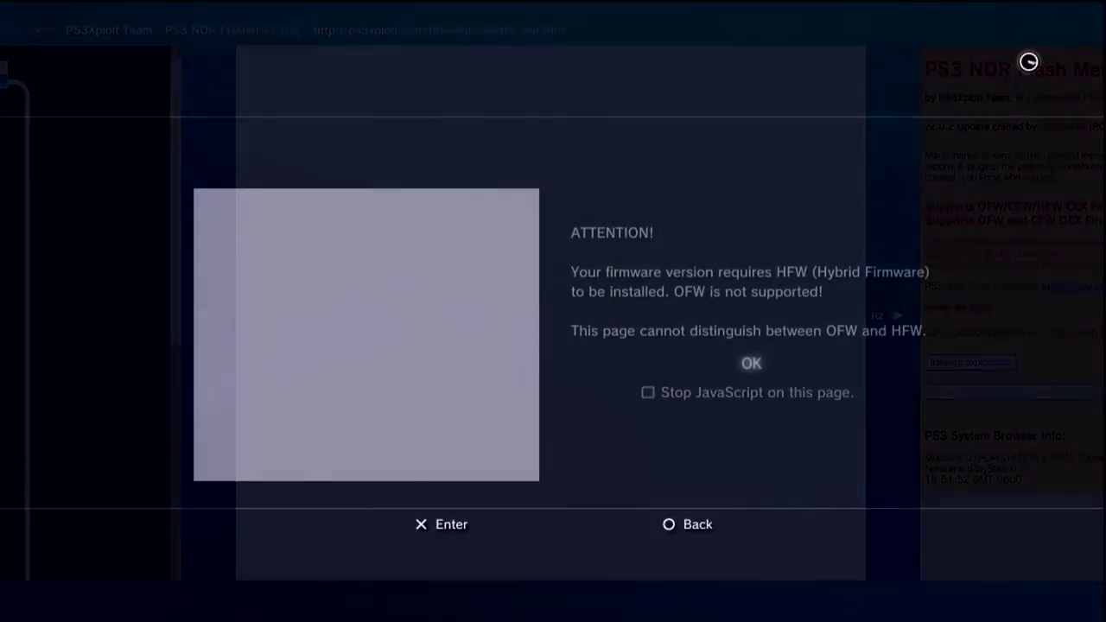
pyautogui.press('Return')
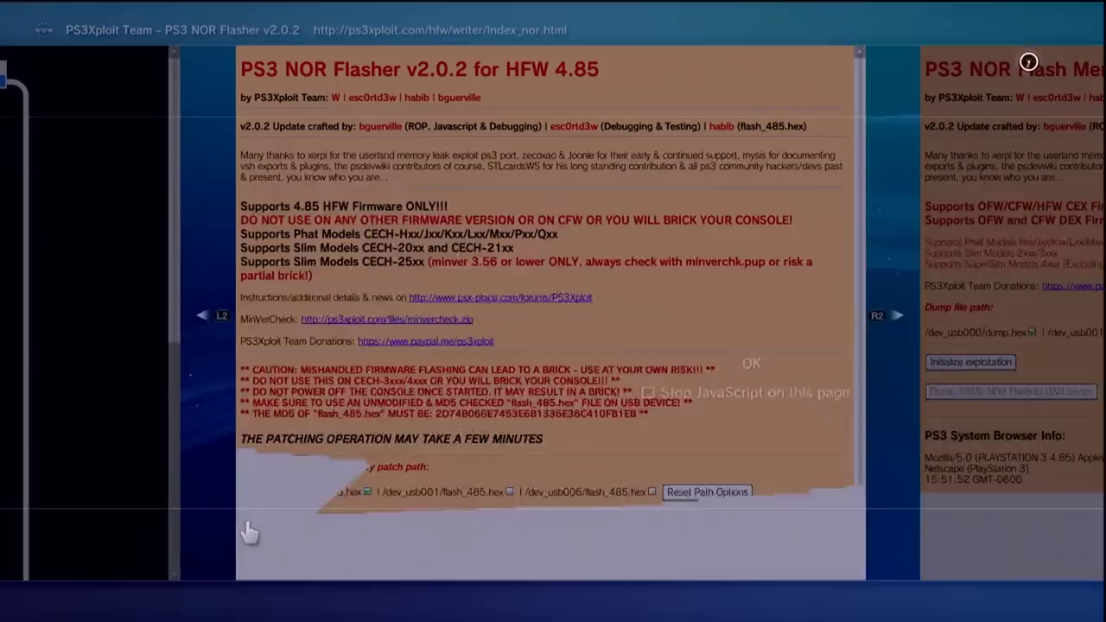
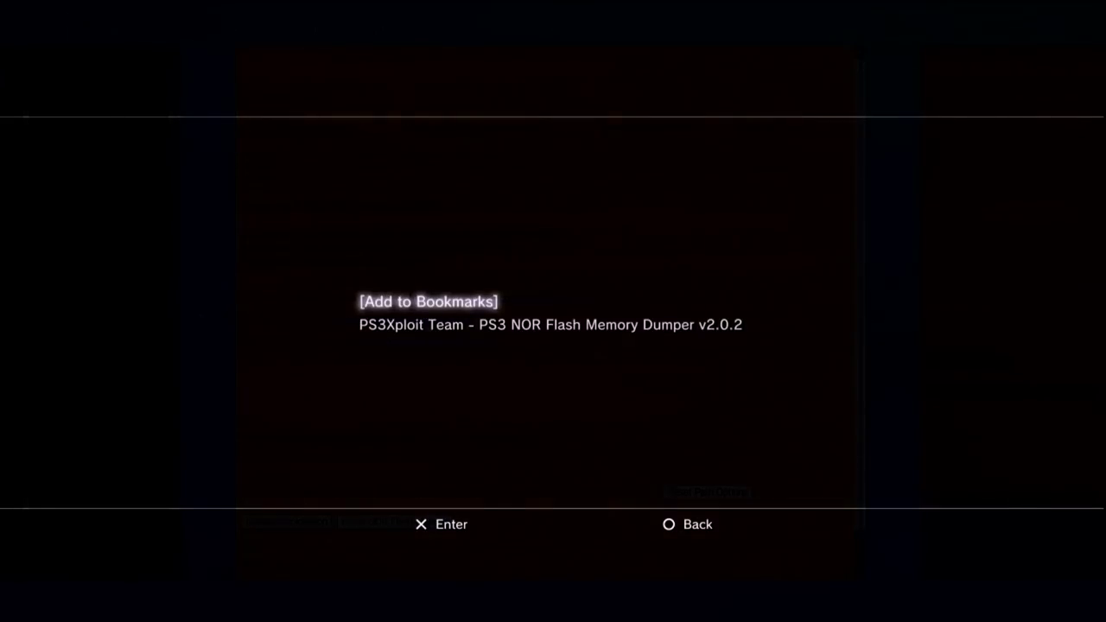
# Step: Add the PS3 NOR Flasher v2.0.2 page to the bookmarks and go back to that page
pyautogui.click(562, 336)
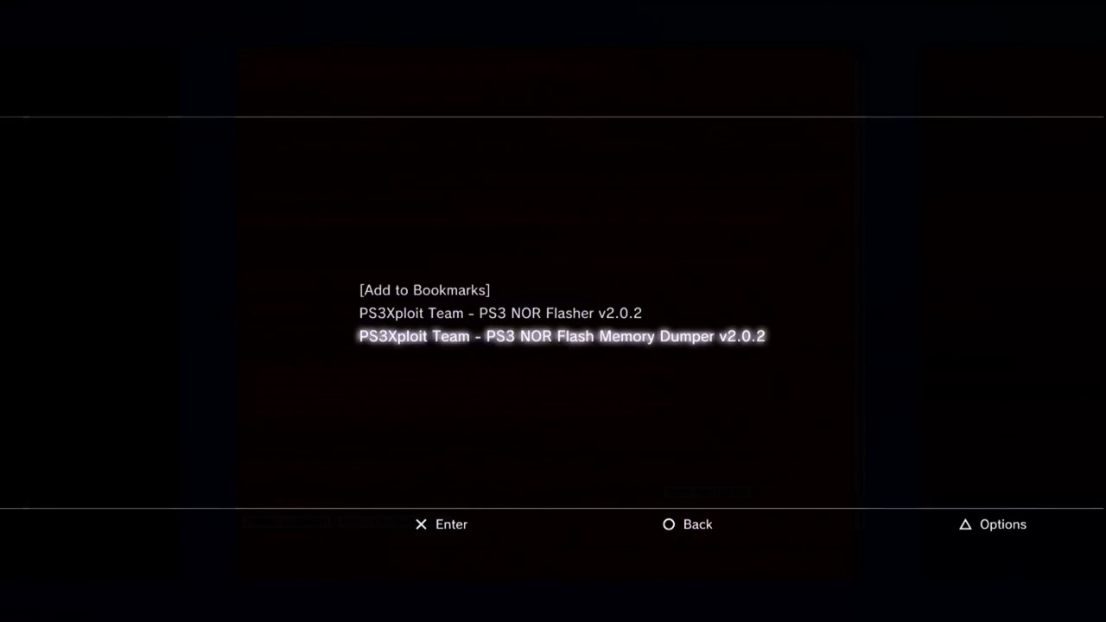
pyautogui.click(509, 313)
pyautogui.press('Return')
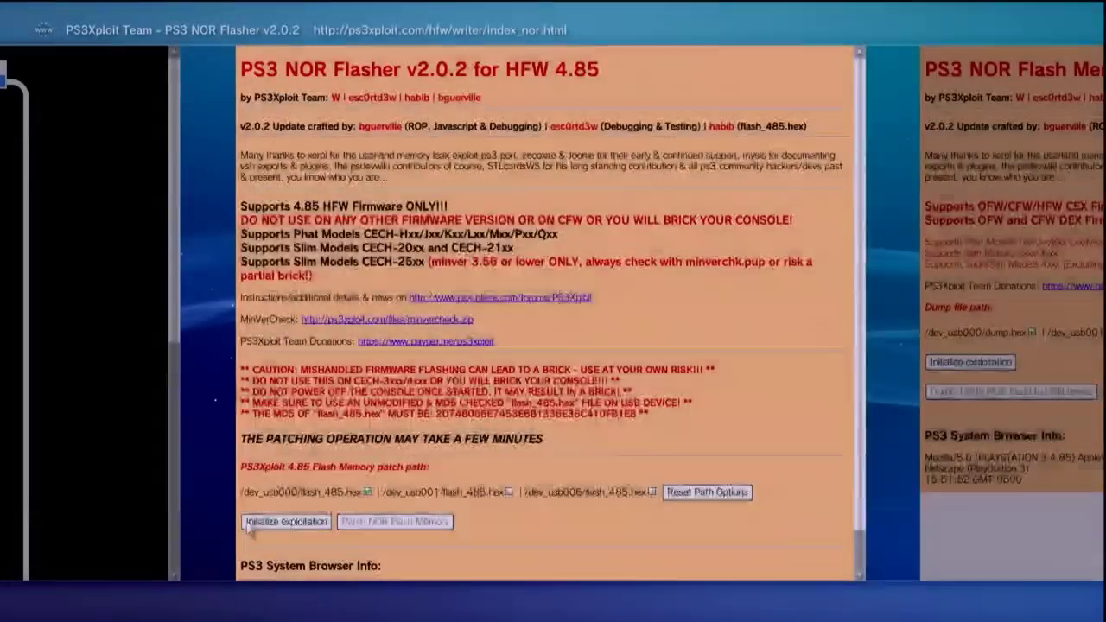
# Step: Return to the PS3Xploit main page window and delete all browser cookies, confirming the deletion
pyautogui.hotkey('ctrl', 'shift', 'Tab')
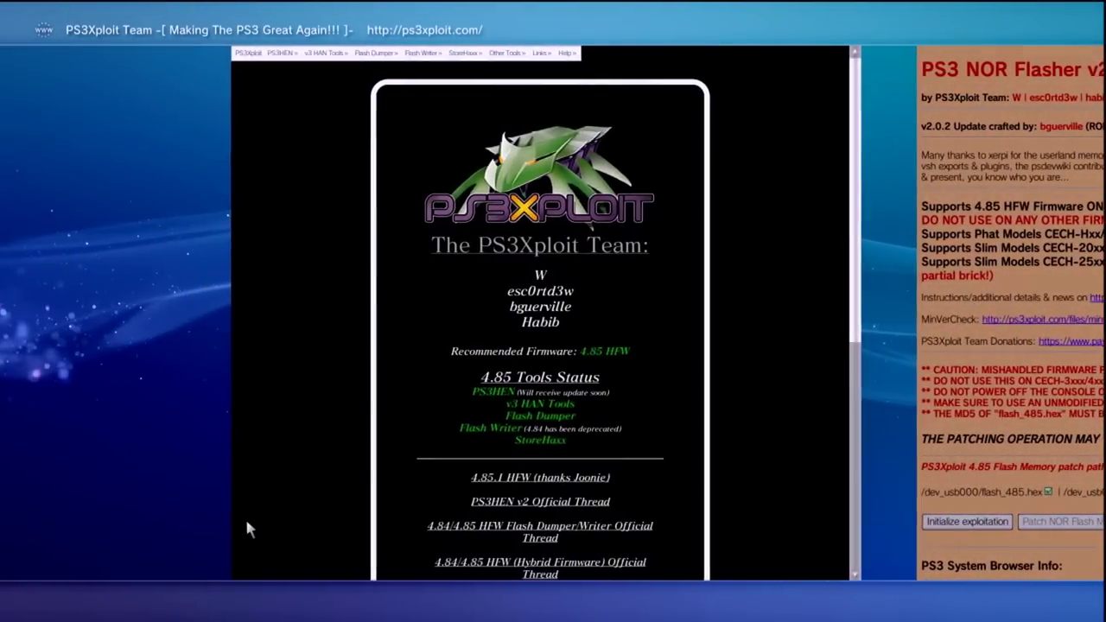
pyautogui.press('Menu')
pyautogui.press('Up')
pyautogui.press('Up')
pyautogui.press('Right')
pyautogui.press('Down')
pyautogui.press('Down')
pyautogui.press('Down')
pyautogui.press('Down')
pyautogui.press('Down')
pyautogui.press('Down')
pyautogui.press('Down')
pyautogui.press('Down')
pyautogui.press('Down')
pyautogui.press('Up')
pyautogui.press('Up')
pyautogui.press('Return')
pyautogui.press('Left')
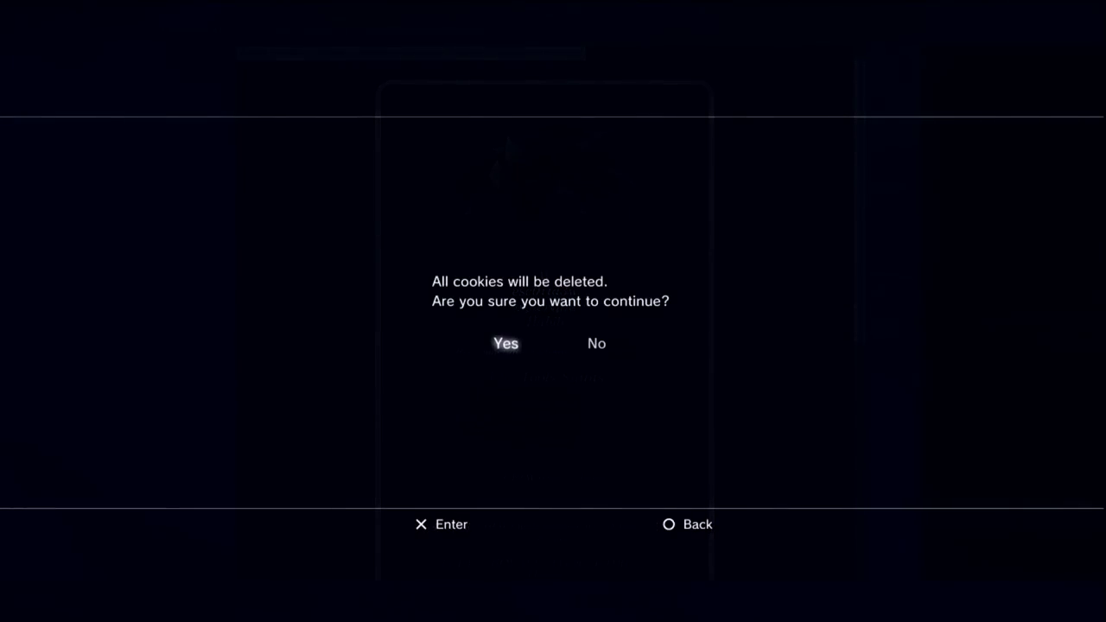
pyautogui.press('Return')
# Step: Delete the browser's search history and confirm the deletion
pyautogui.press('Menu')
pyautogui.press('Up')
pyautogui.press('Up')
pyautogui.press('Right')
pyautogui.press('Down')
pyautogui.press('Down')
pyautogui.press('Down')
pyautogui.press('Down')
pyautogui.press('Down')
pyautogui.press('Down')
pyautogui.press('Down')
pyautogui.press('Down')
pyautogui.press('Return')
pyautogui.press('Left')
pyautogui.press('Return')
# Step: Delete the browser's cache and confirm the deletion
pyautogui.press('Menu')
pyautogui.press('Up')
pyautogui.press('Up')
pyautogui.press('Right')
pyautogui.press('Down')
pyautogui.press('Down')
pyautogui.press('Down')
pyautogui.press('Down')
pyautogui.press('Down')
pyautogui.press('Down')
pyautogui.press('Down')
pyautogui.press('Down')
pyautogui.press('Down')
pyautogui.press('Up')
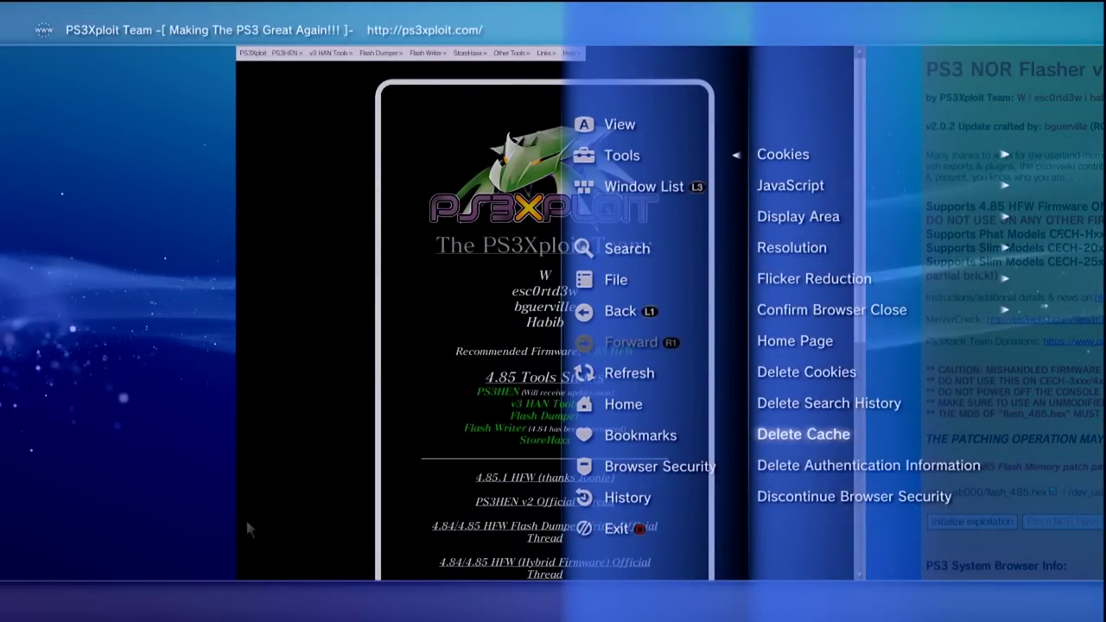
pyautogui.press('Return')
pyautogui.press('Left')
pyautogui.press('Return')
# Step: Delete the browser's stored authentication information and confirm the deletion
pyautogui.press('Menu')
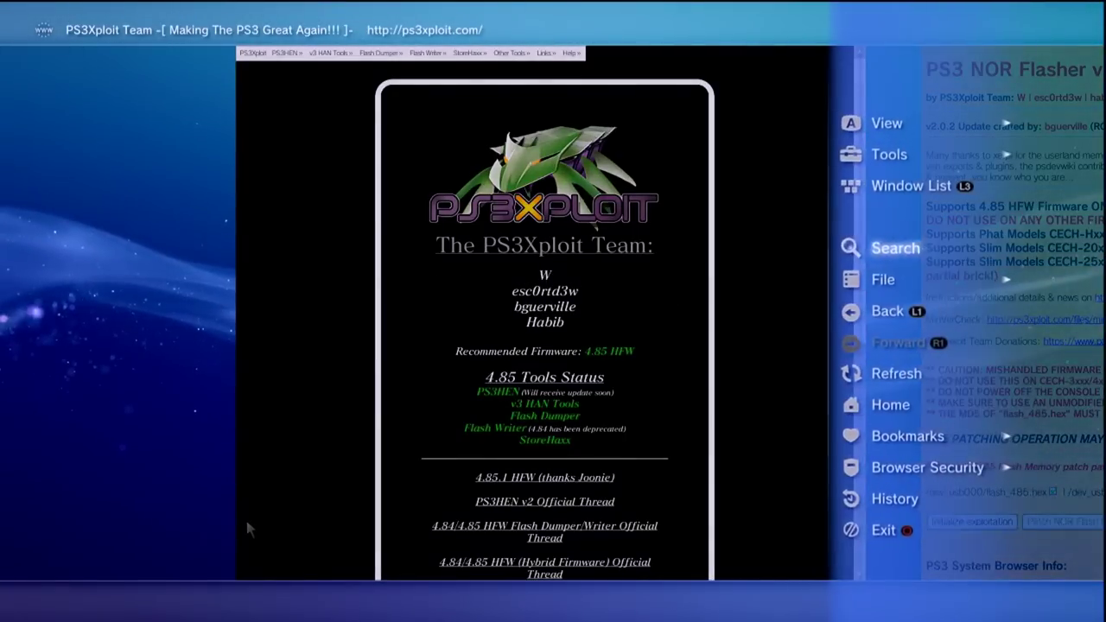
pyautogui.press('Up')
pyautogui.press('Up')
pyautogui.press('Right')
pyautogui.press('Down')
pyautogui.press('Down')
pyautogui.press('Down')
pyautogui.press('Down')
pyautogui.press('Down')
pyautogui.press('Down')
pyautogui.press('Down')
pyautogui.press('Down')
pyautogui.press('Down')
pyautogui.press('Down')
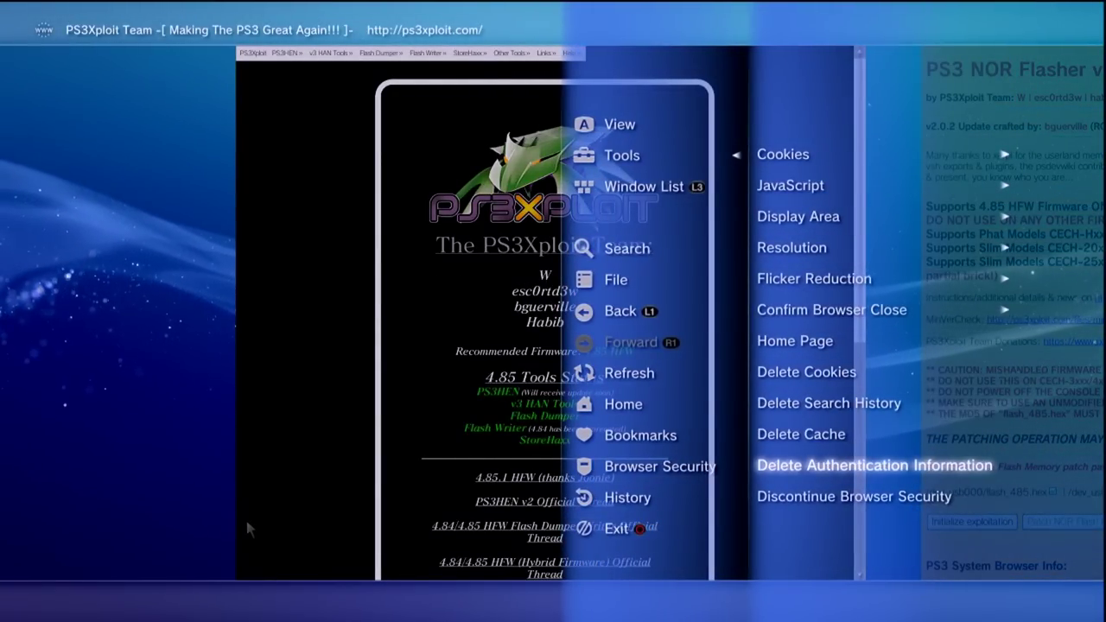
pyautogui.press('Return')
pyautogui.press('Left')
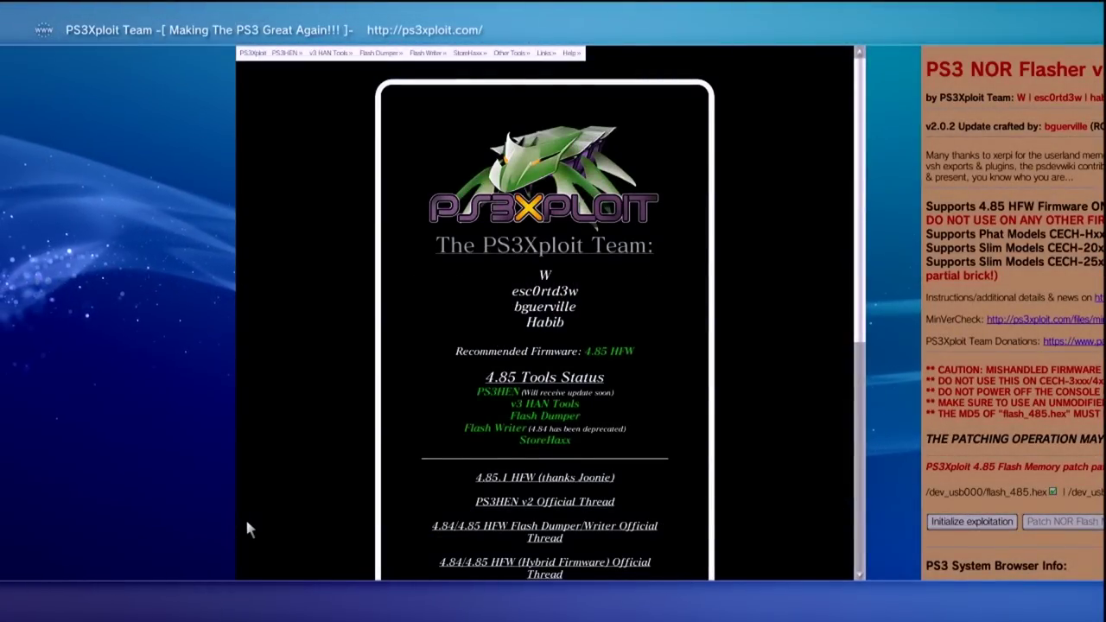
# Step: Exit the internet browser to the PS3's Network category and relaunch it on the blank home page
pyautogui.press('Escape')
pyautogui.press('Return')
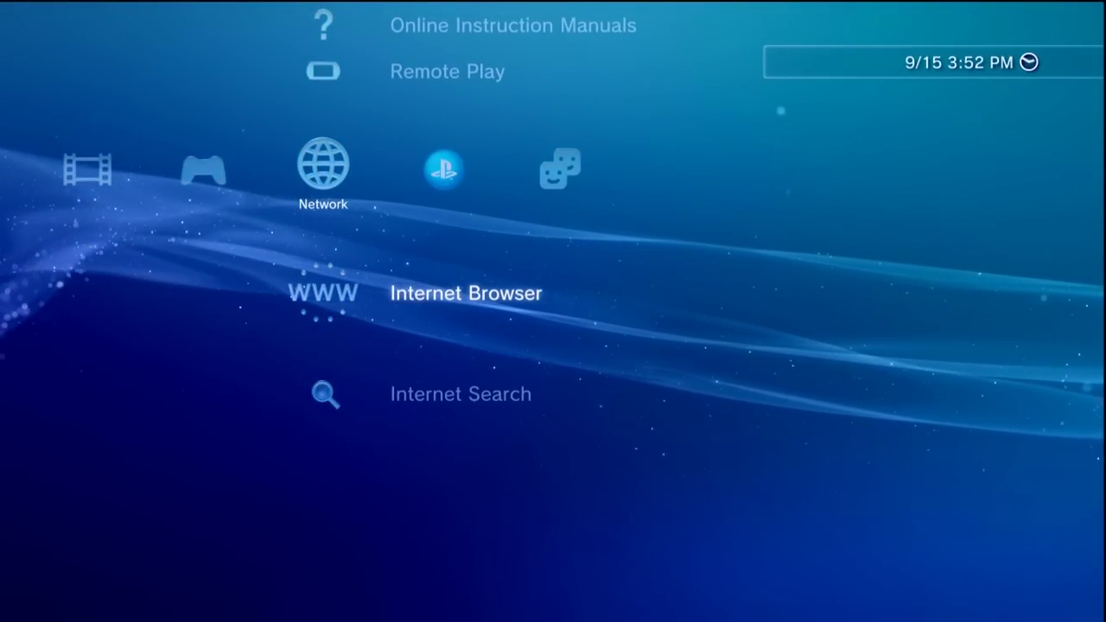
pyautogui.press('Return')
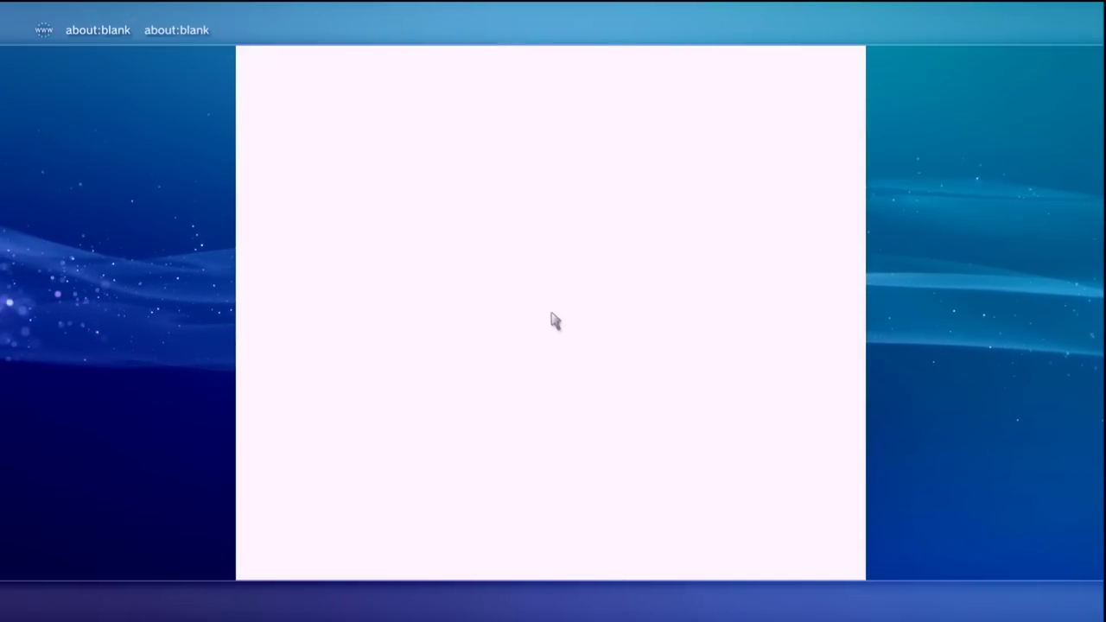
# Step: Open the bookmarked PS3 NOR Flash Memory Dumper v2.0.2 page and acknowledge its firmware notice
pyautogui.hotkey('ctrl', 'b')
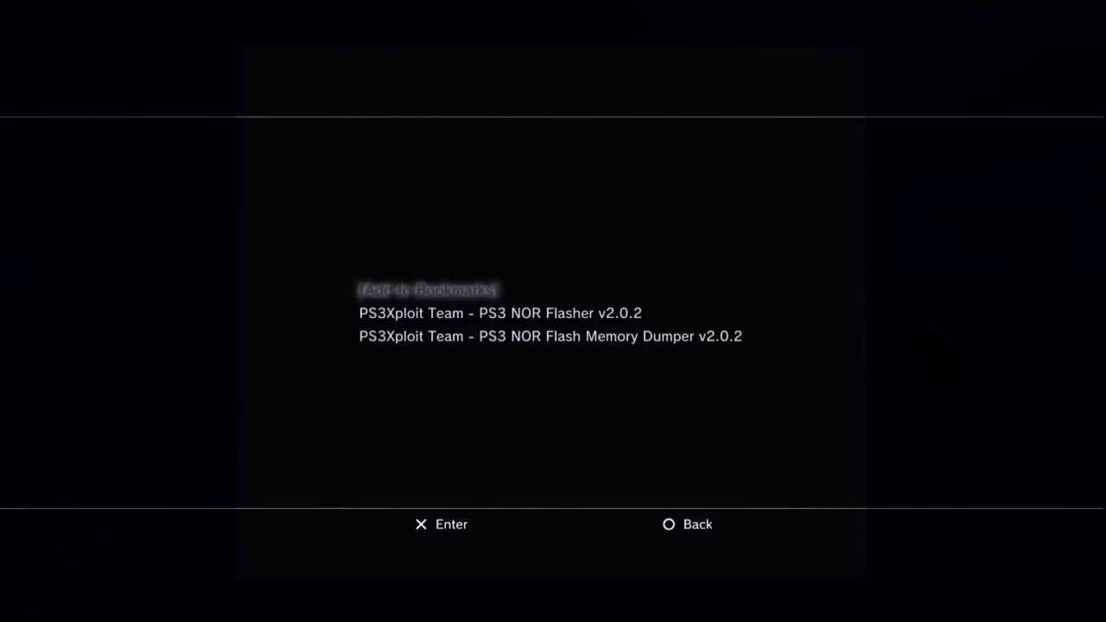
pyautogui.press('Down')
pyautogui.press('Down')
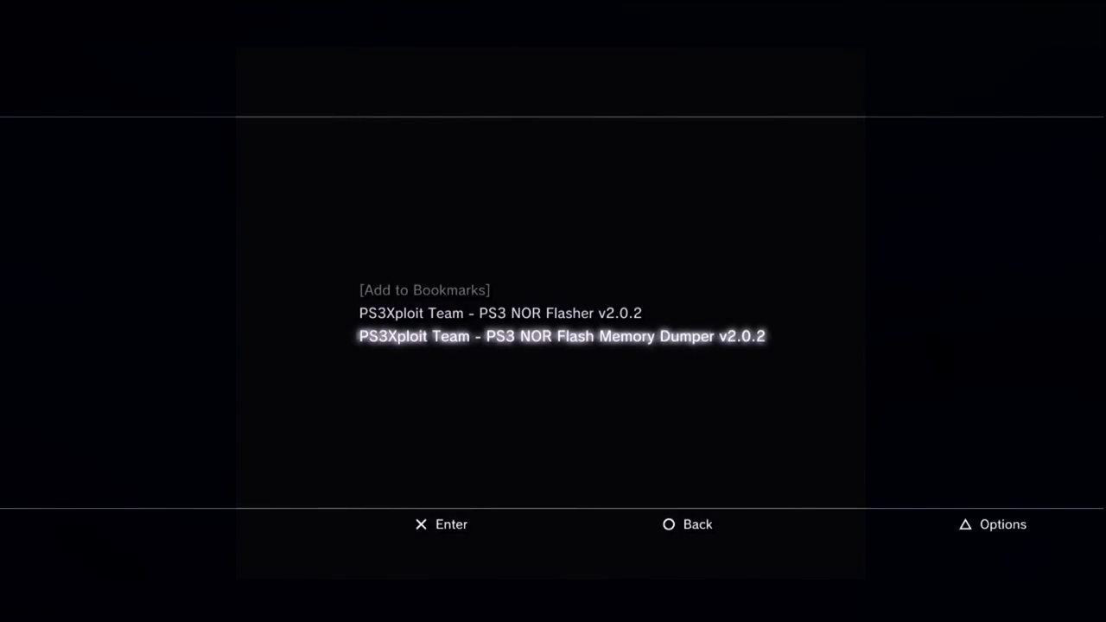
pyautogui.press('Return')
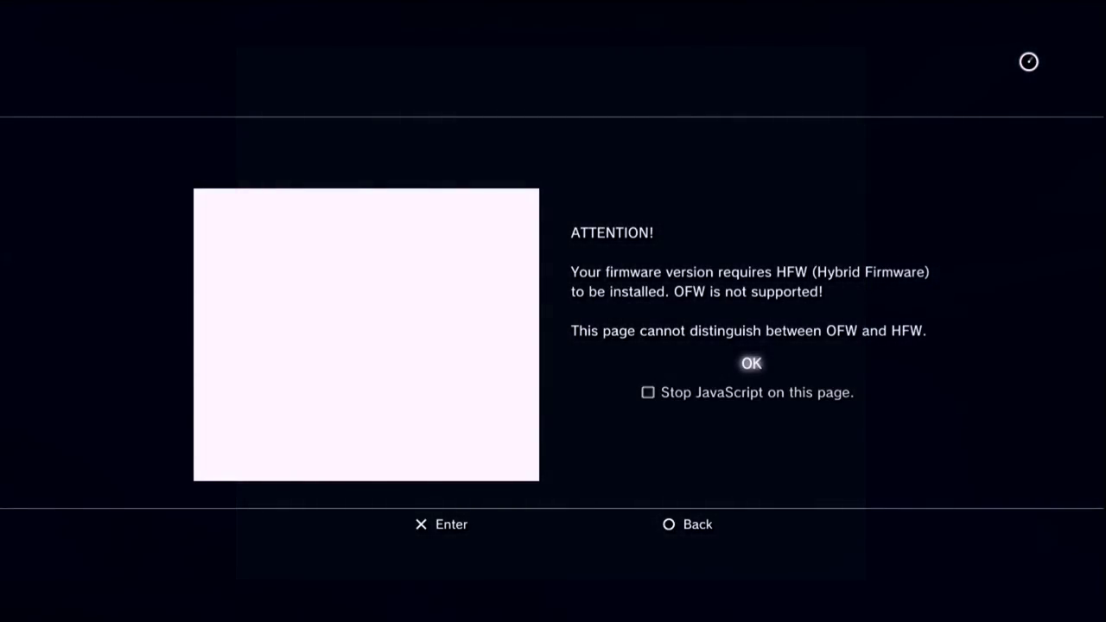
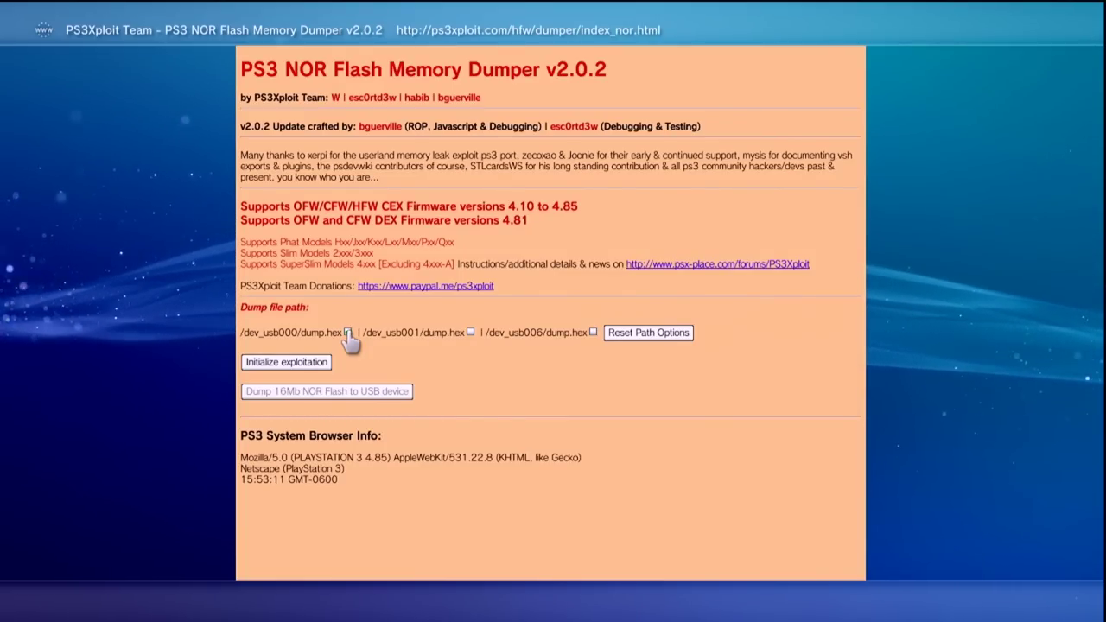
# Step: Initialize the exploit and dump the 16 MB NOR flash to /dev_usb000/dump.hex, closing the browser when done
pyautogui.click(348, 332)
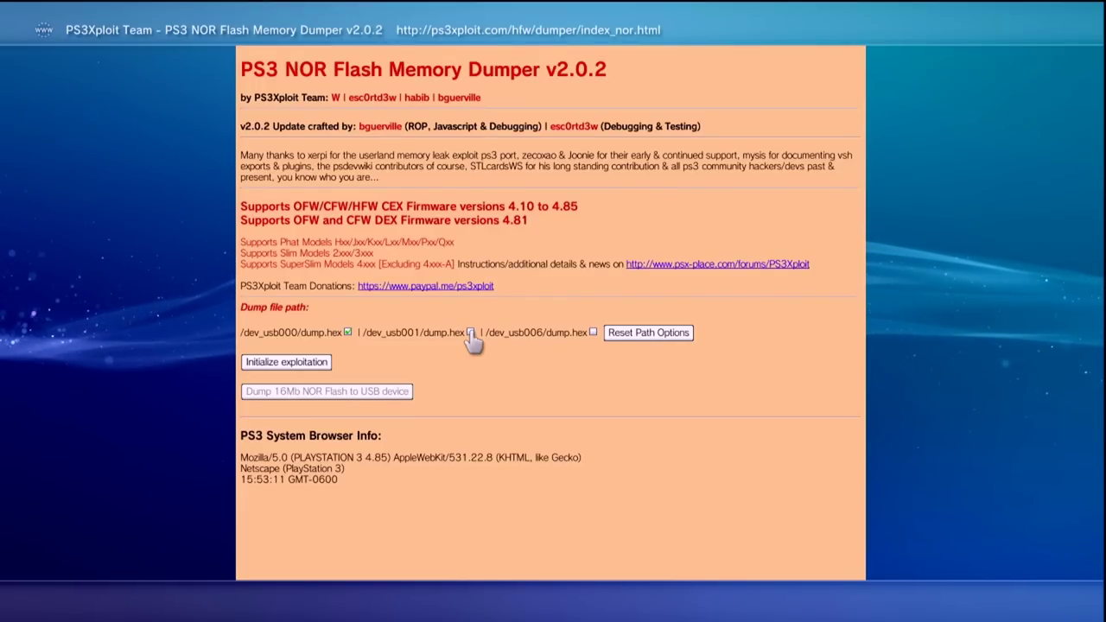
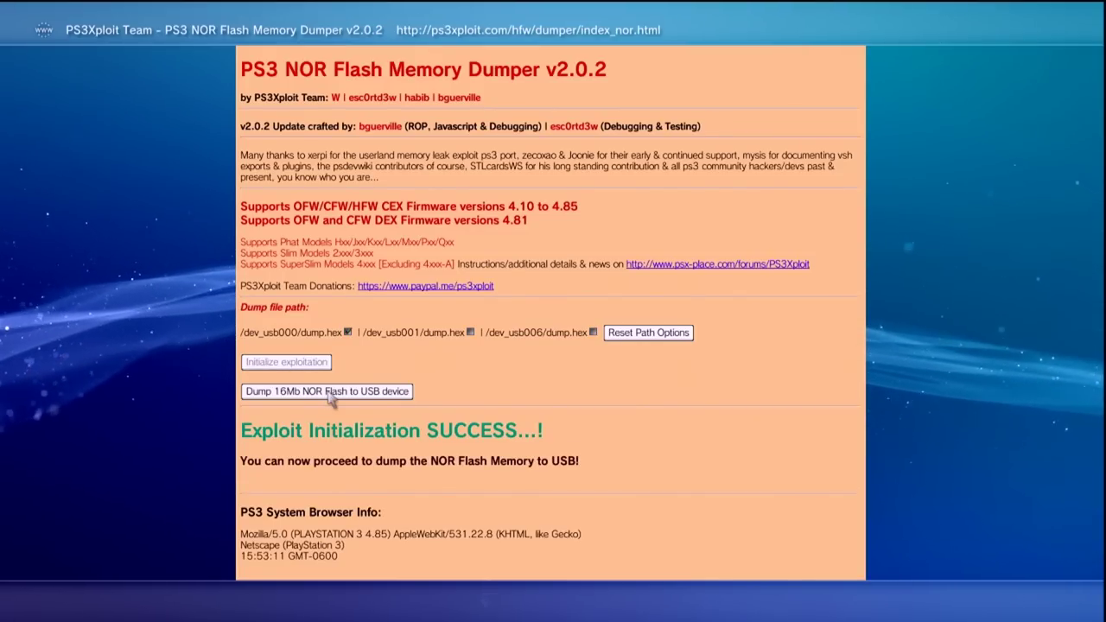
pyautogui.click(328, 394)
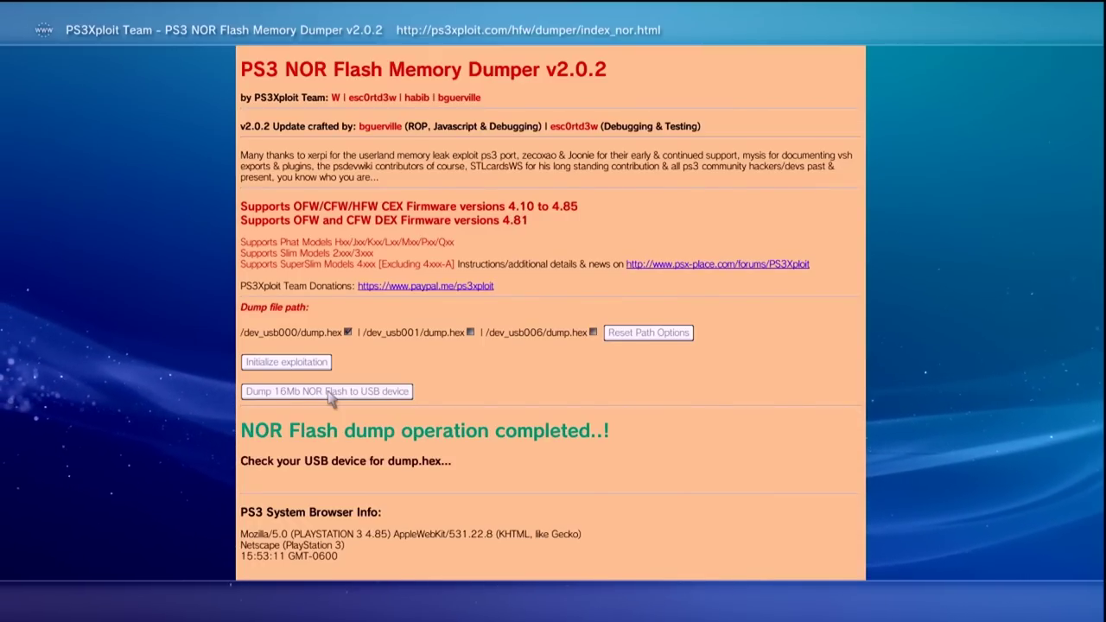
pyautogui.press('Escape')
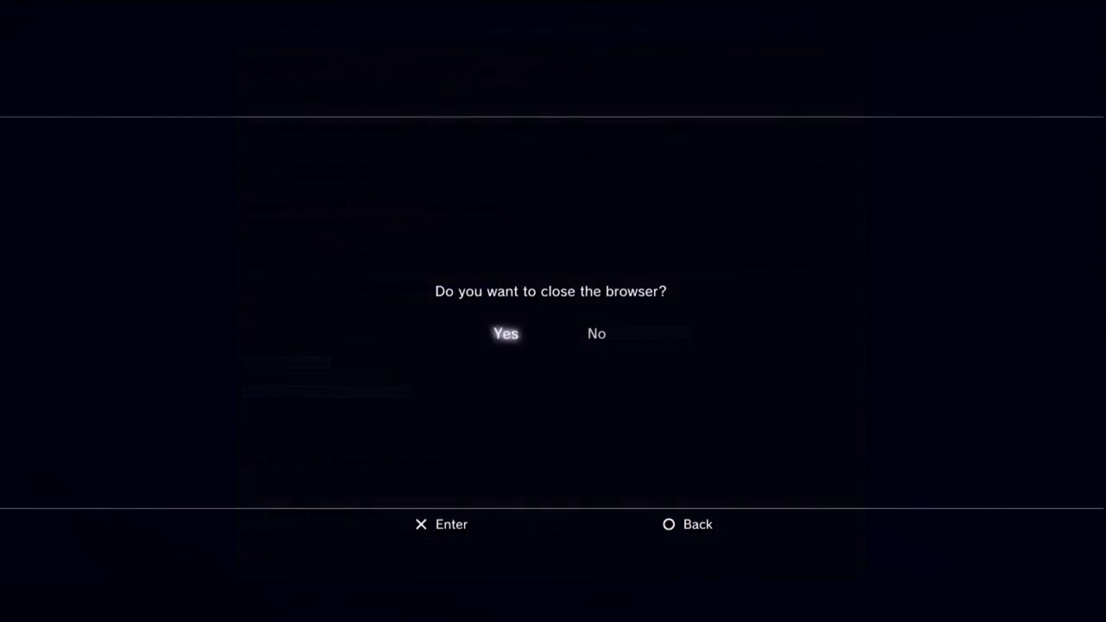
pyautogui.press('Return')
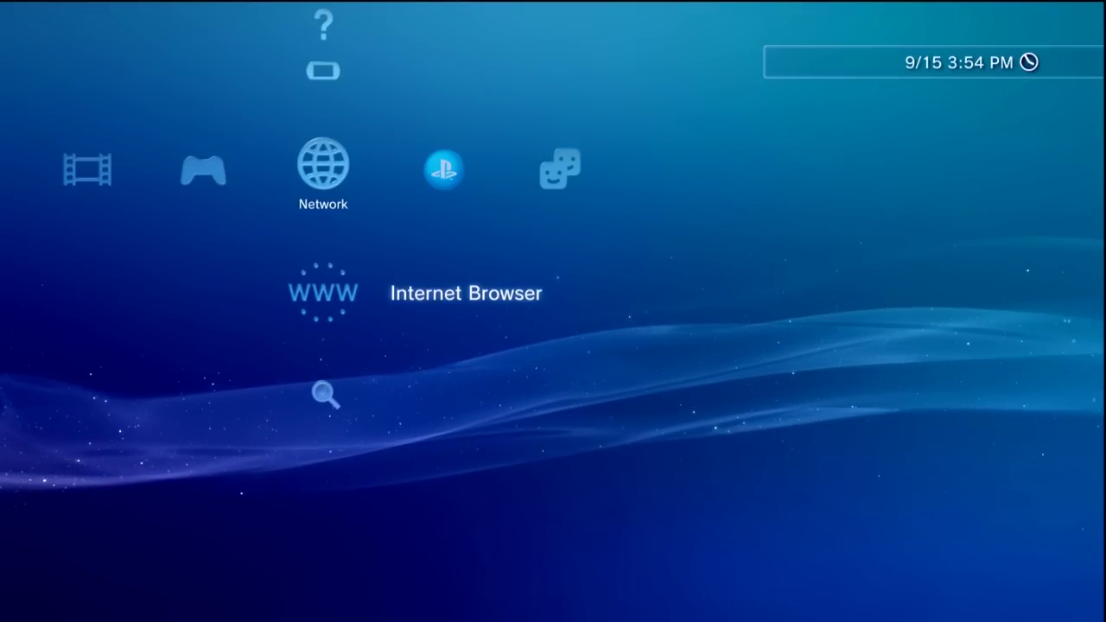
pyautogui.press('Return')
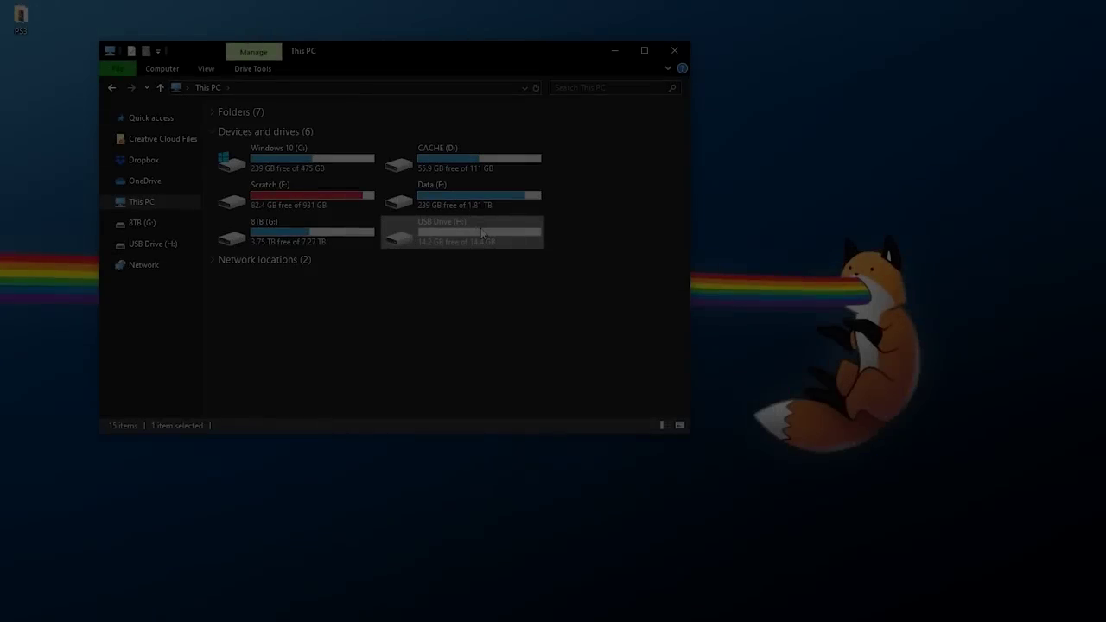
# Step: Switch to File Explorer on the PC and rename dump.hex on USB Drive (H:) as dump_original.hex
pyautogui.doubleClick(480, 225)
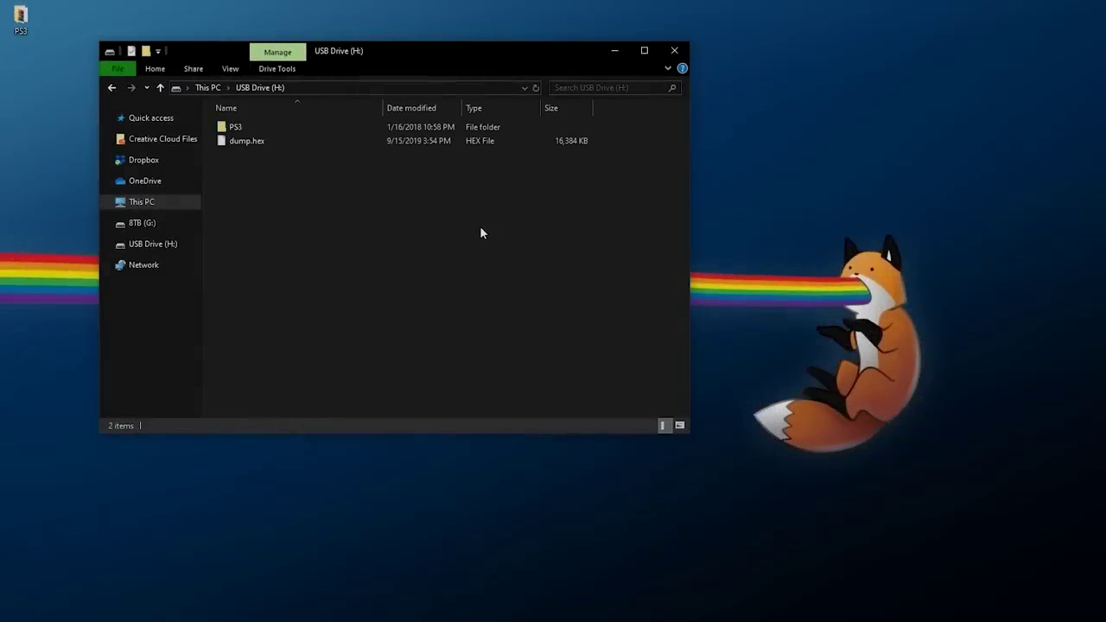
pyautogui.click(282, 141)
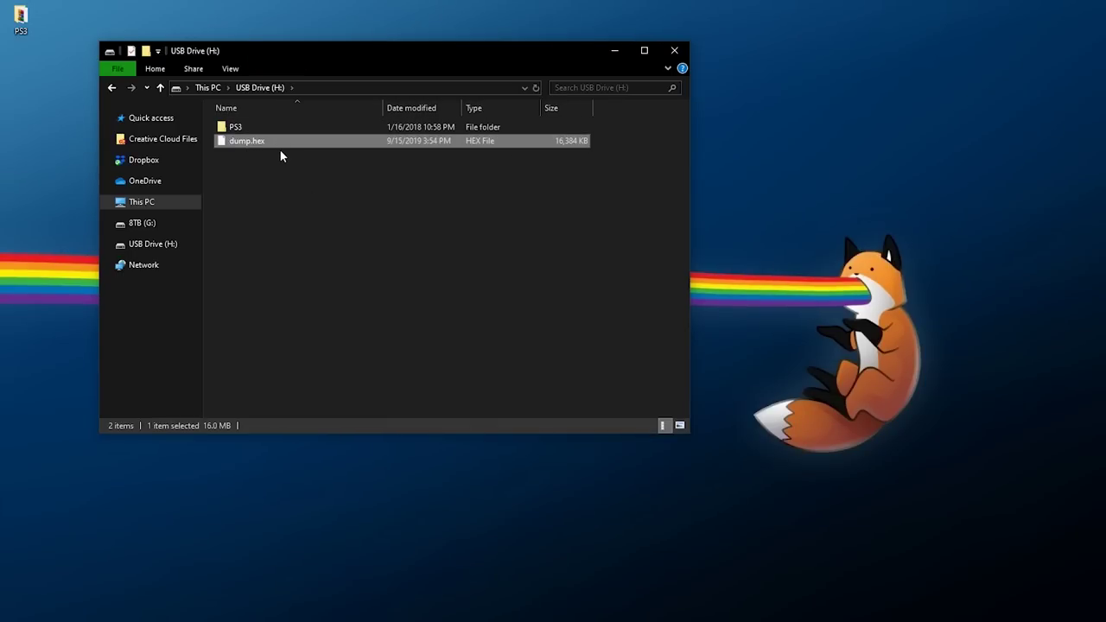
pyautogui.click(249, 143)
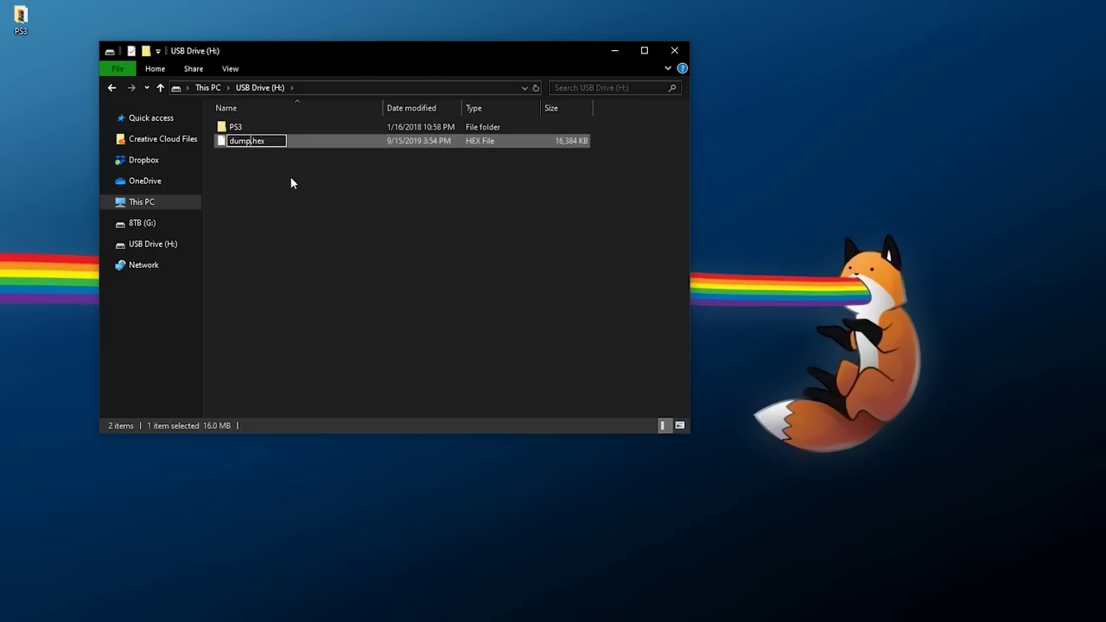
pyautogui.write('_original')
pyautogui.press('Return')
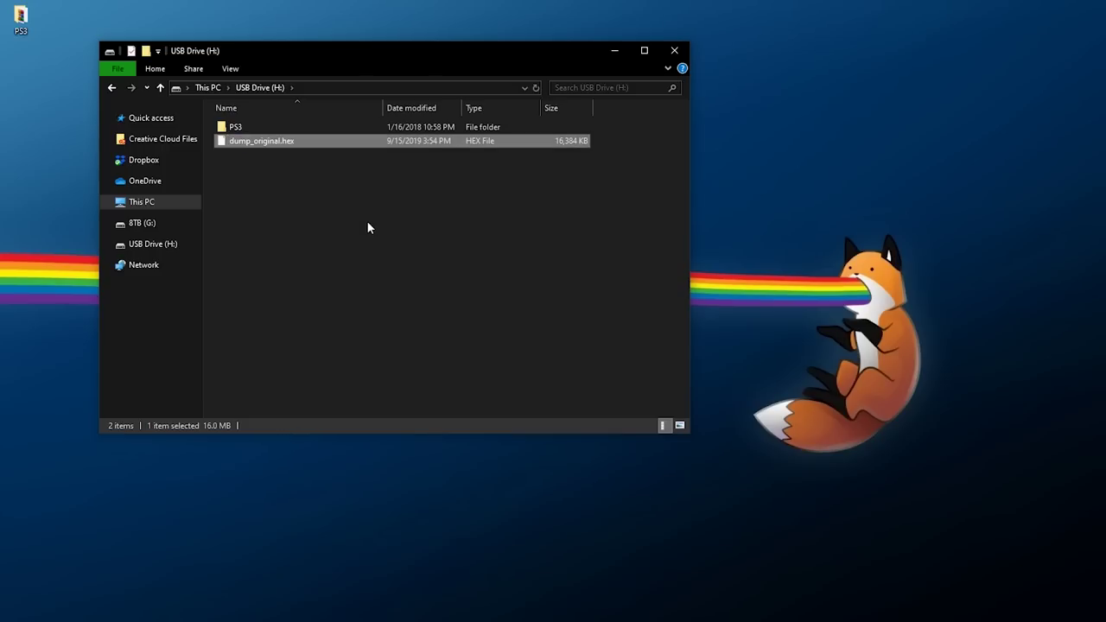
# Step: Move dump_original.hex from USB Drive (H:) into the PS3 folder on the desktop
pyautogui.rightClick(247, 143)
pyautogui.click(305, 356)
pyautogui.click(20, 25)
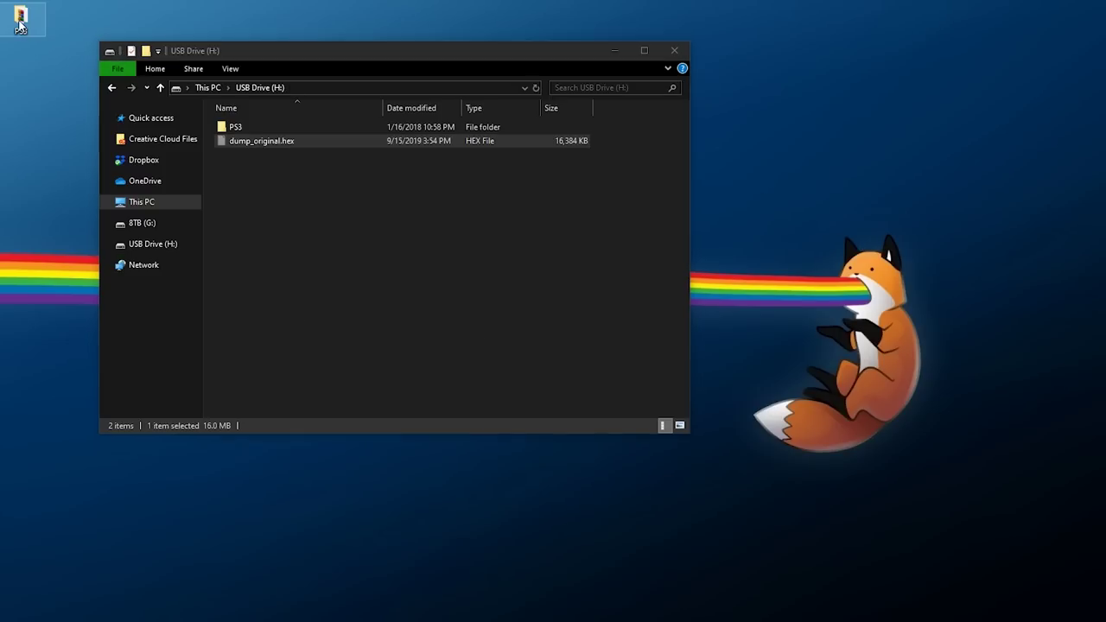
pyautogui.doubleClick(19, 25)
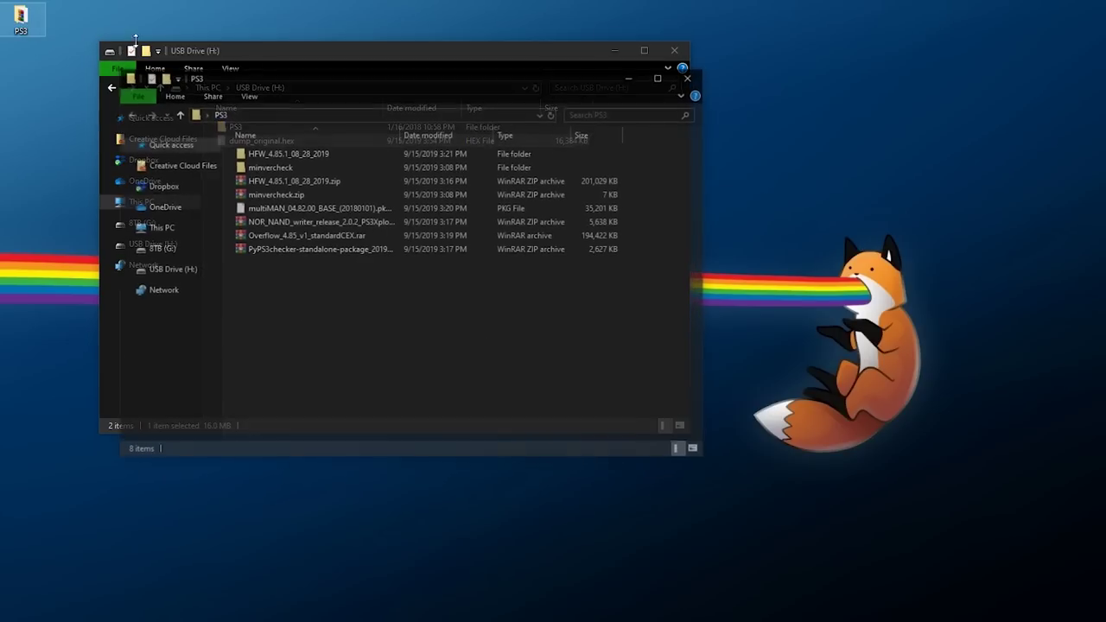
pyautogui.rightClick(296, 275)
pyautogui.click(329, 369)
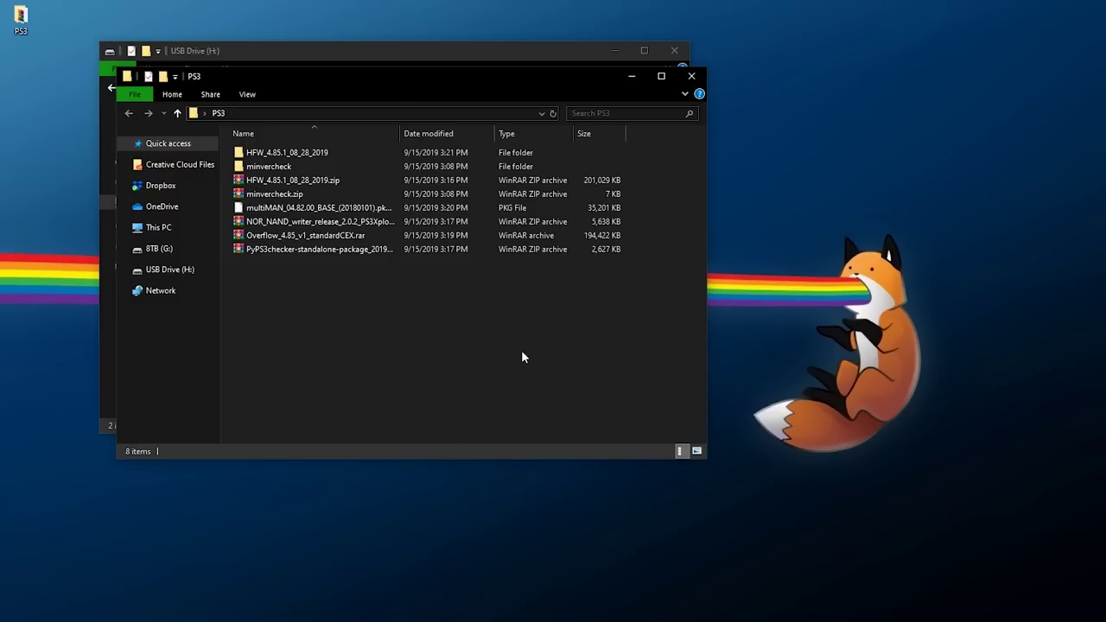
pyautogui.click(301, 182)
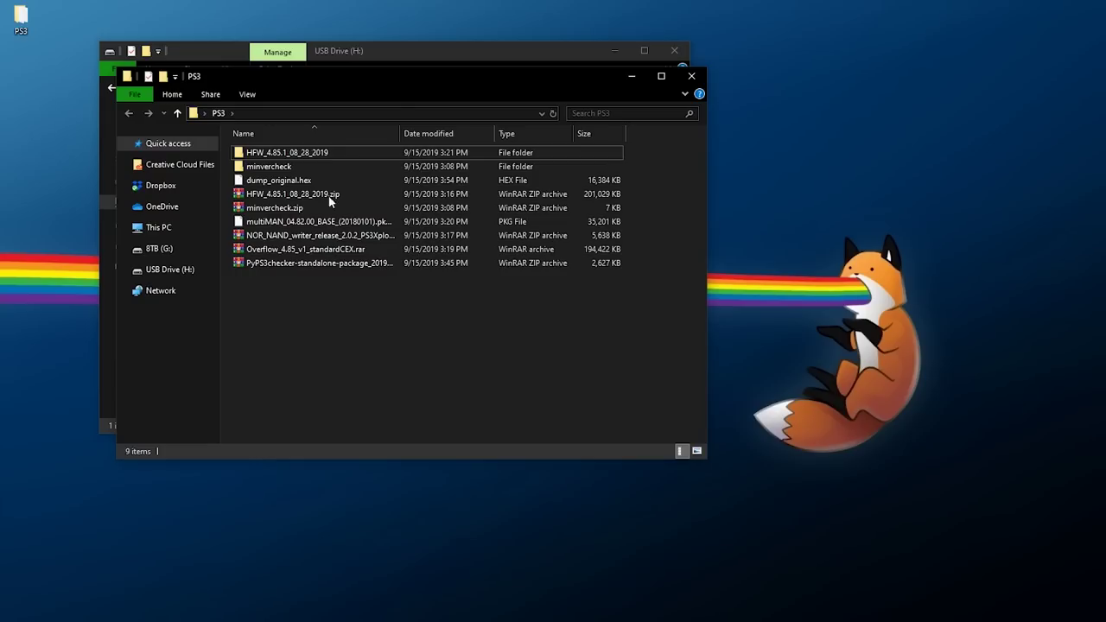
# Step: Extract the PyPS3checker standalone package archive into its own folder inside the PS3 folder
pyautogui.click(299, 265)
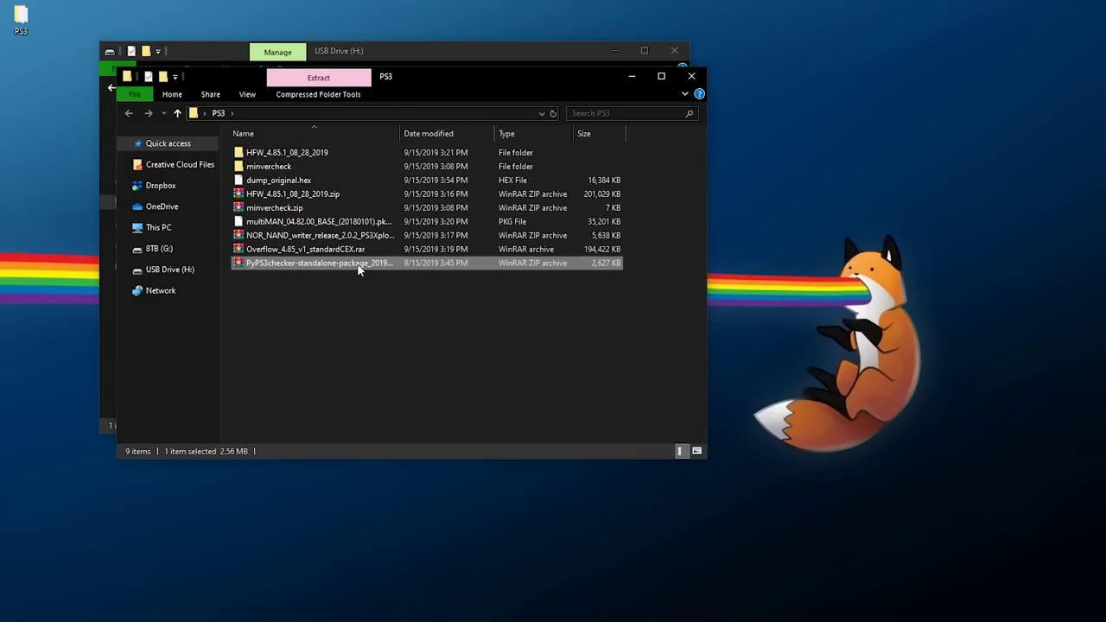
pyautogui.rightClick(316, 272)
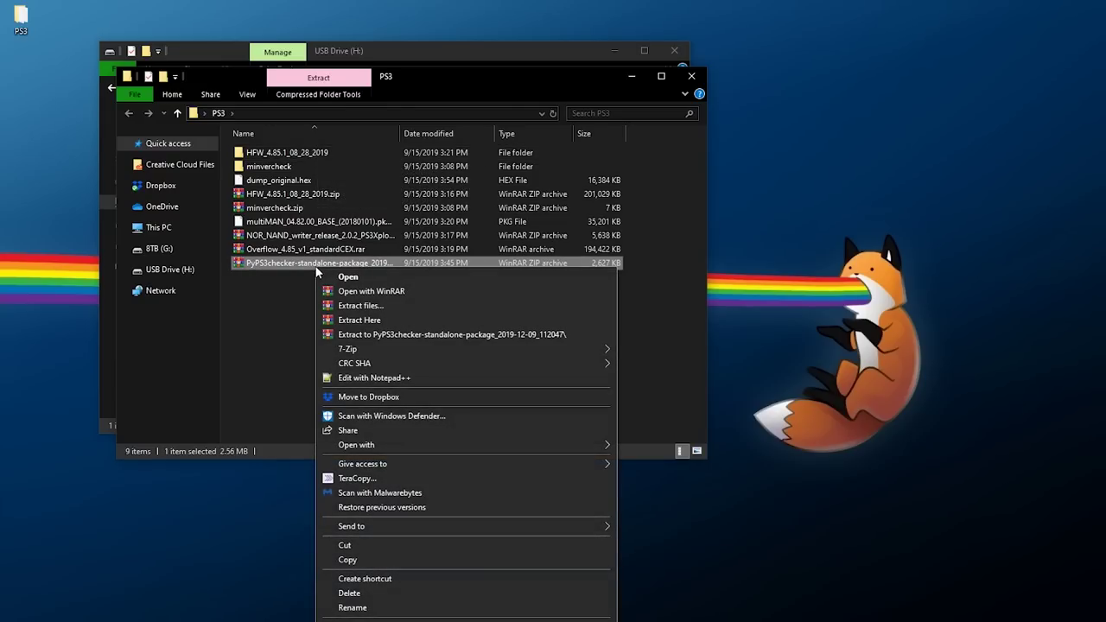
pyautogui.click(427, 335)
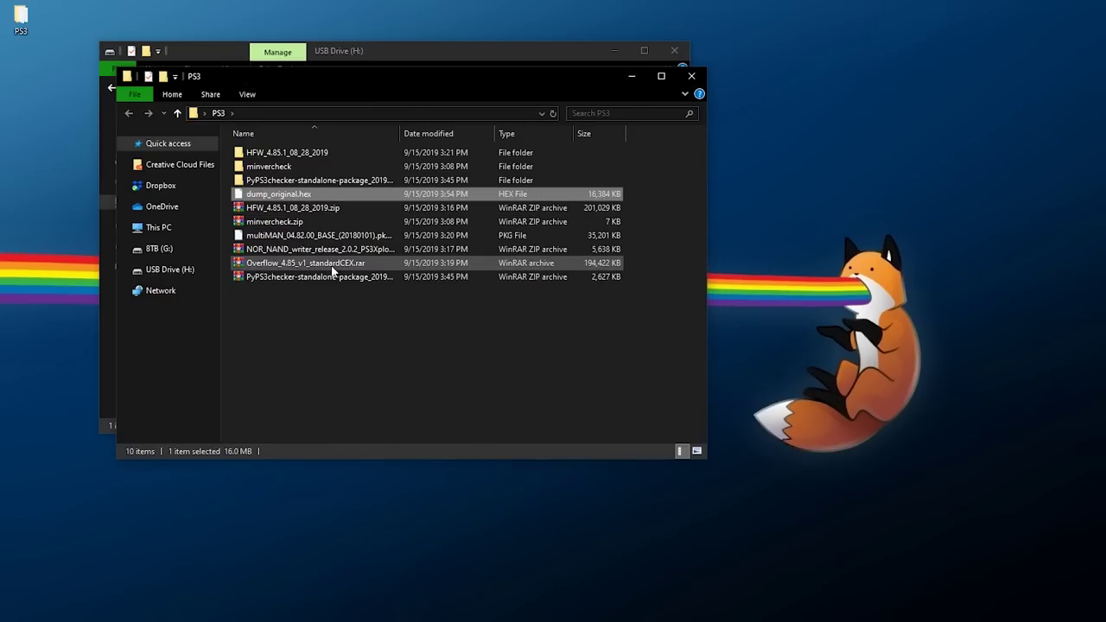
# Step: Copy dump_original.hex into the extracted PyPS3checker folder and open the copy with drag&drop_your_dump_here.bat
pyautogui.click(286, 182)
pyautogui.doubleClick(286, 182)
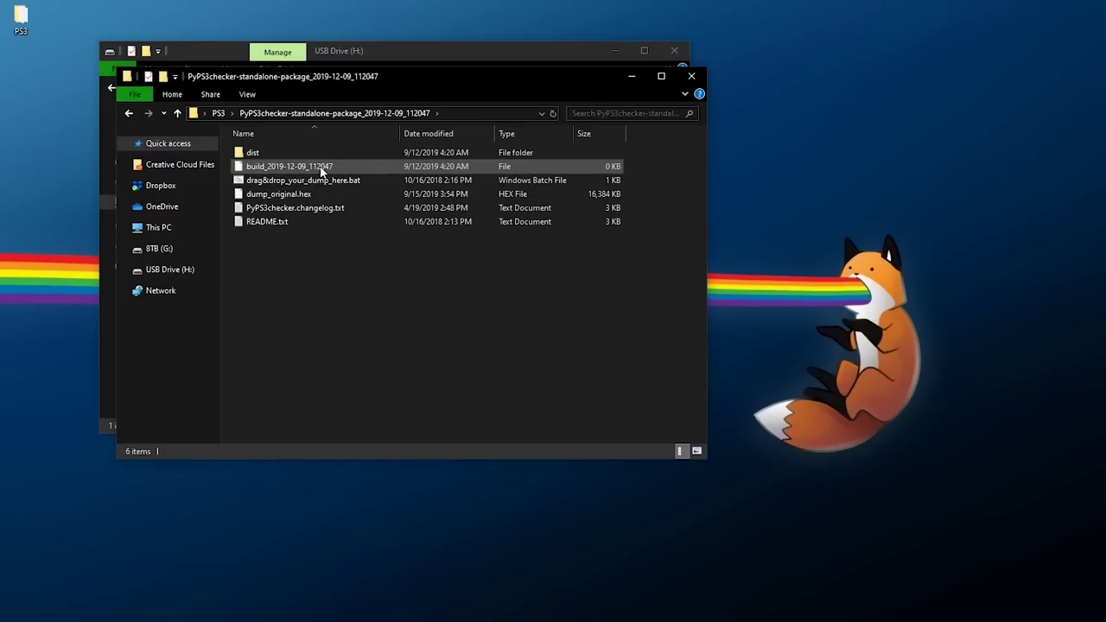
pyautogui.click(294, 197)
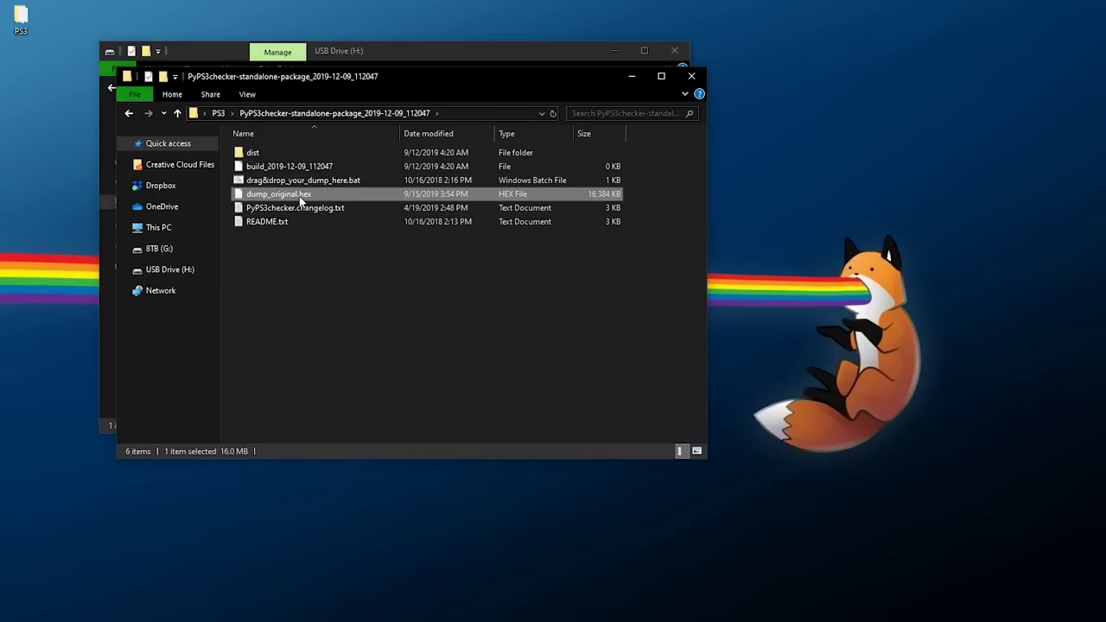
pyautogui.moveTo(289, 201); pyautogui.dragTo(375, 182)
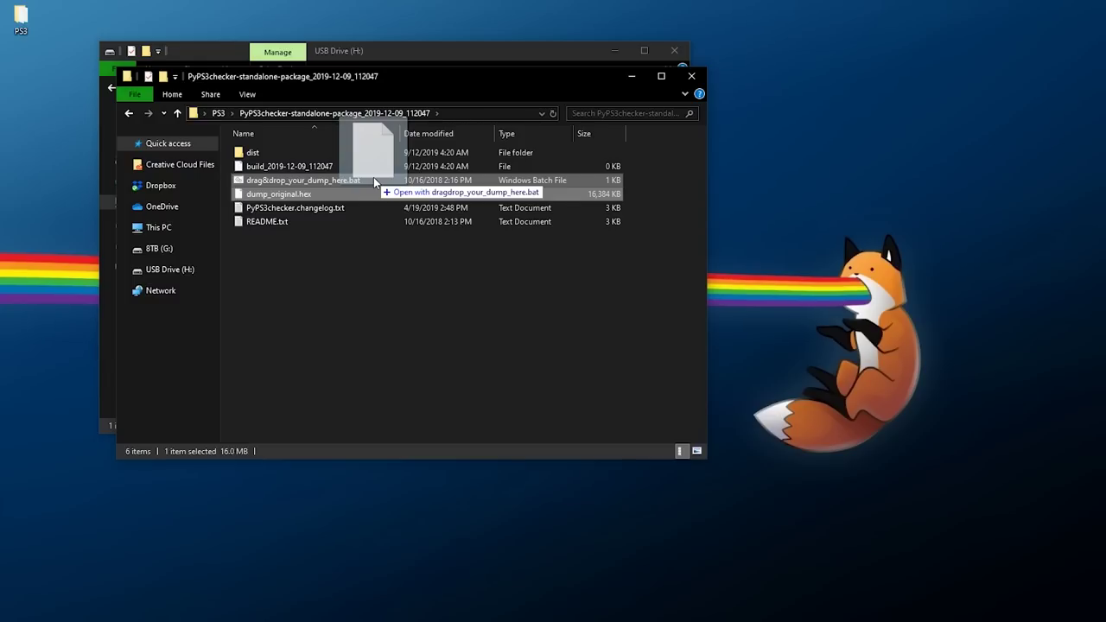
pyautogui.moveTo(373, 178); pyautogui.dragTo(374, 179)
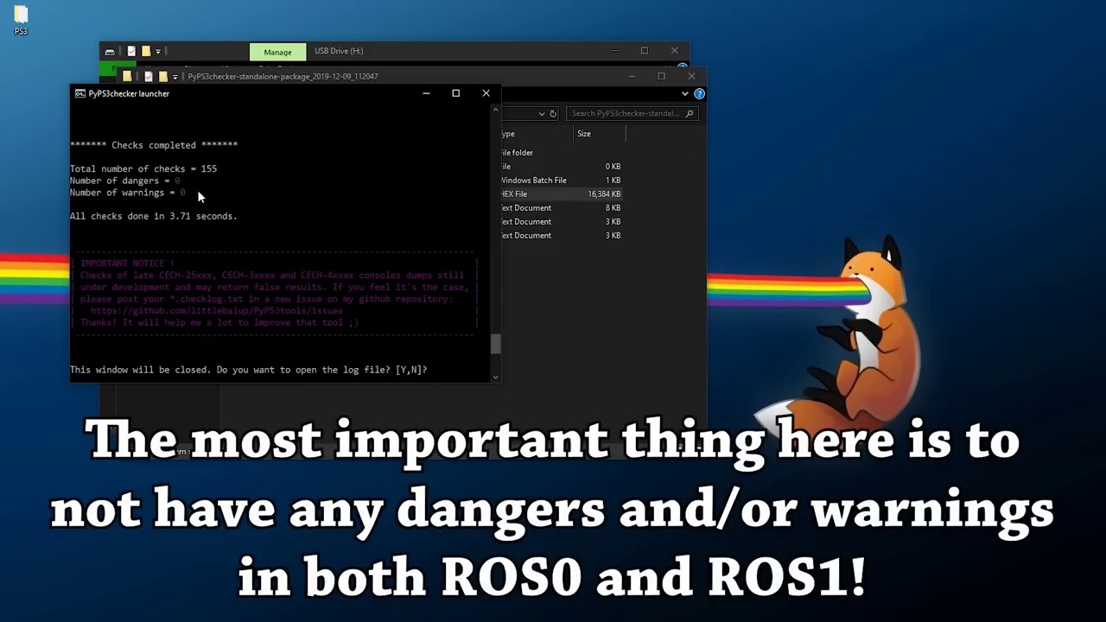
# Step: Review the PyPS3checker output for dangers and warnings, including the ROS0 and ROS1 entries
pyautogui.scroll(15, 200, 138)
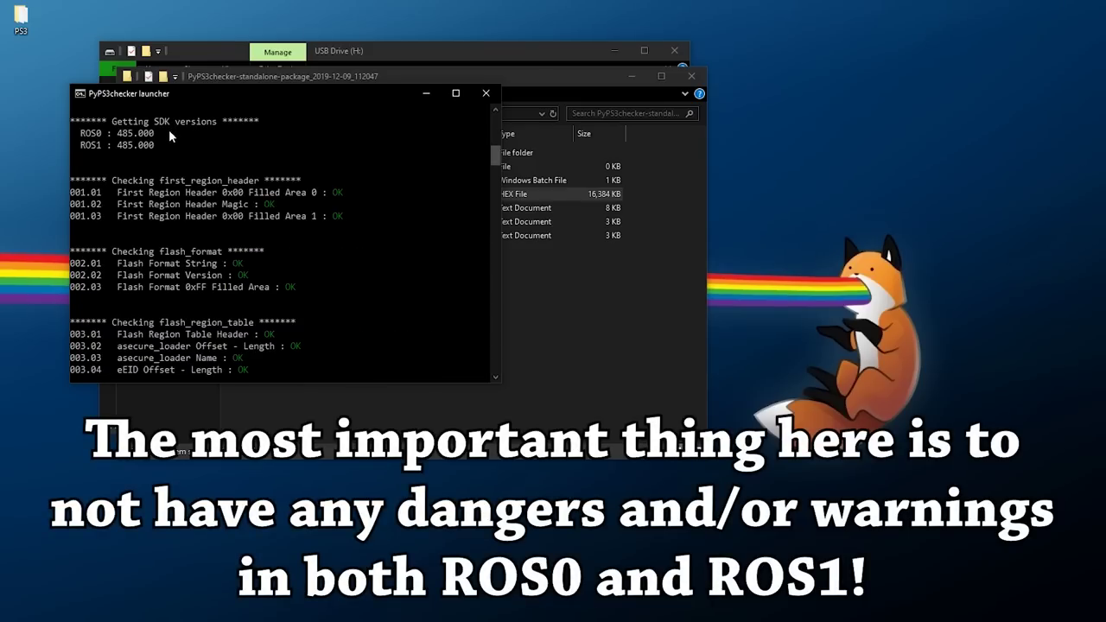
pyautogui.moveTo(498, 163); pyautogui.dragTo(498, 180)
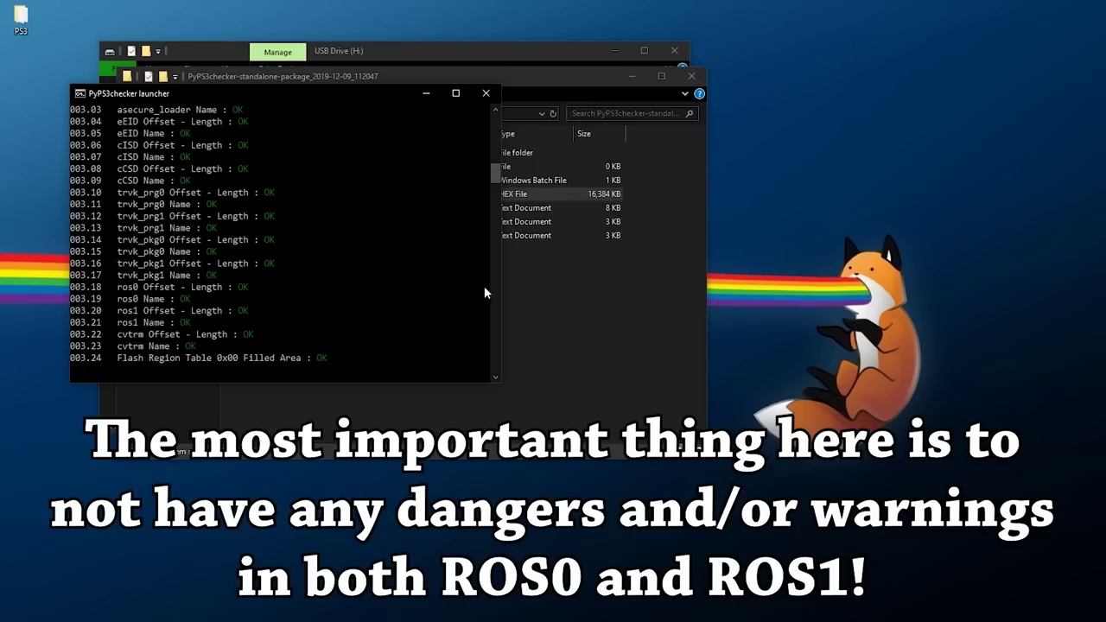
pyautogui.moveTo(497, 173); pyautogui.dragTo(498, 346)
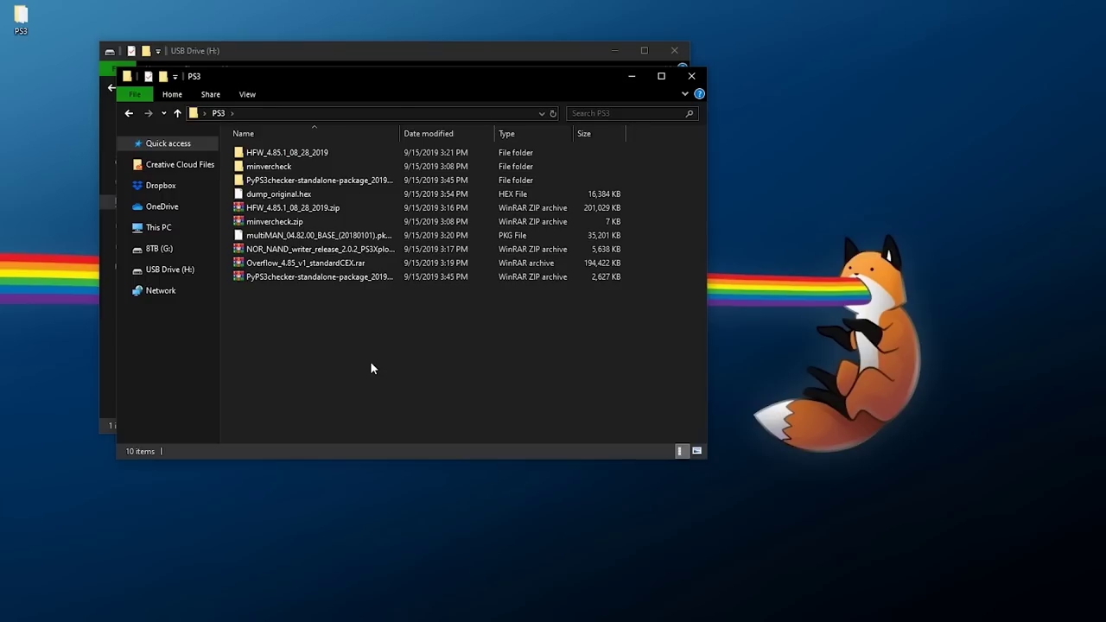
# Step: Extract the NOR_NAND_writer_release_2.0.2_PS3Xploit archive into its own folder inside the PS3 folder
pyautogui.click(342, 250)
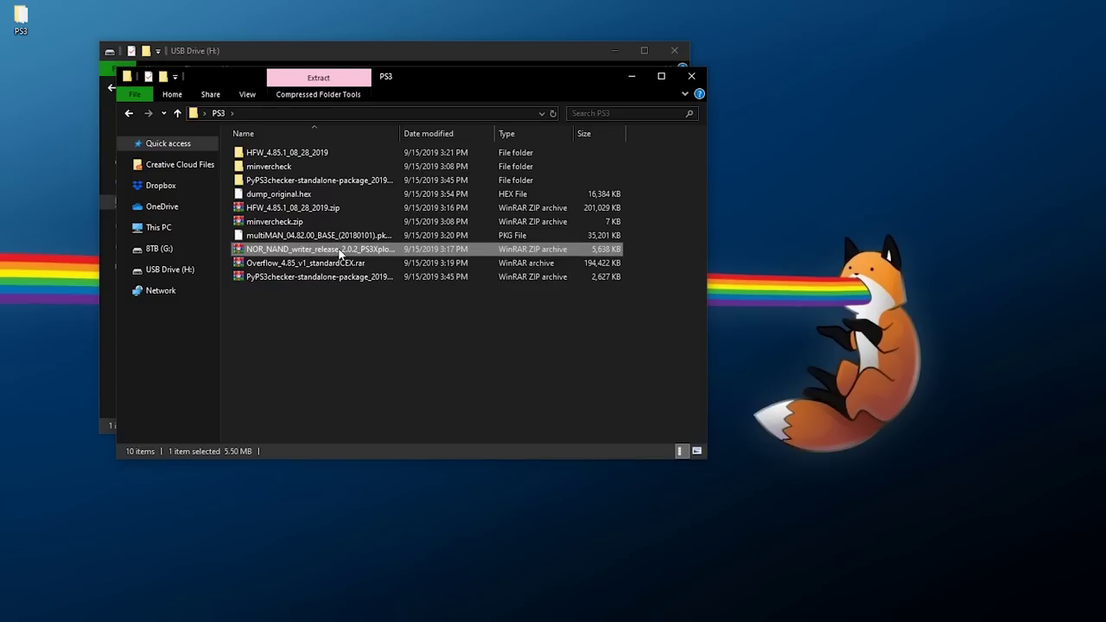
pyautogui.rightClick(341, 250)
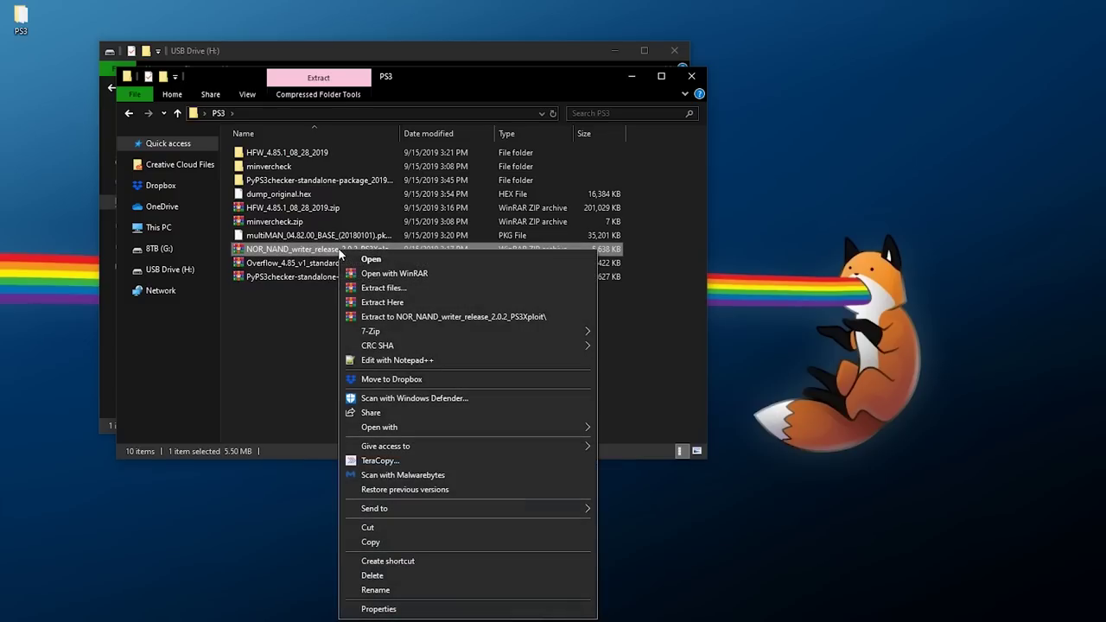
pyautogui.click(363, 316)
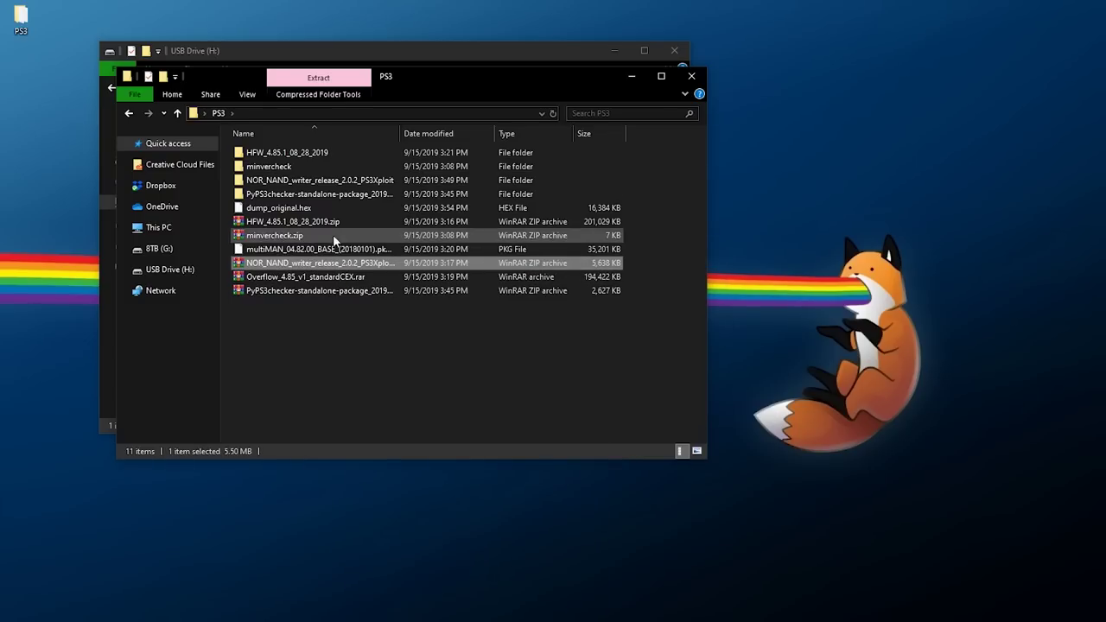
# Step: Copy flash_485.hex from the extracted NOR_NAND_writer_release_2.0.2_PS3Xploit folder to the root of USB Drive (H:)
pyautogui.doubleClick(296, 181)
pyautogui.doubleClick(302, 152)
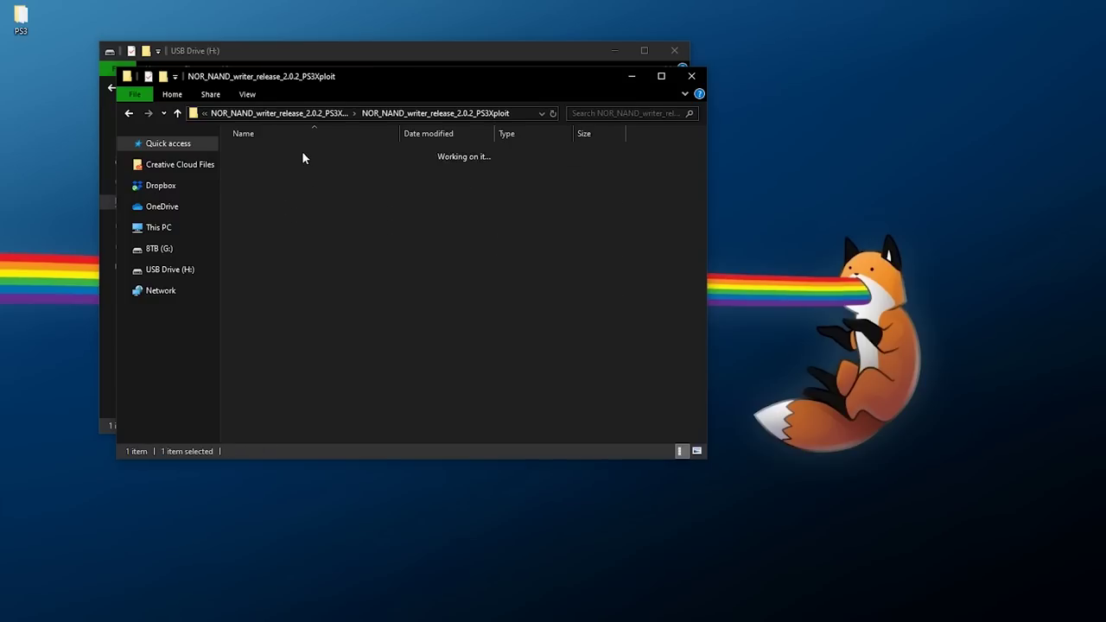
pyautogui.click(322, 153)
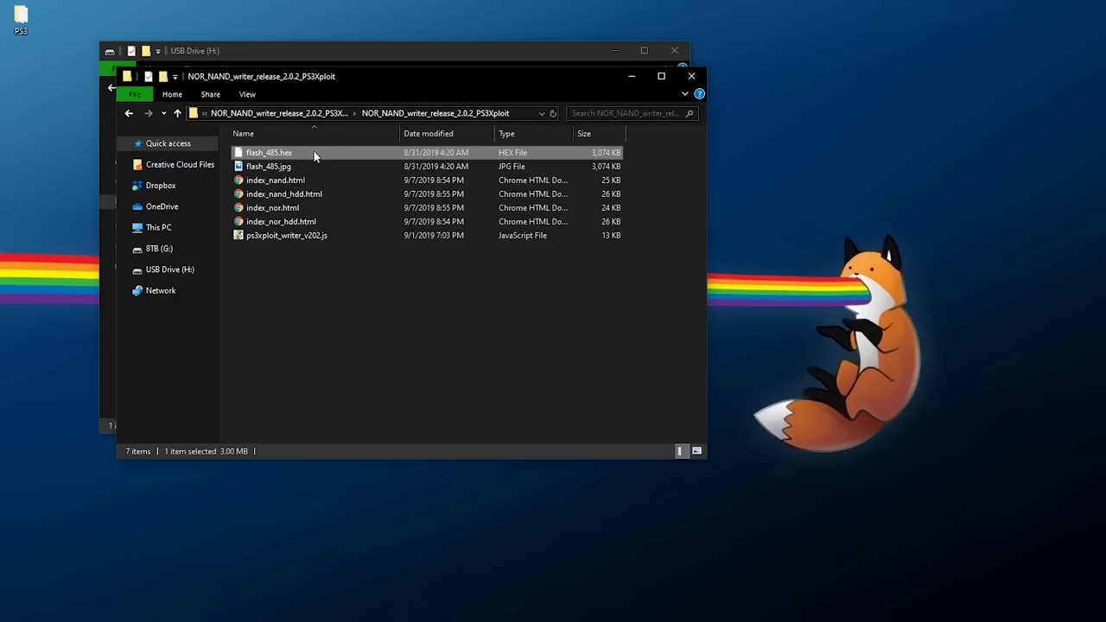
pyautogui.rightClick(305, 154)
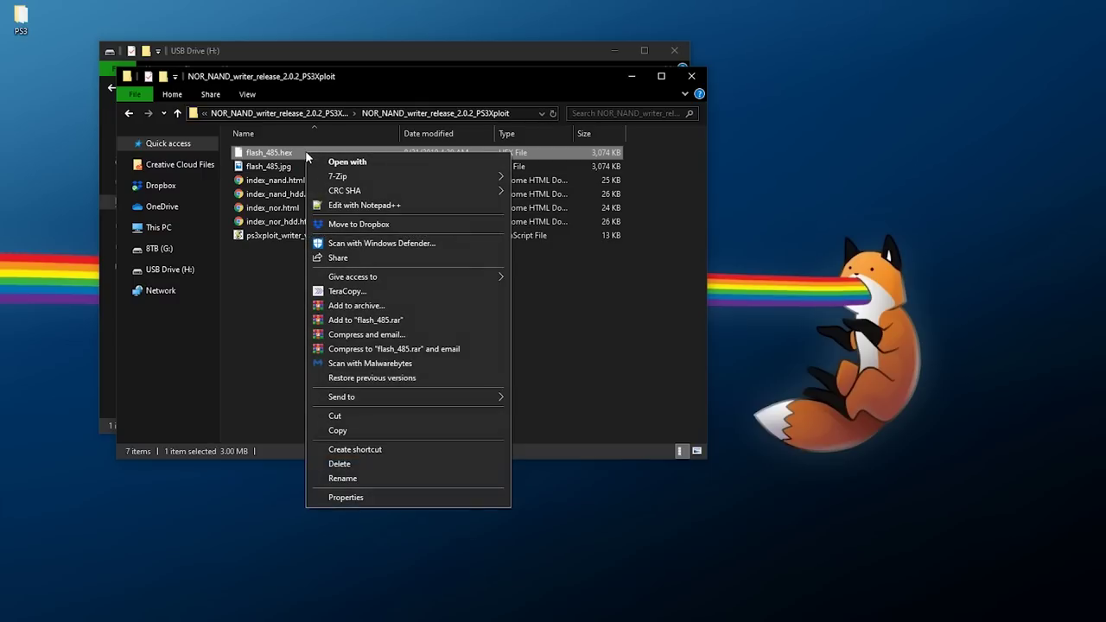
pyautogui.click(343, 430)
pyautogui.click(352, 48)
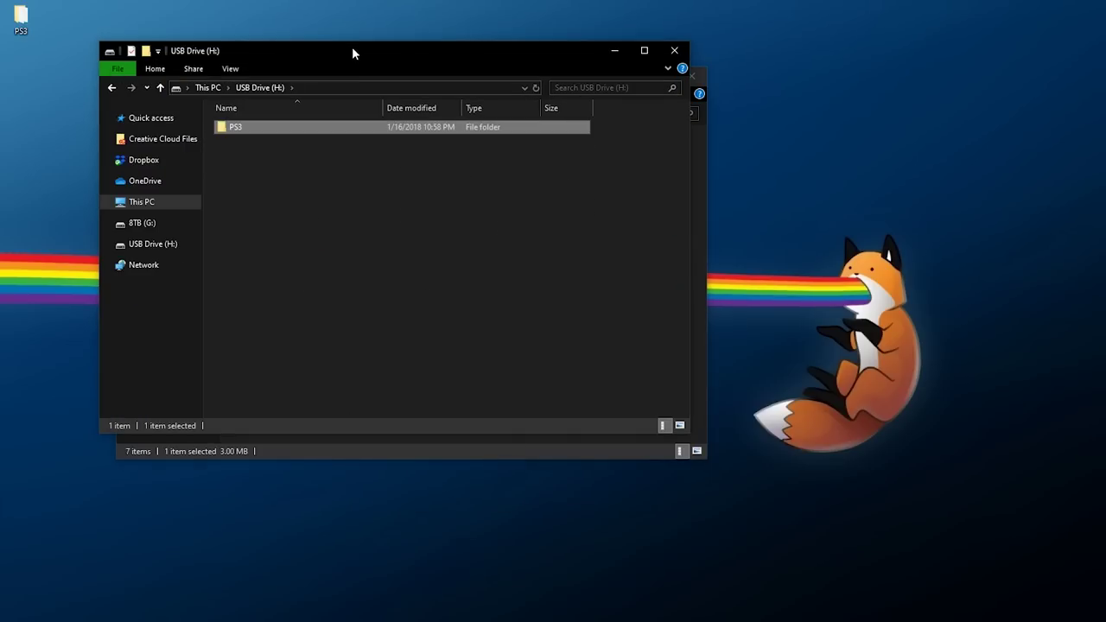
pyautogui.rightClick(273, 178)
pyautogui.click(316, 263)
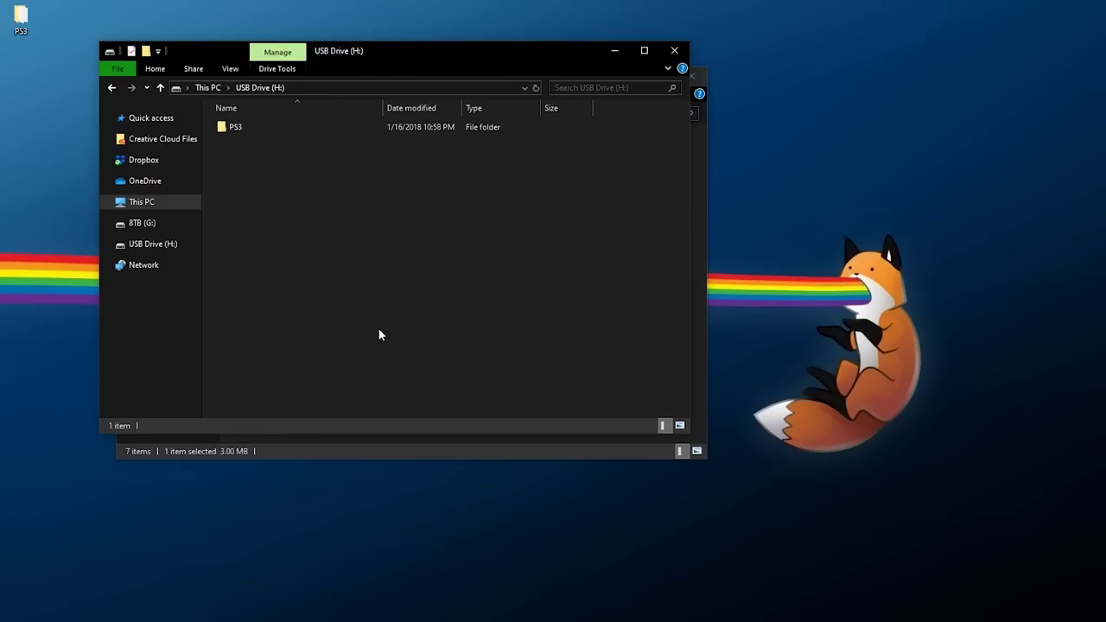
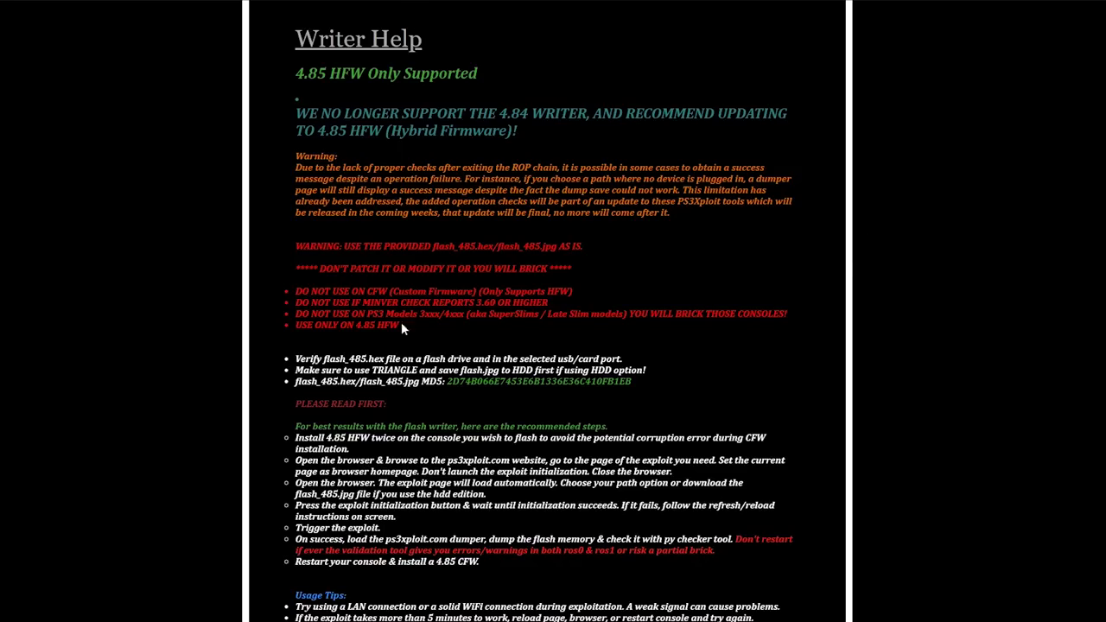
# Step: Copy the published MD5 for flash_485.hex/flash_485.jpg from the Writer Help page
pyautogui.moveTo(293, 381); pyautogui.dragTo(414, 384)
pyautogui.click(415, 384)
pyautogui.doubleClick(505, 381)
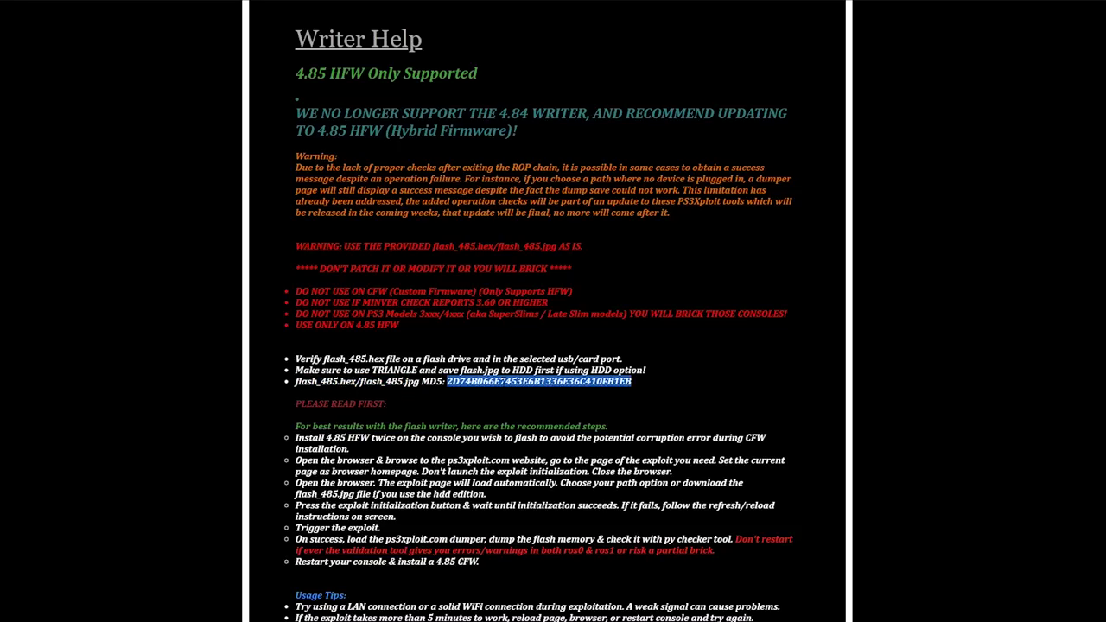
pyautogui.rightClick(506, 381)
pyautogui.click(536, 387)
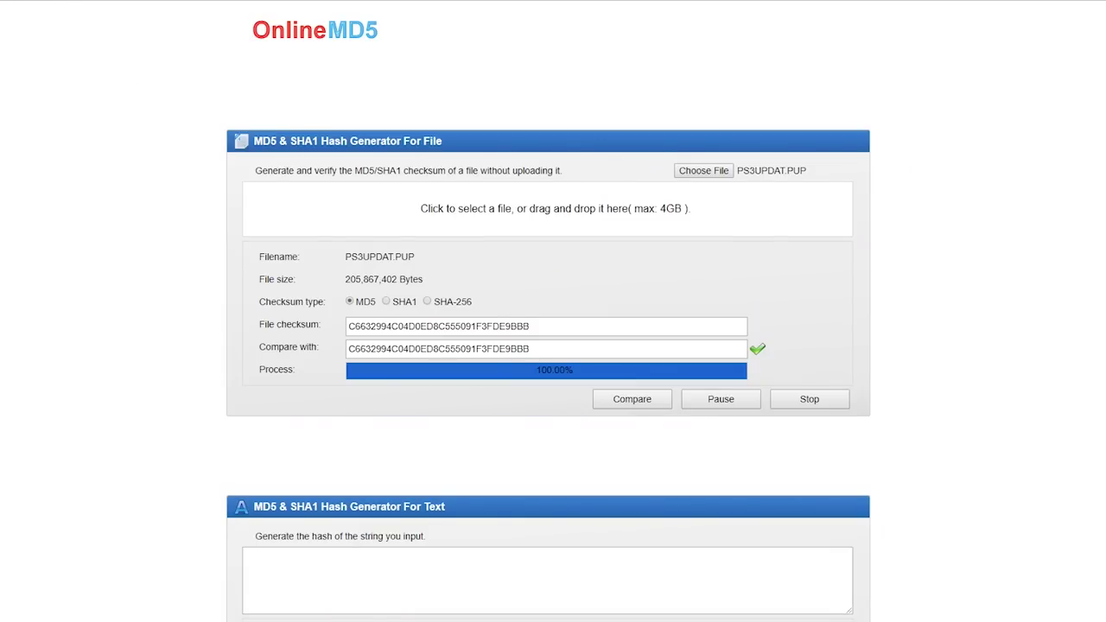
# Step: Reload OnlineMD5, load flash_485.hex from the USB drive, and compare its MD5 checksum with the copied one
pyautogui.press('F5')
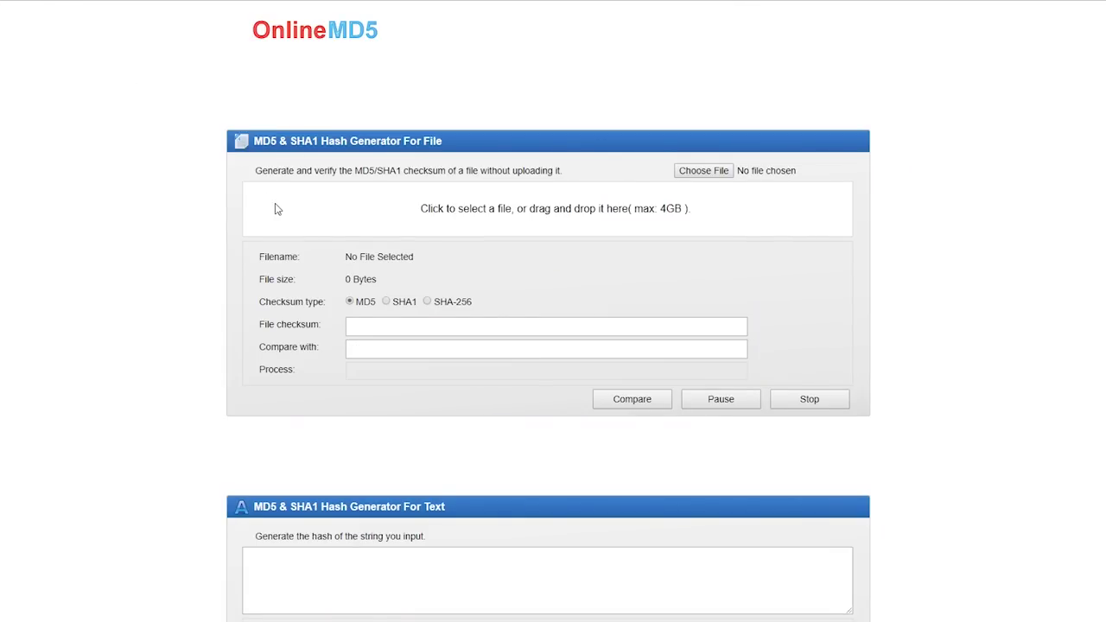
pyautogui.click(702, 171)
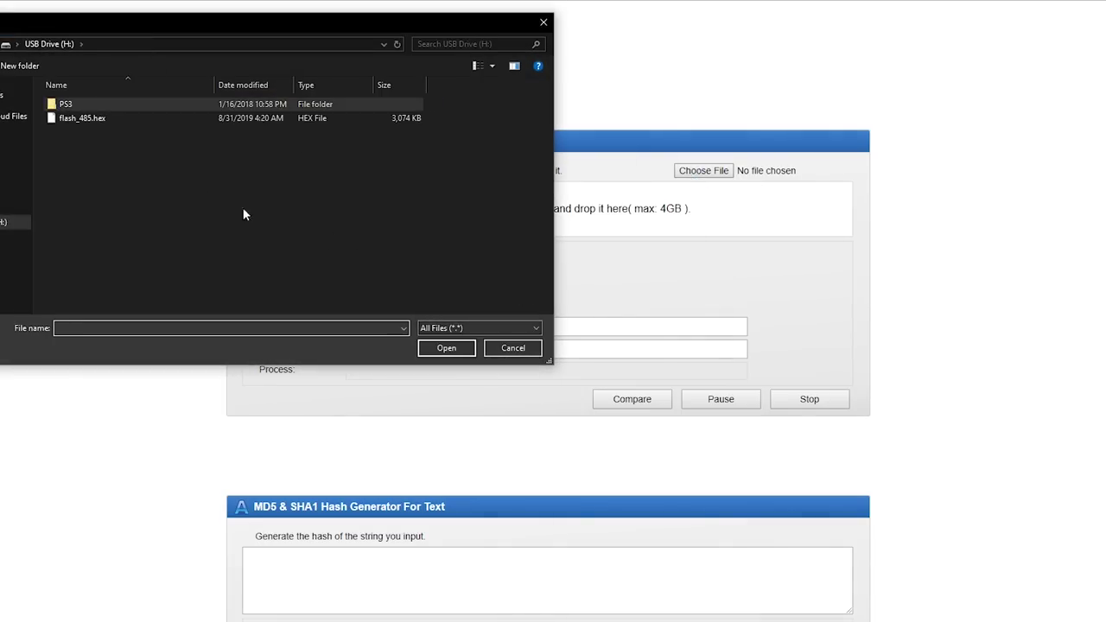
pyautogui.click(102, 121)
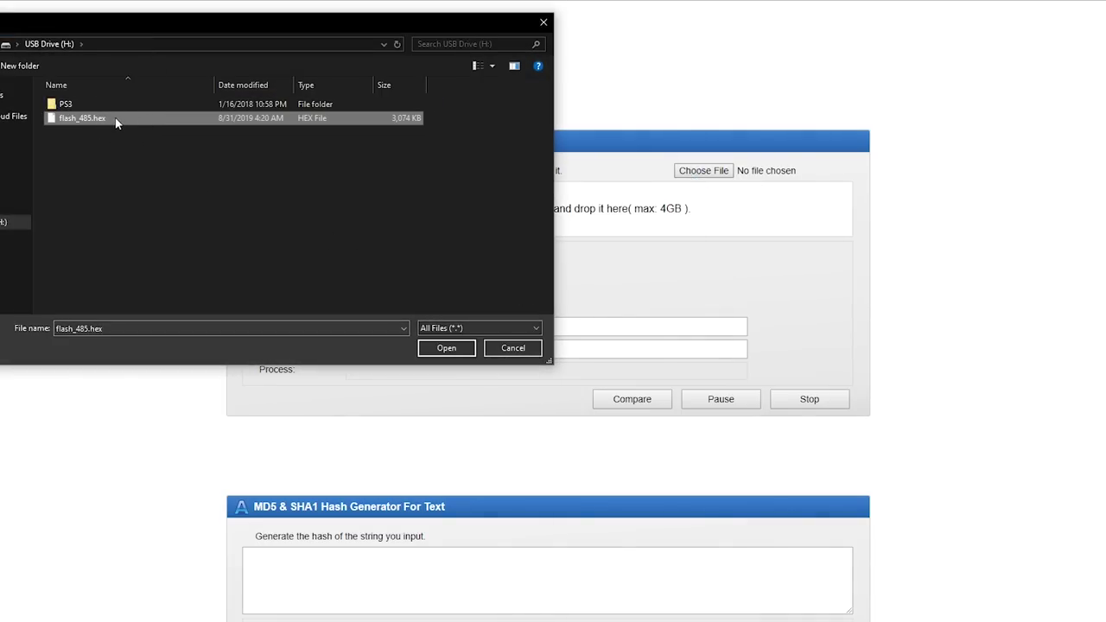
pyautogui.doubleClick(116, 123)
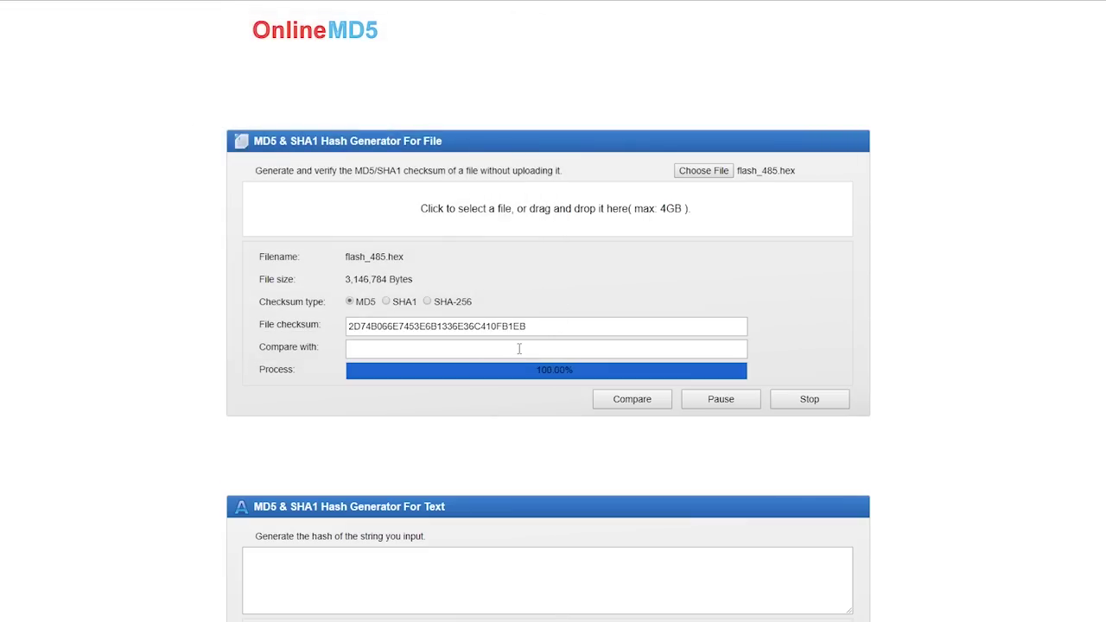
pyautogui.rightClick(424, 346)
pyautogui.click(470, 451)
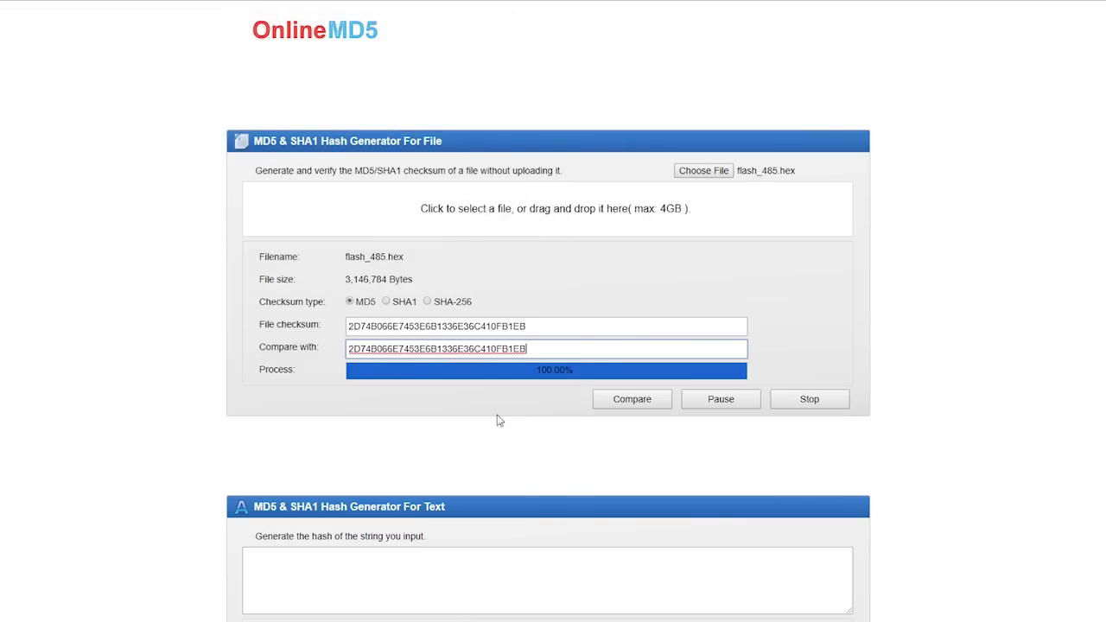
pyautogui.click(644, 403)
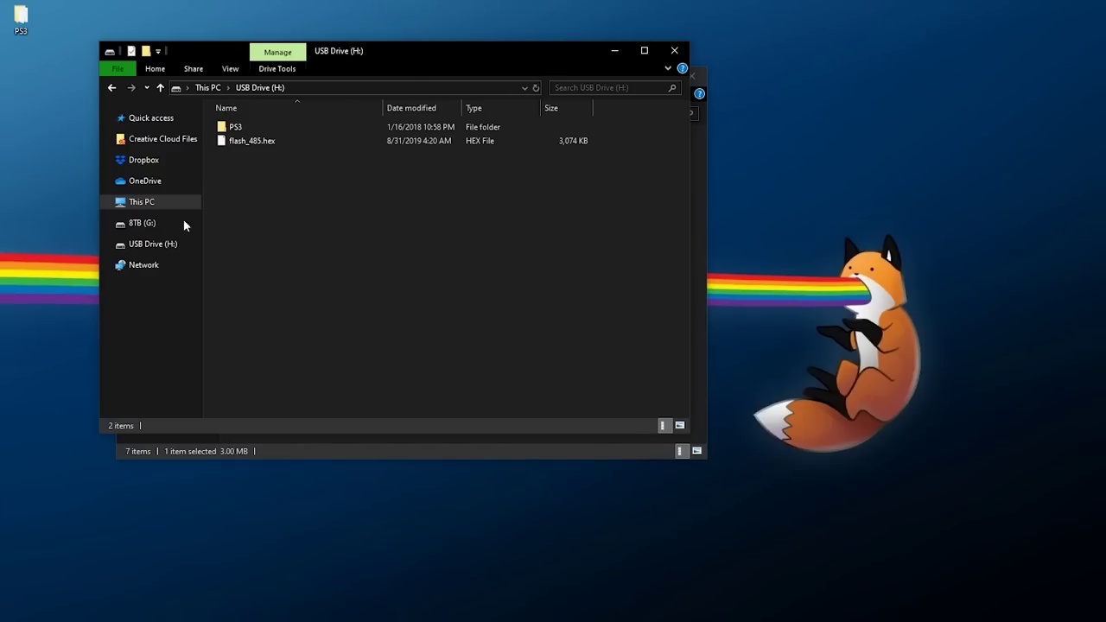
# Step: Eject USB Drive (H:) from the computer
pyautogui.click(138, 202)
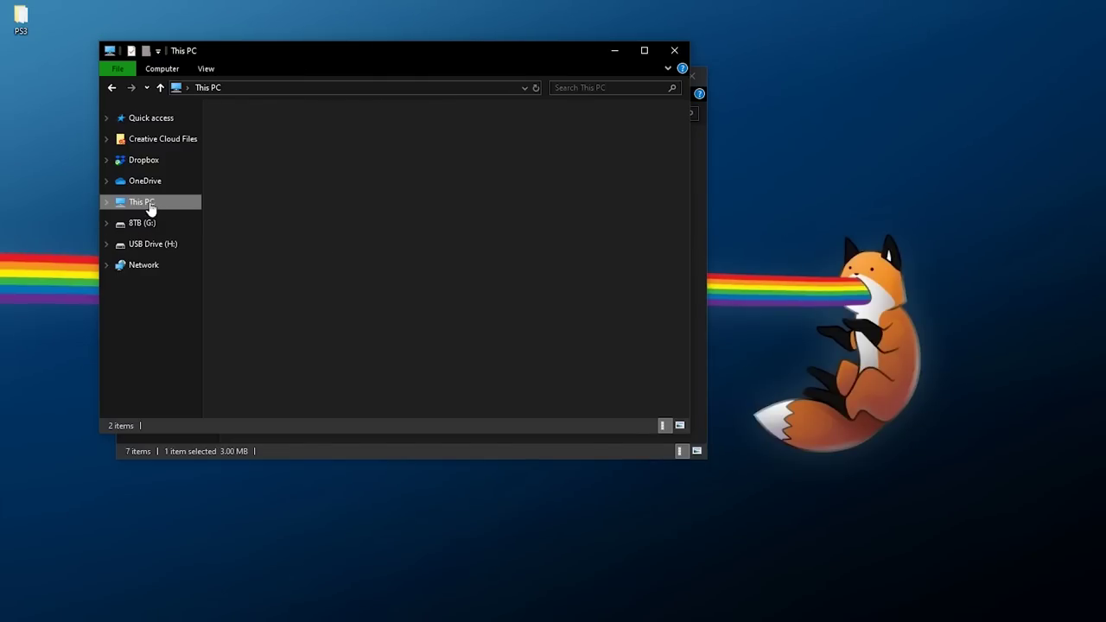
pyautogui.rightClick(447, 232)
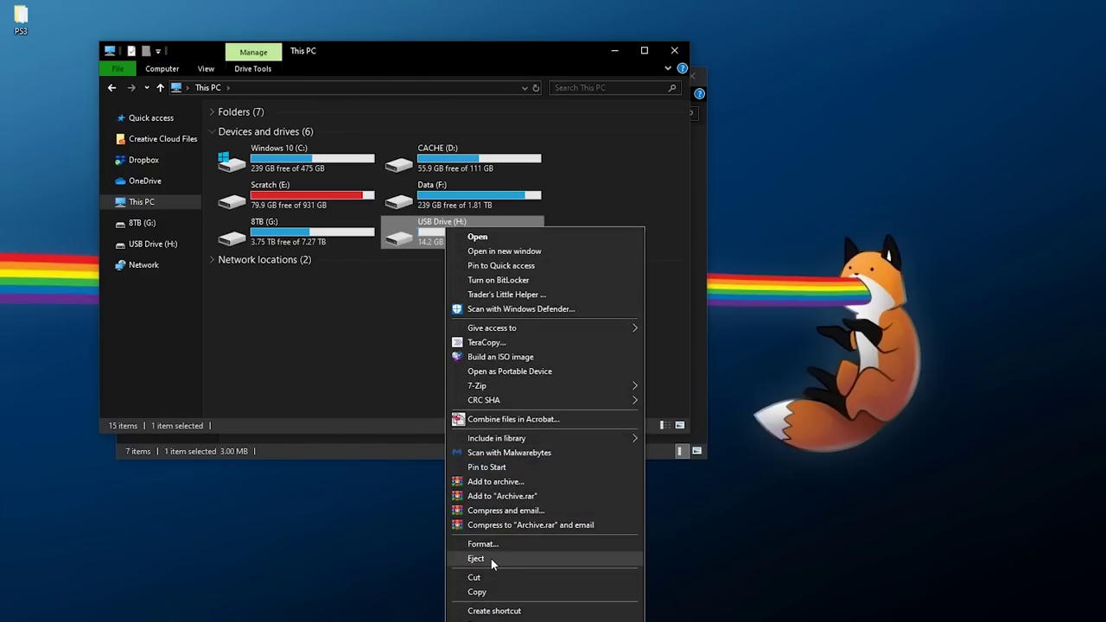
pyautogui.click(491, 558)
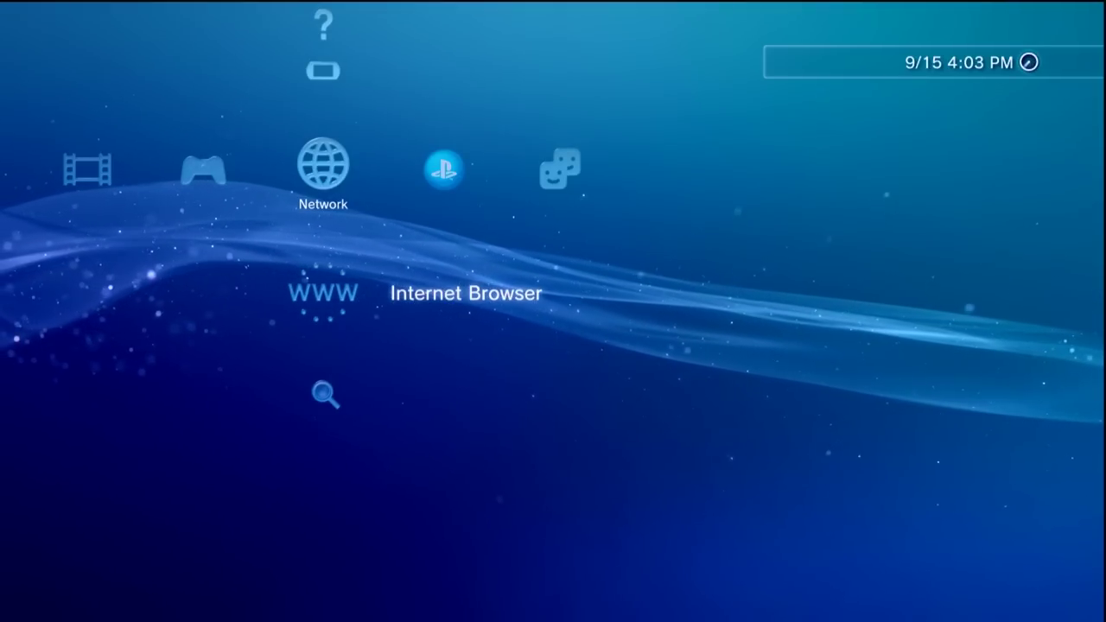
# Step: In the PS3 Internet Browser, patch the NOR flash memory from /dev_usb000/flash_485.hex with PS3 NOR Flasher v2.0.2, and close the browser
pyautogui.press('Return')
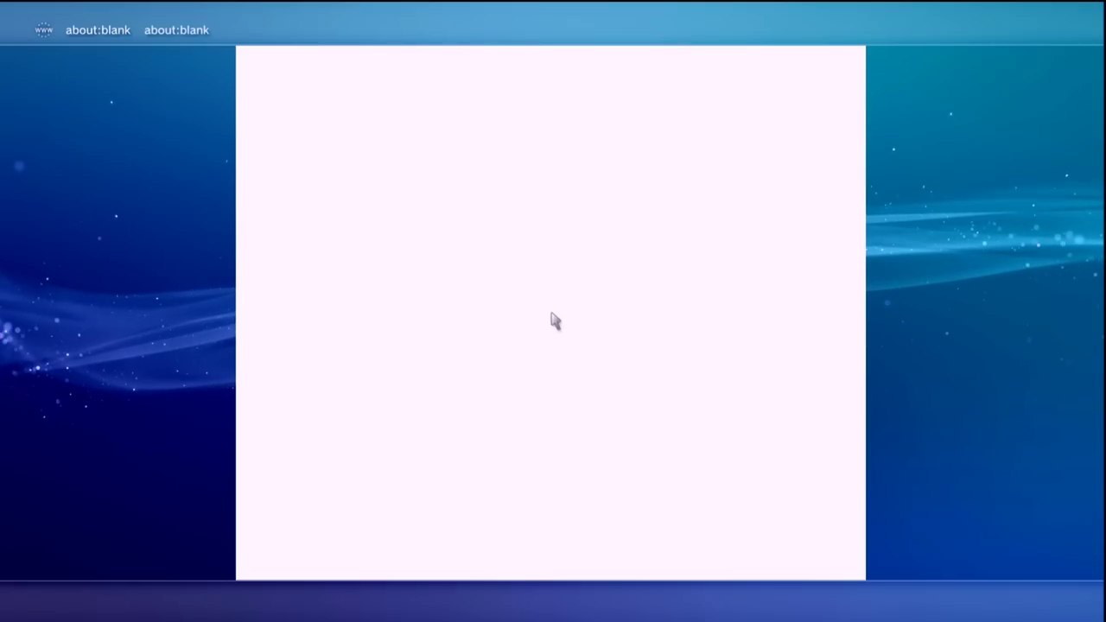
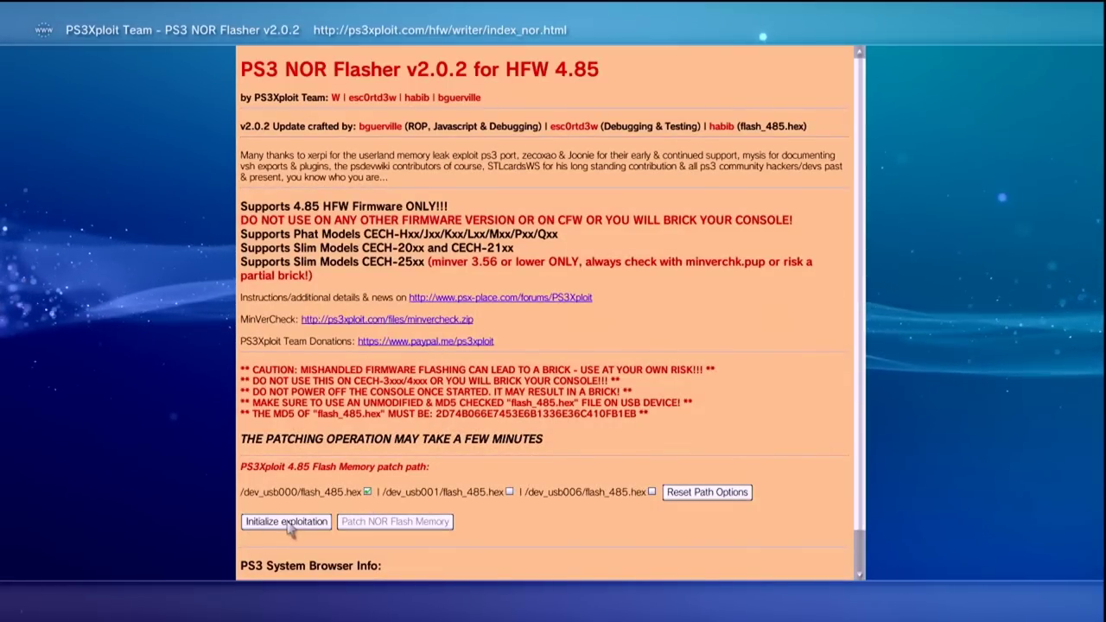
pyautogui.click(367, 493)
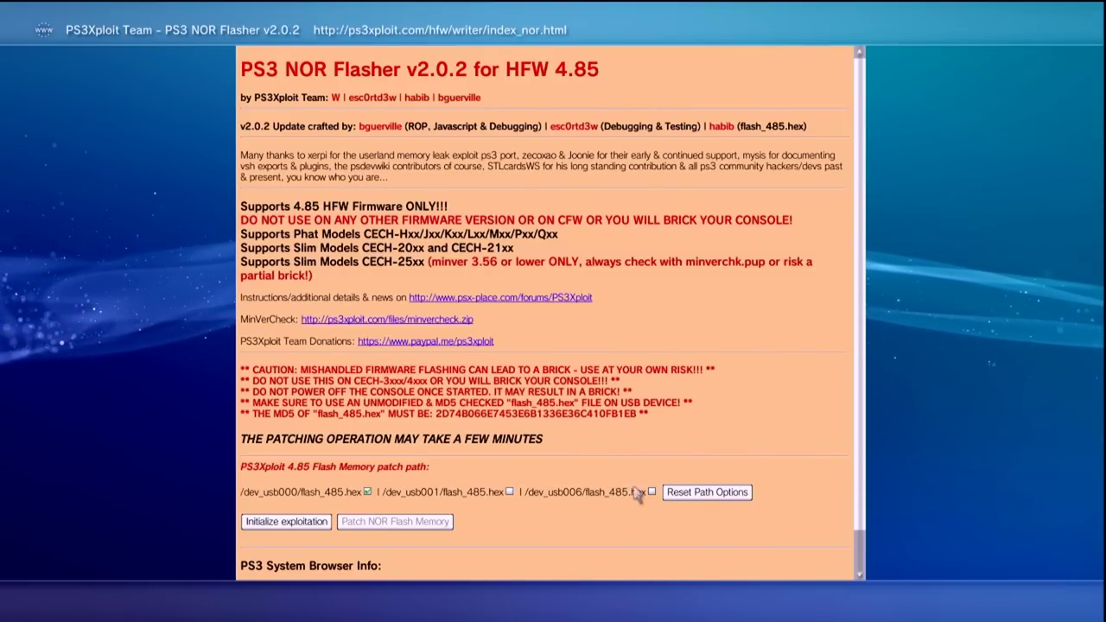
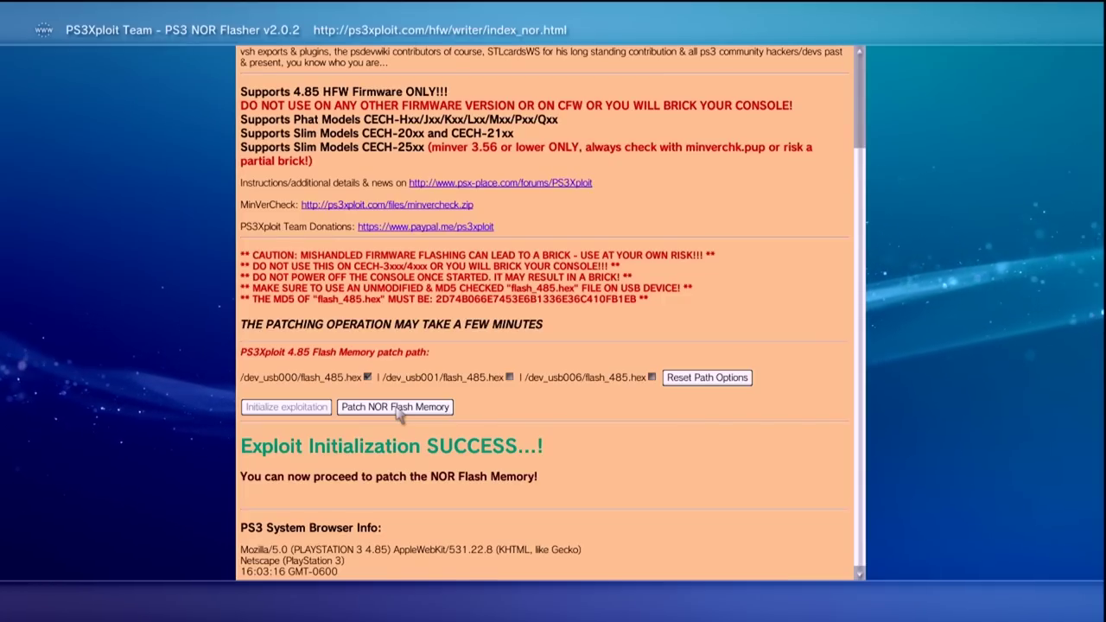
pyautogui.click(398, 413)
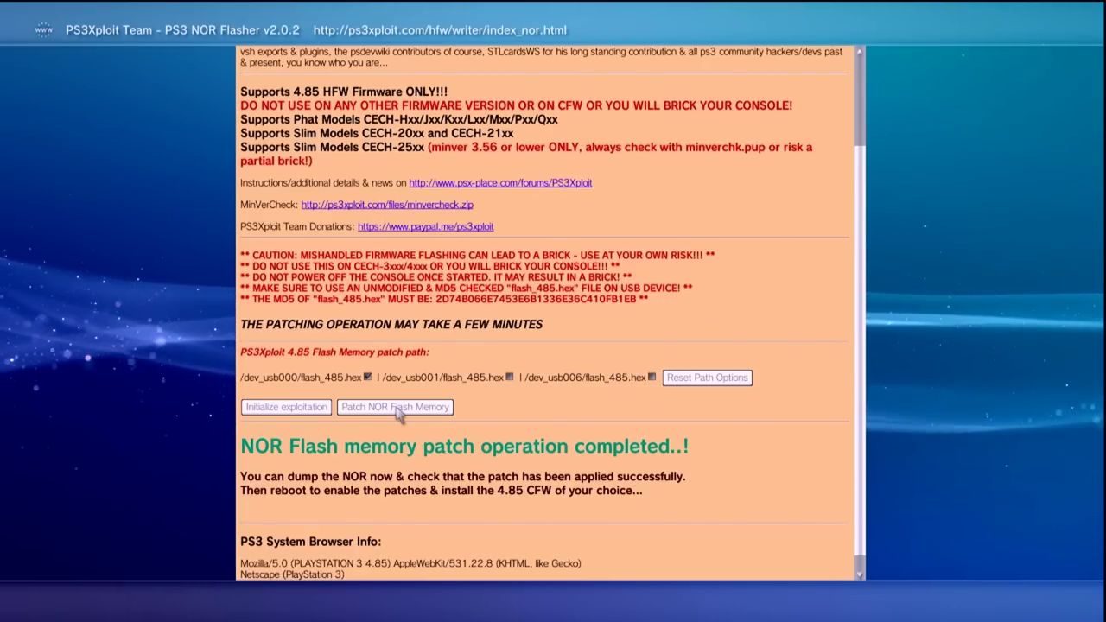
pyautogui.press('Escape')
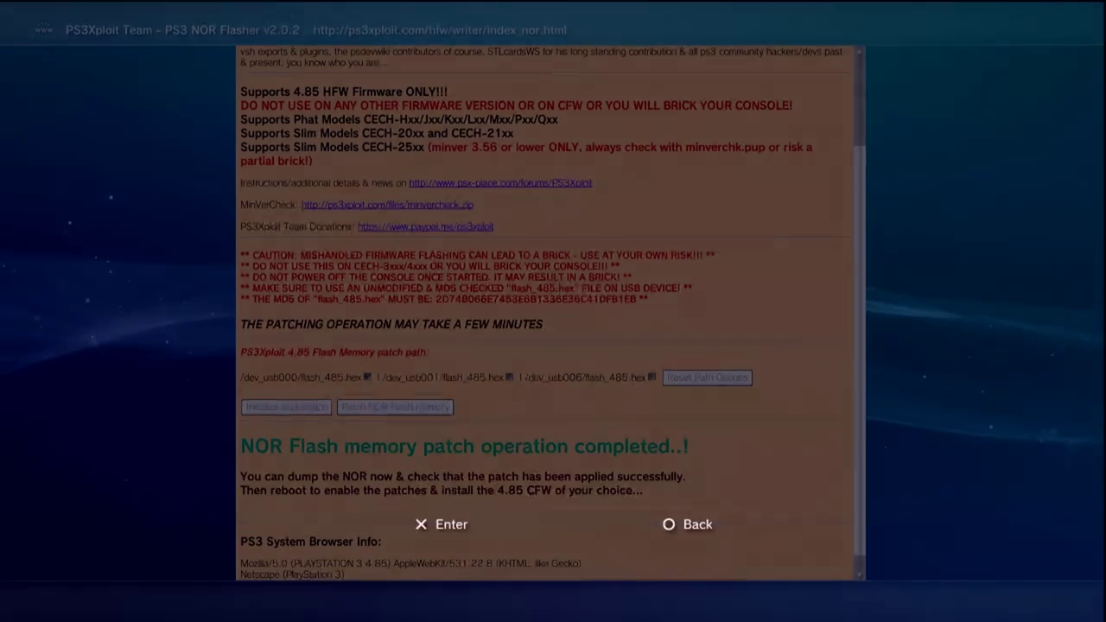
pyautogui.press('Return')
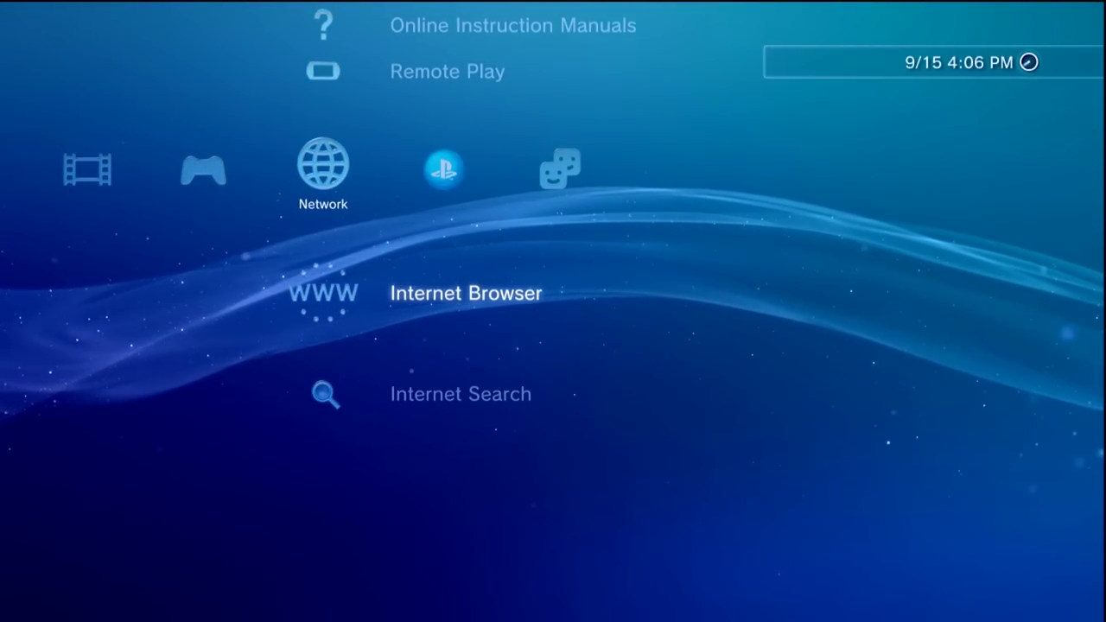
# Step: Reopen the PS3 browser, load the bookmarked PS3 NOR Flash Memory Dumper v2.0.2 page, and initialize the exploitation
pyautogui.press('Return')
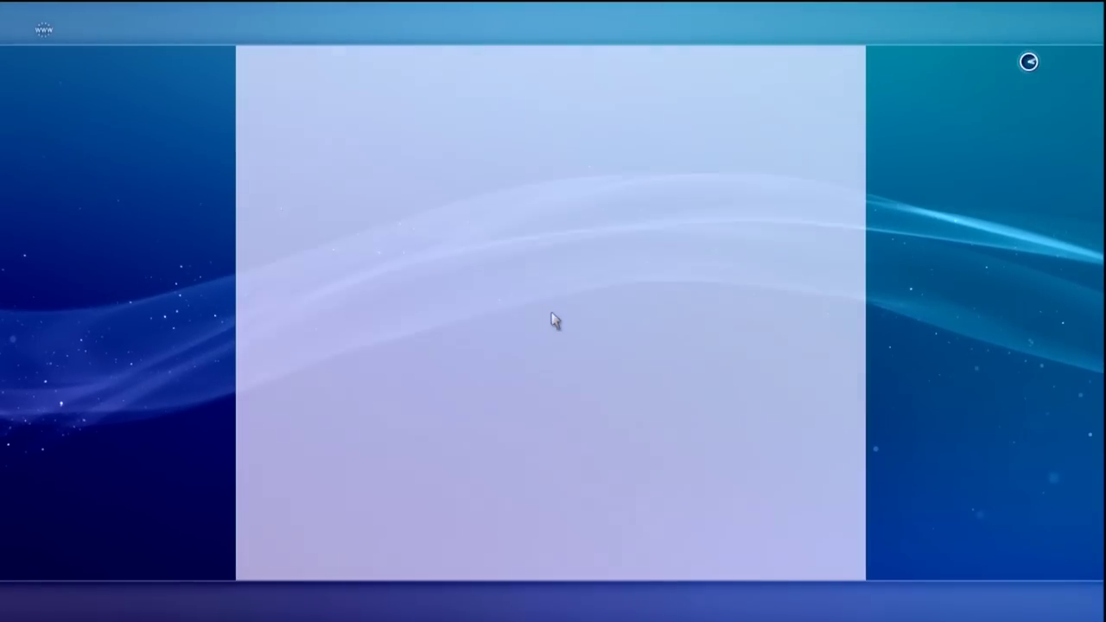
pyautogui.press('Return')
pyautogui.press('Down')
pyautogui.press('Down')
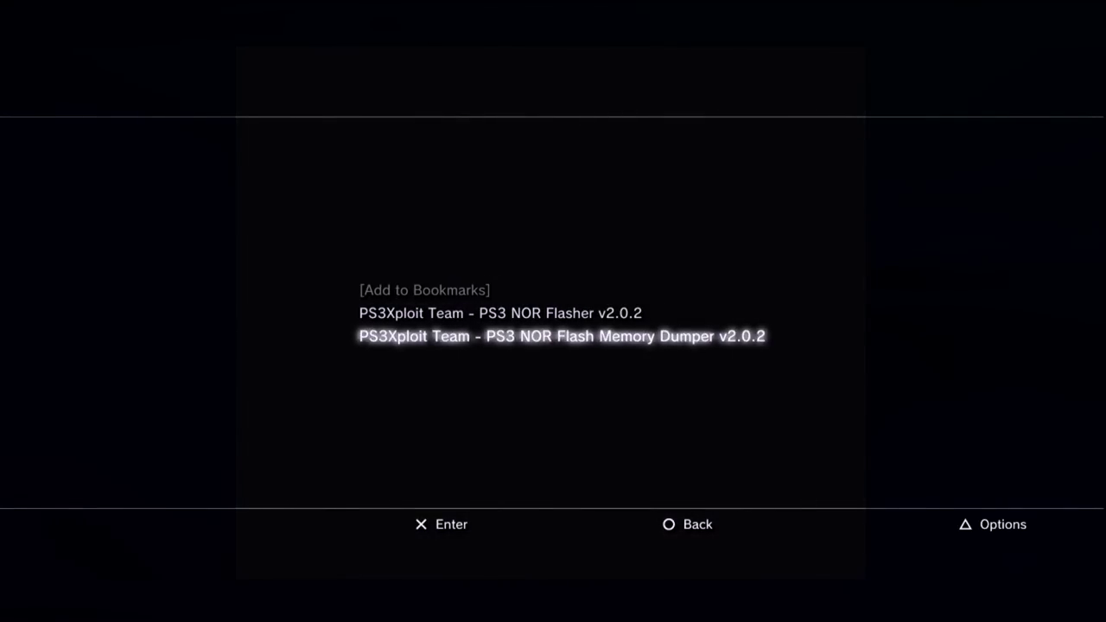
pyautogui.press('Return')
pyautogui.press('Return')
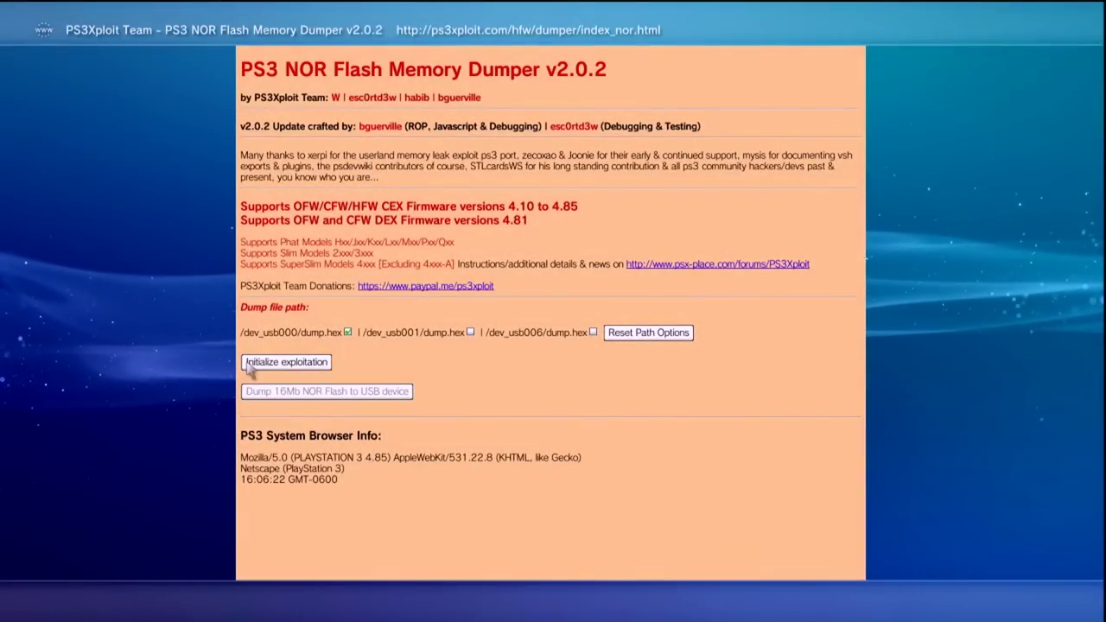
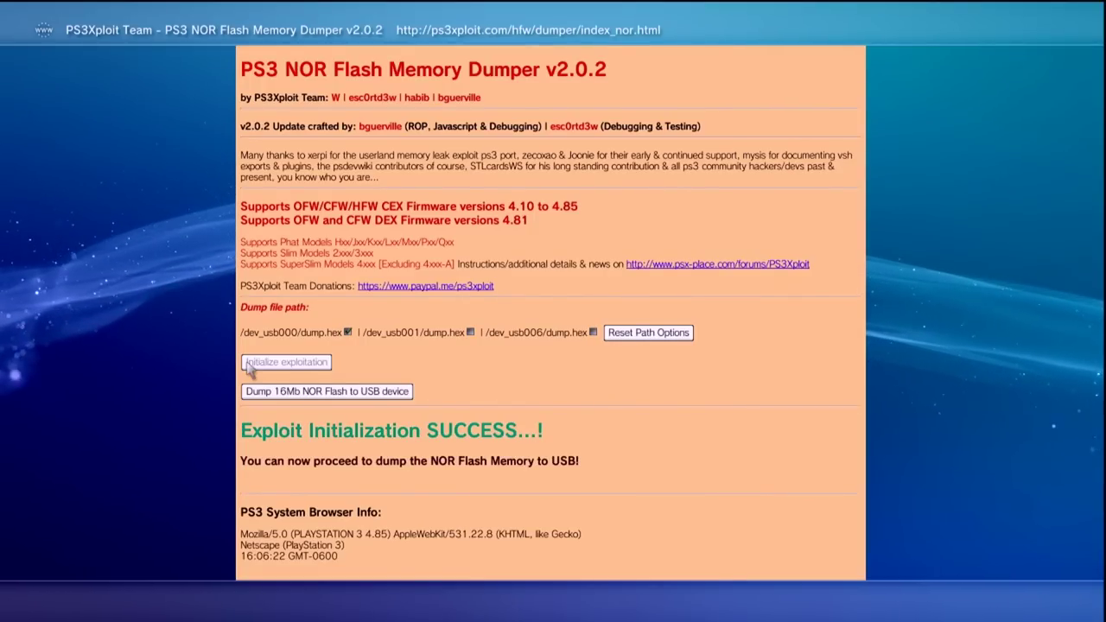
# Step: Dump the 16 MB NOR flash to /dev_usb000/dump.hex and close the PS3 browser
pyautogui.click(330, 393)
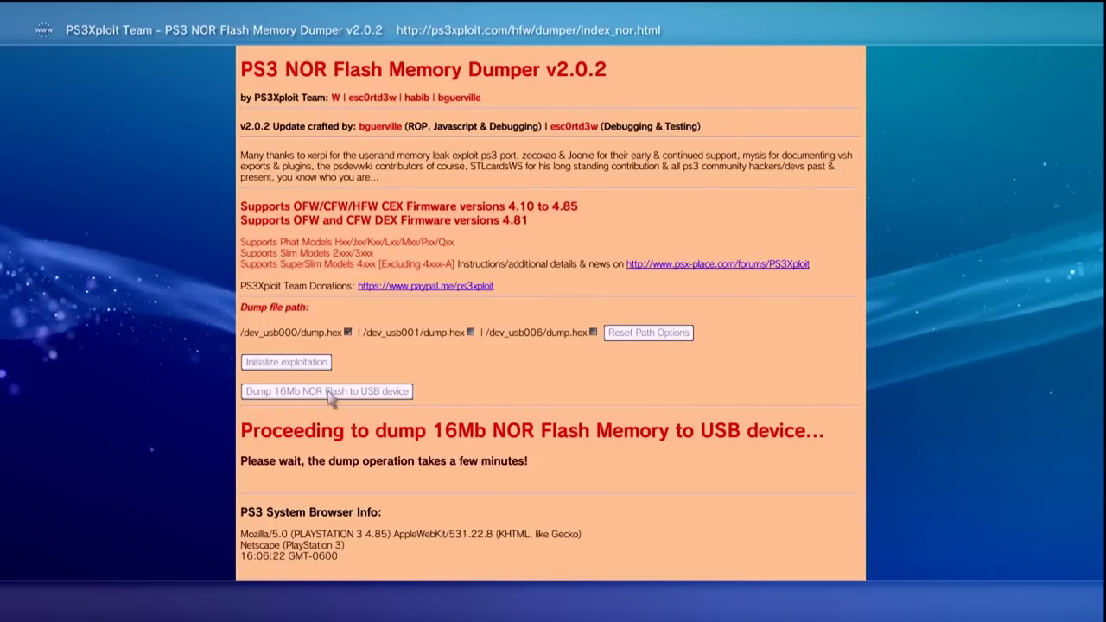
pyautogui.press('Escape')
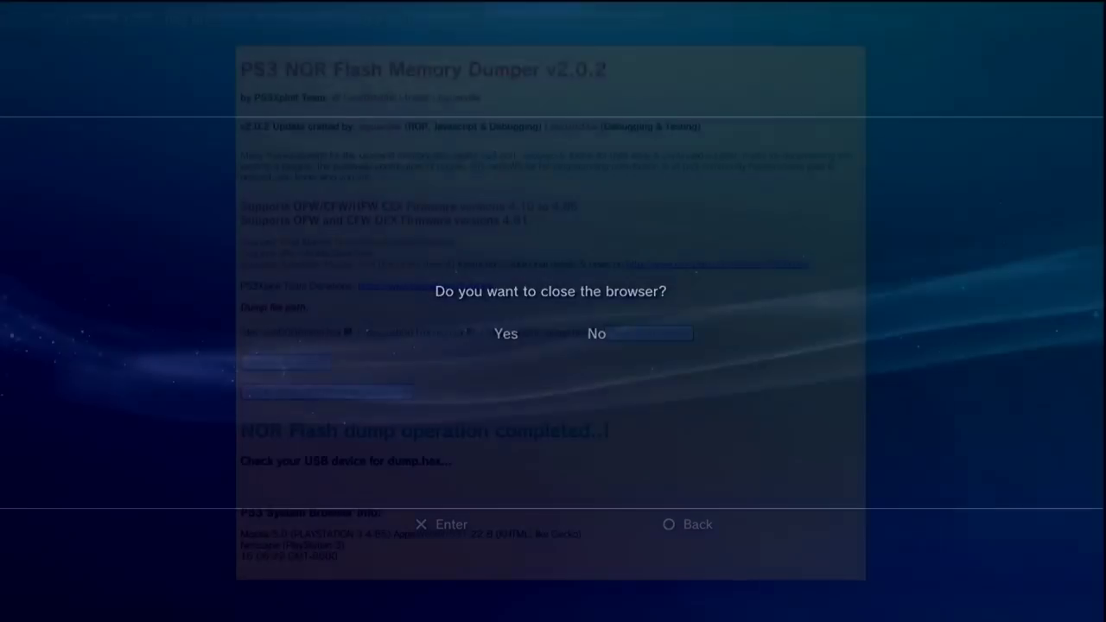
pyautogui.press('Return')
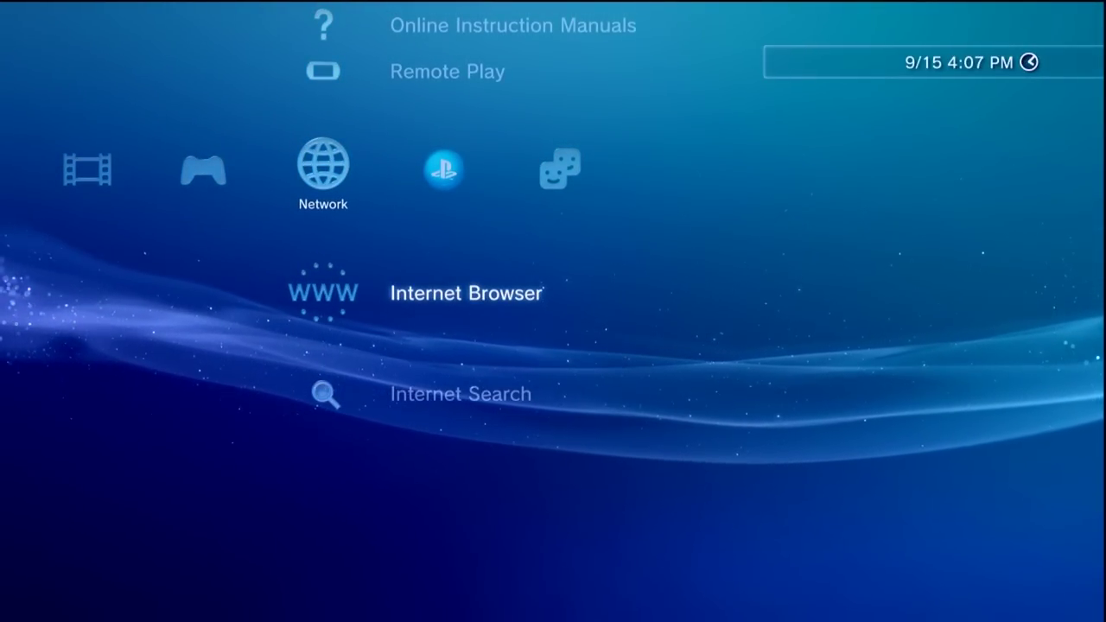
pyautogui.press('Return')
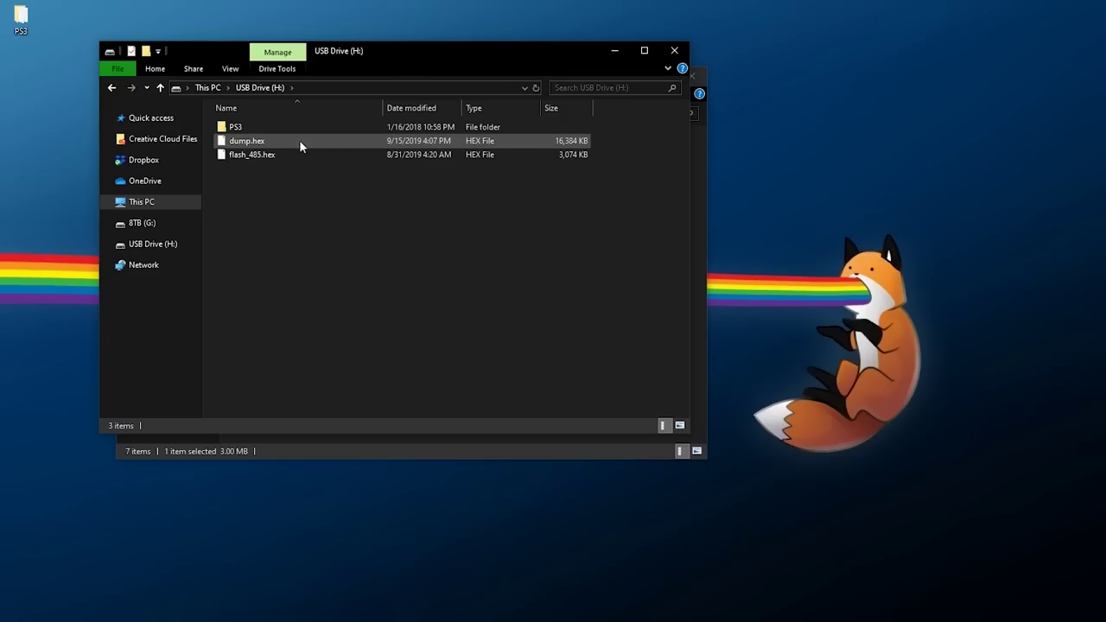
# Step: Switch to File Explorer on the computer and permanently delete flash_485.hex from USB Drive (H:)
pyautogui.click(273, 157)
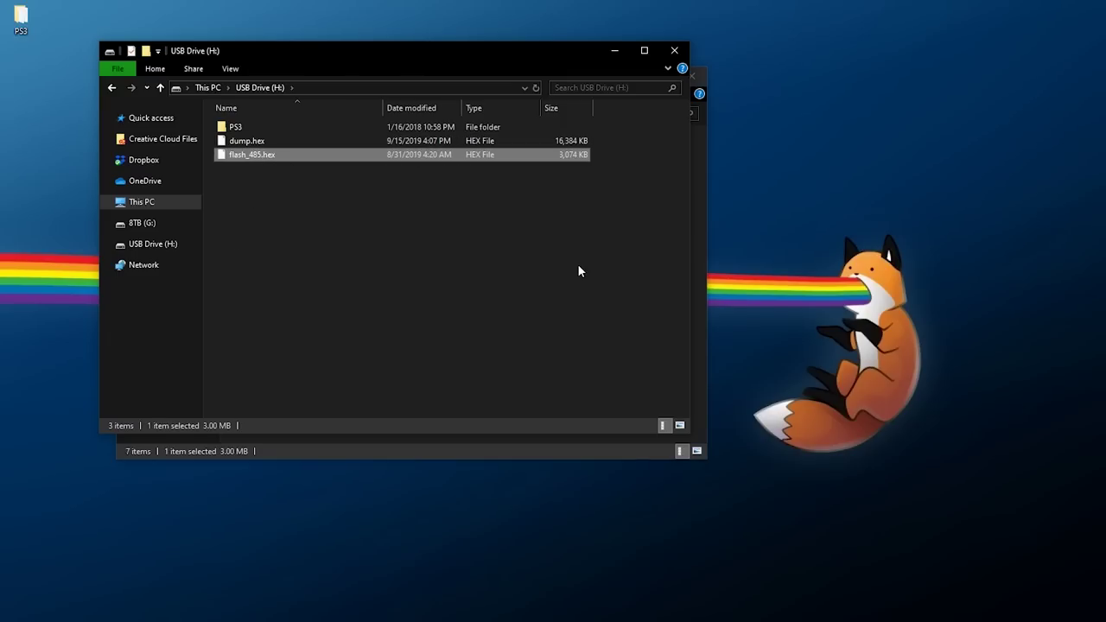
pyautogui.hotkey('shift', 'Delete')
pyautogui.press('Return')
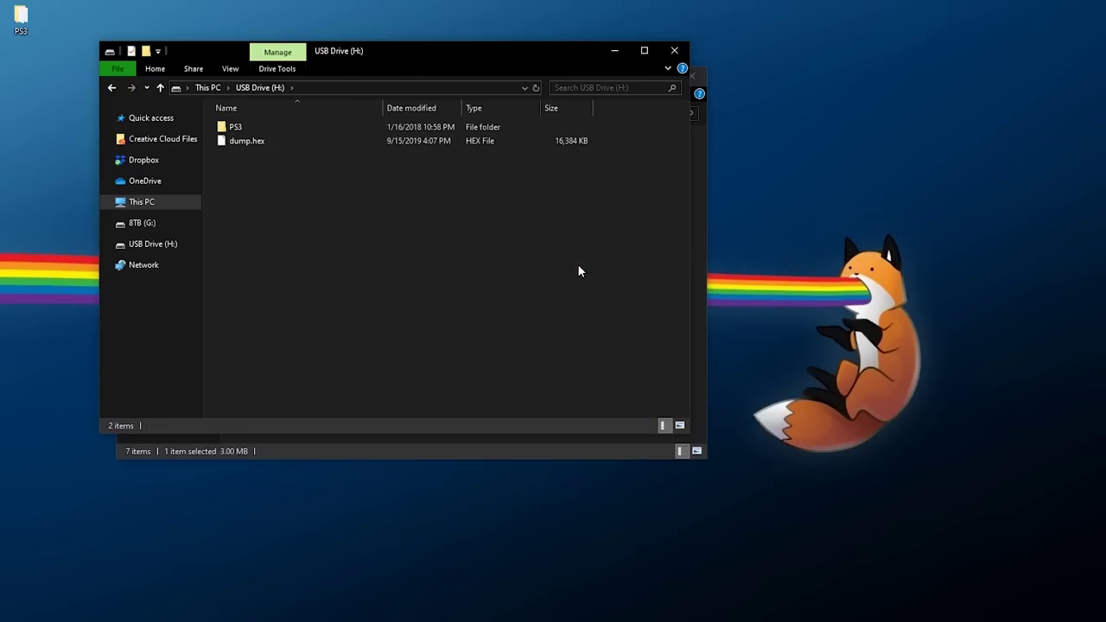
# Step: Rename dump.hex on USB Drive (H:) as dump_patched.hex
pyautogui.click(264, 146)
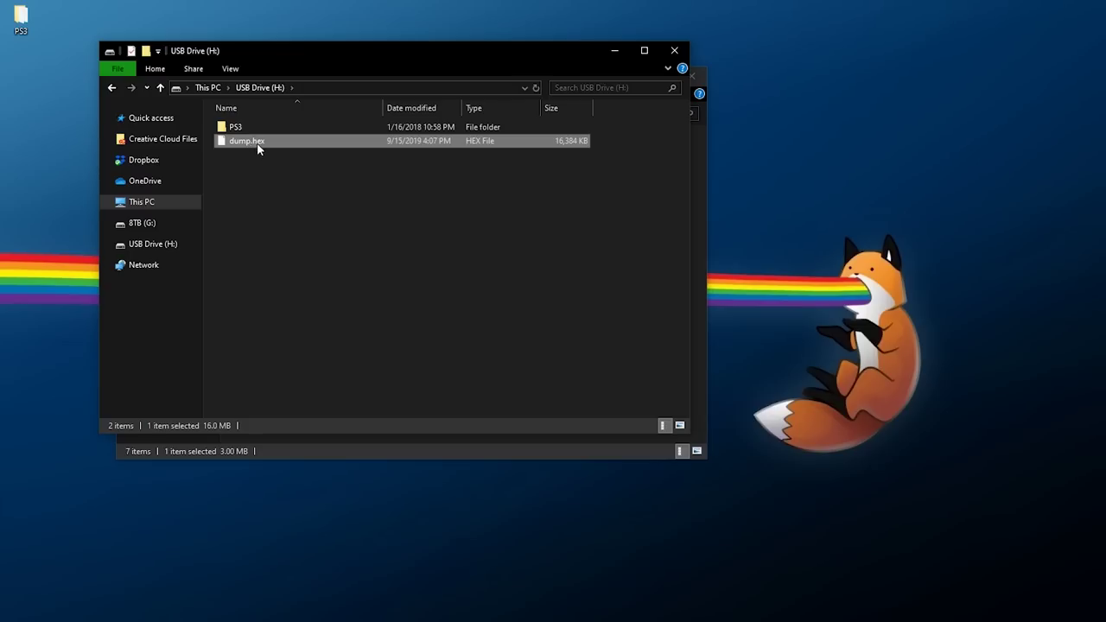
pyautogui.press('F2')
pyautogui.click(249, 145)
pyautogui.write('_p')
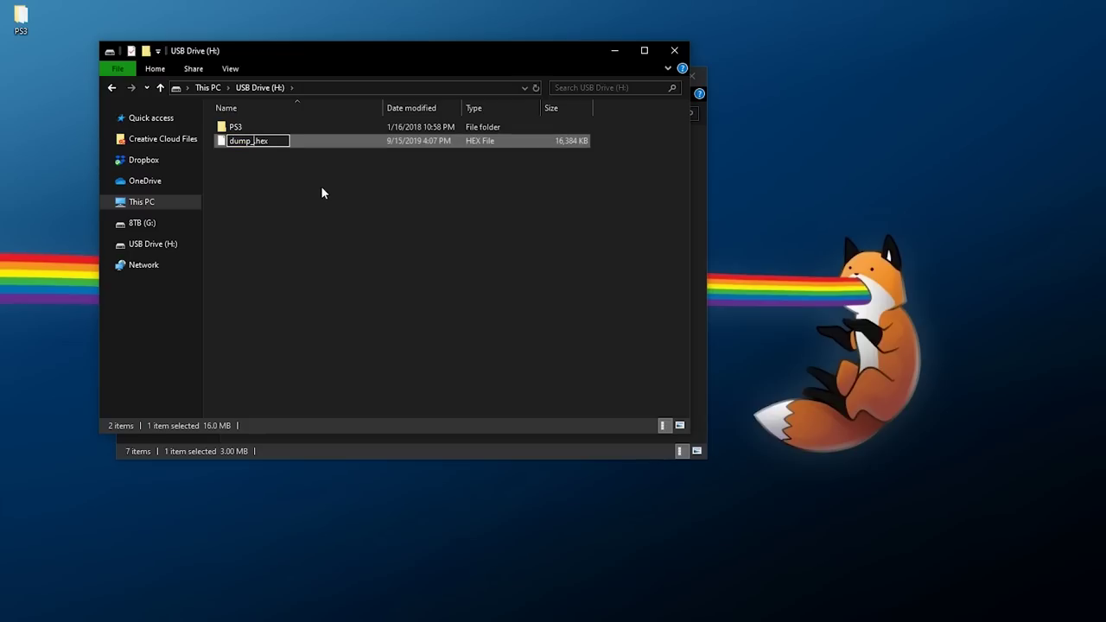
pyautogui.write('atched')
pyautogui.press('Return')
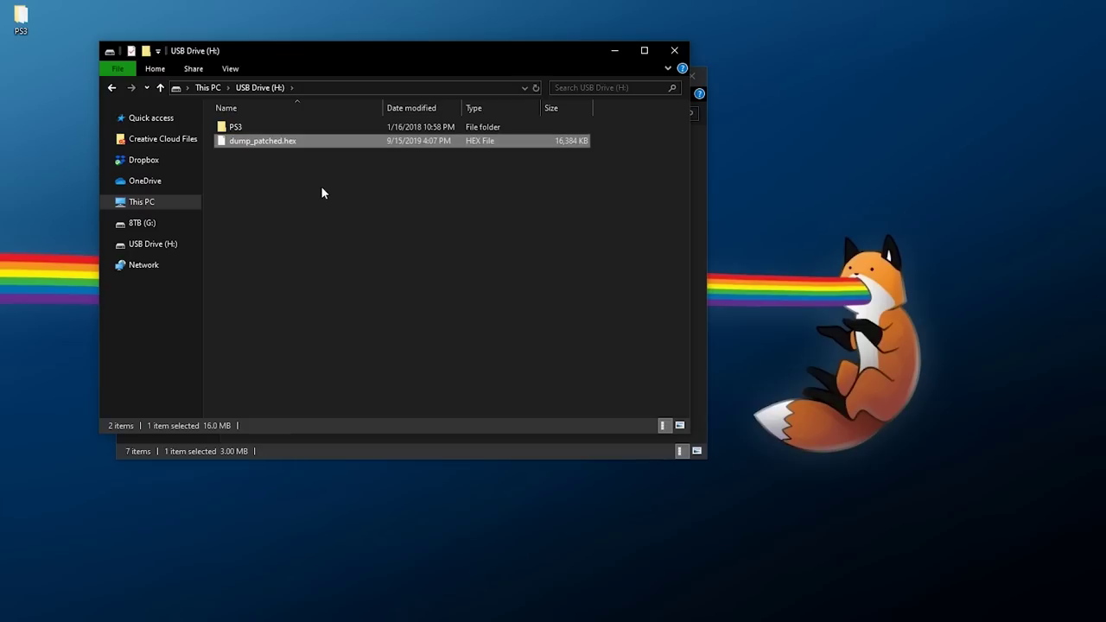
# Step: Move dump_patched.hex from the USB drive into the desktop PS3 folder
pyautogui.click(367, 446)
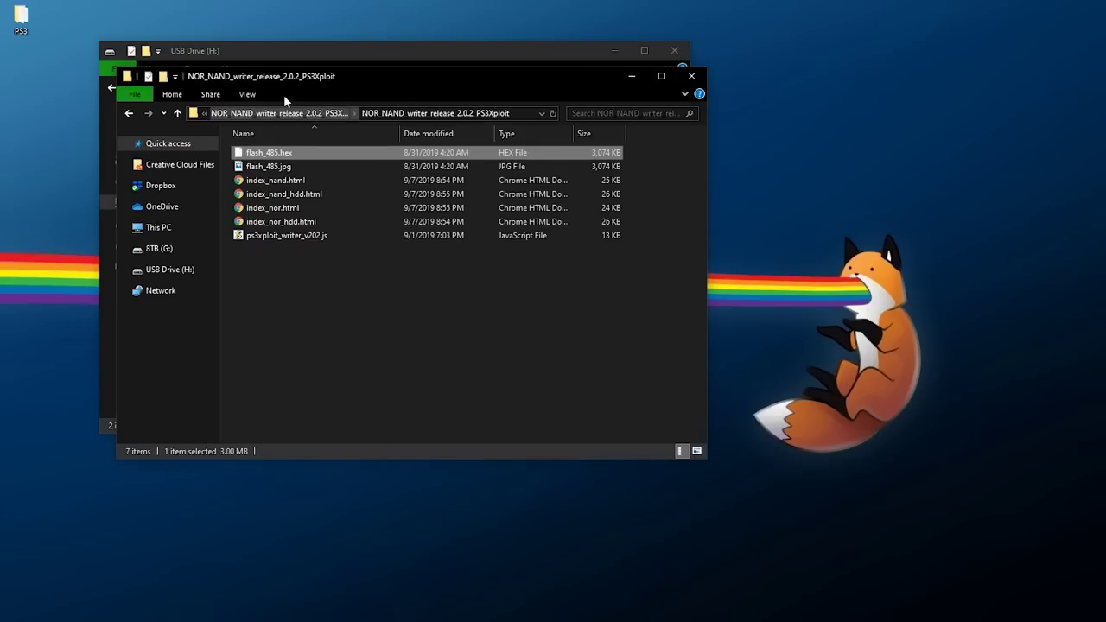
pyautogui.click(254, 115)
pyautogui.click(217, 113)
pyautogui.click(354, 359)
pyautogui.hotkey('ctrl', 'v')
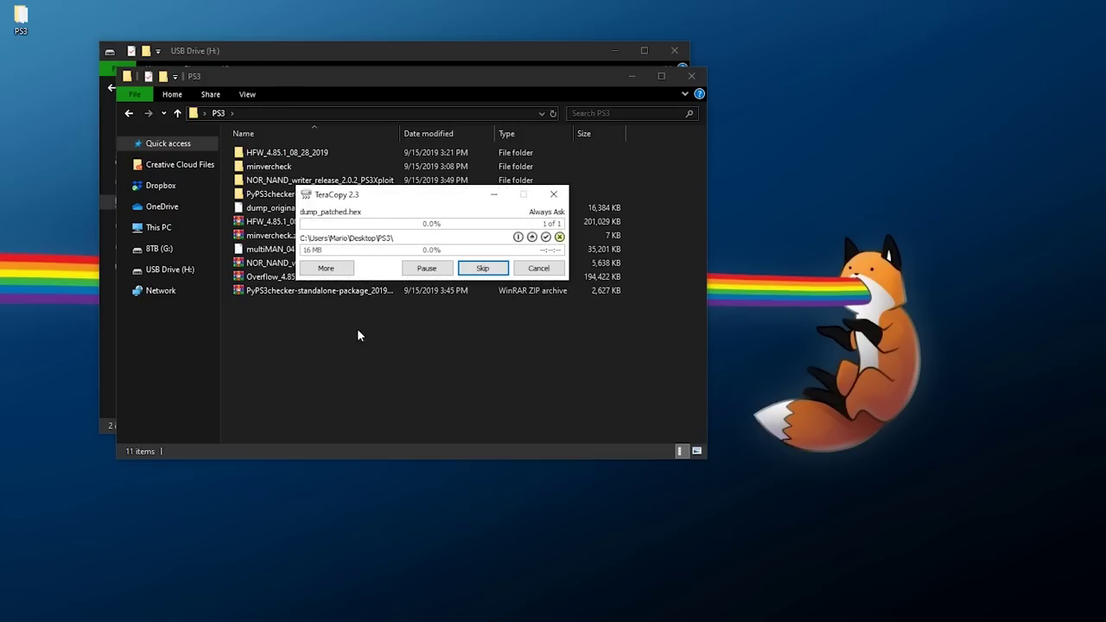
pyautogui.hotkey('ctrl', 'v')
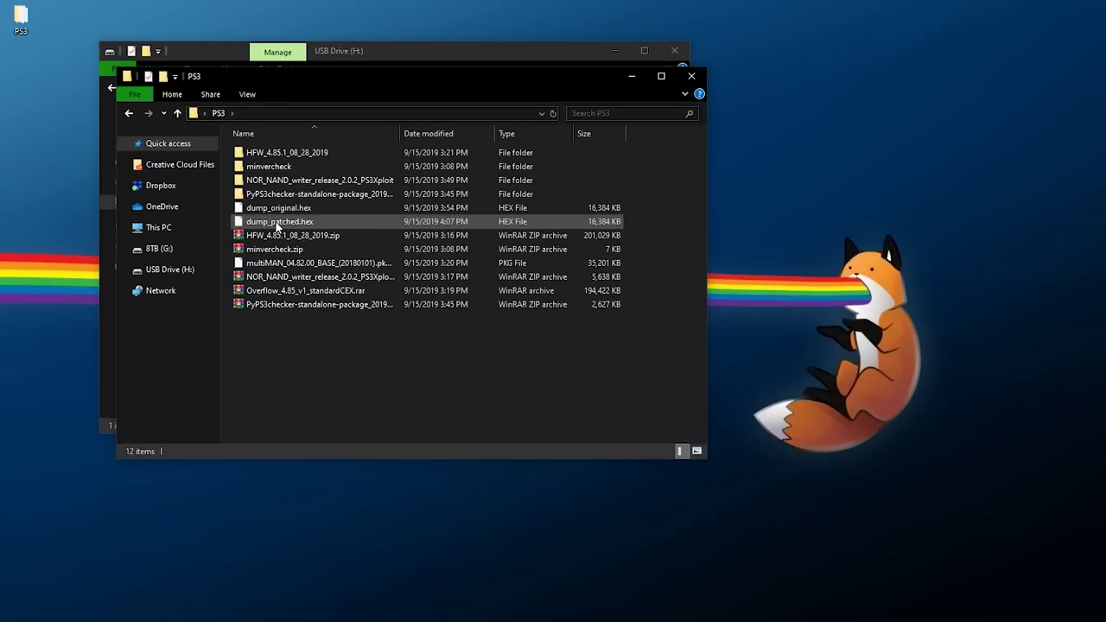
# Step: Copy dump_patched.hex from the PS3 folder into the PyPS3checker-standalone-package folder
pyautogui.rightClick(277, 223)
pyautogui.click(307, 500)
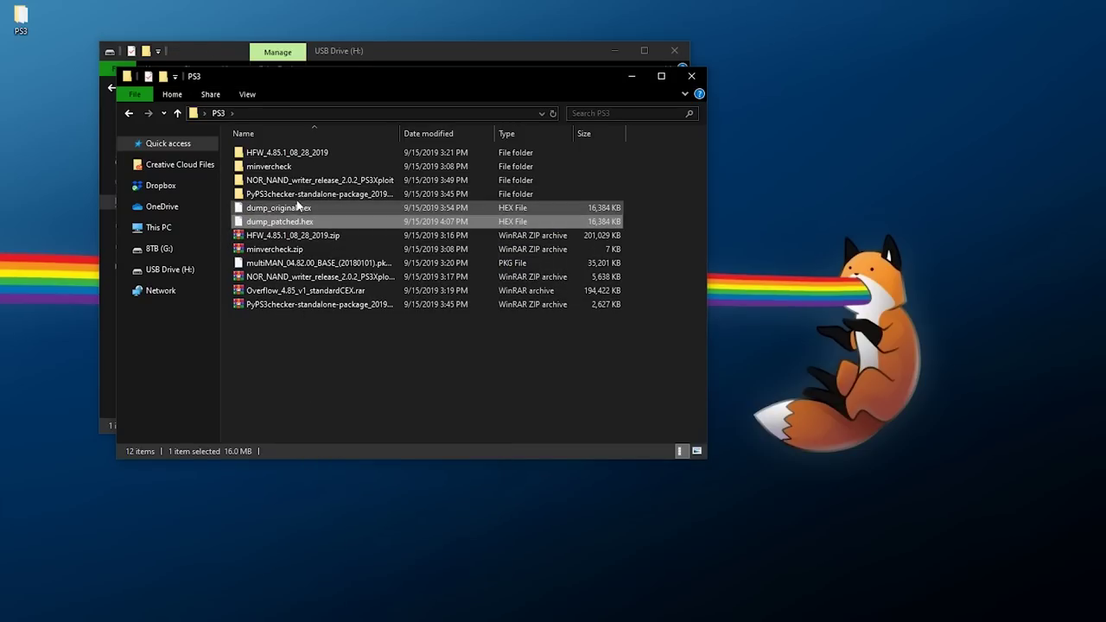
pyautogui.doubleClick(283, 194)
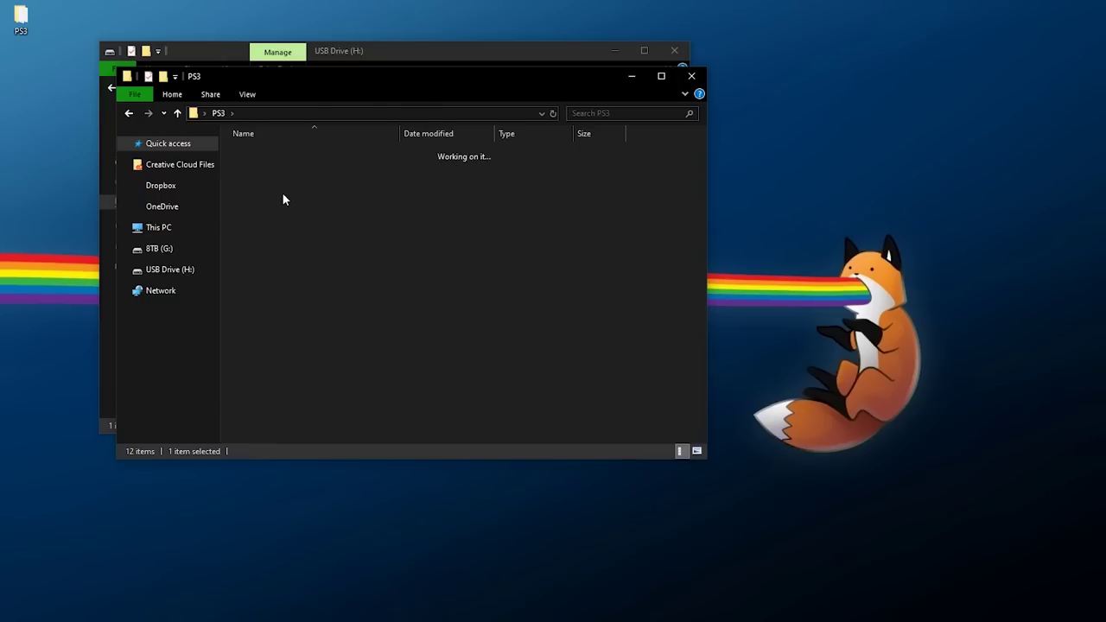
pyautogui.rightClick(303, 294)
pyautogui.click(351, 389)
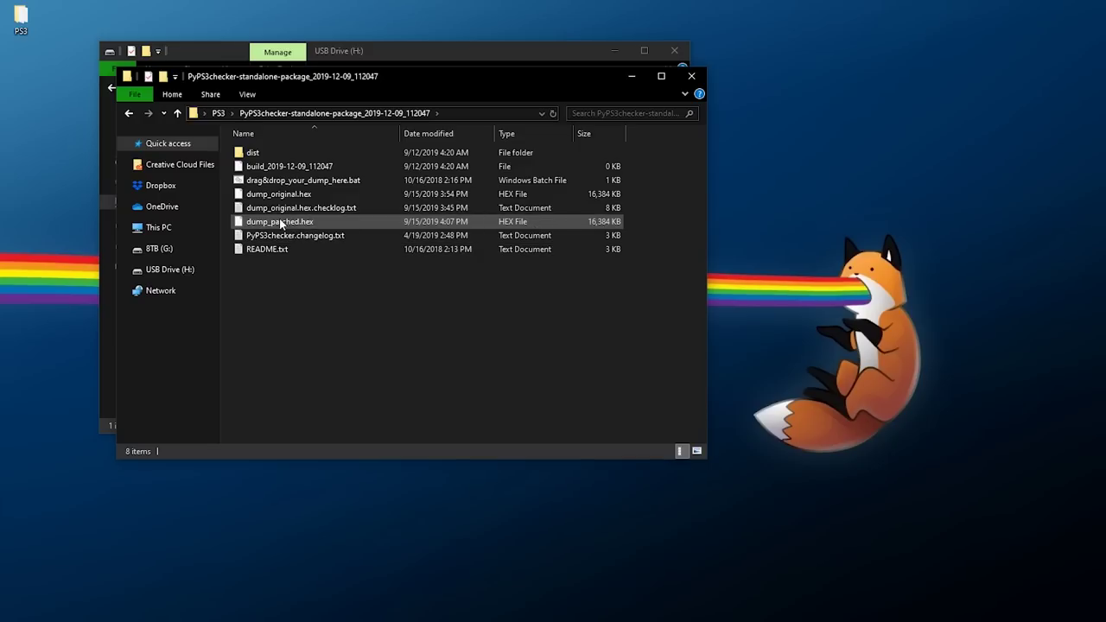
# Step: Validate dump_patched.hex by running it through drag&drop_your_dump_here.bat, and decline opening the log file
pyautogui.click(280, 223)
pyautogui.moveTo(326, 228); pyautogui.dragTo(350, 183)
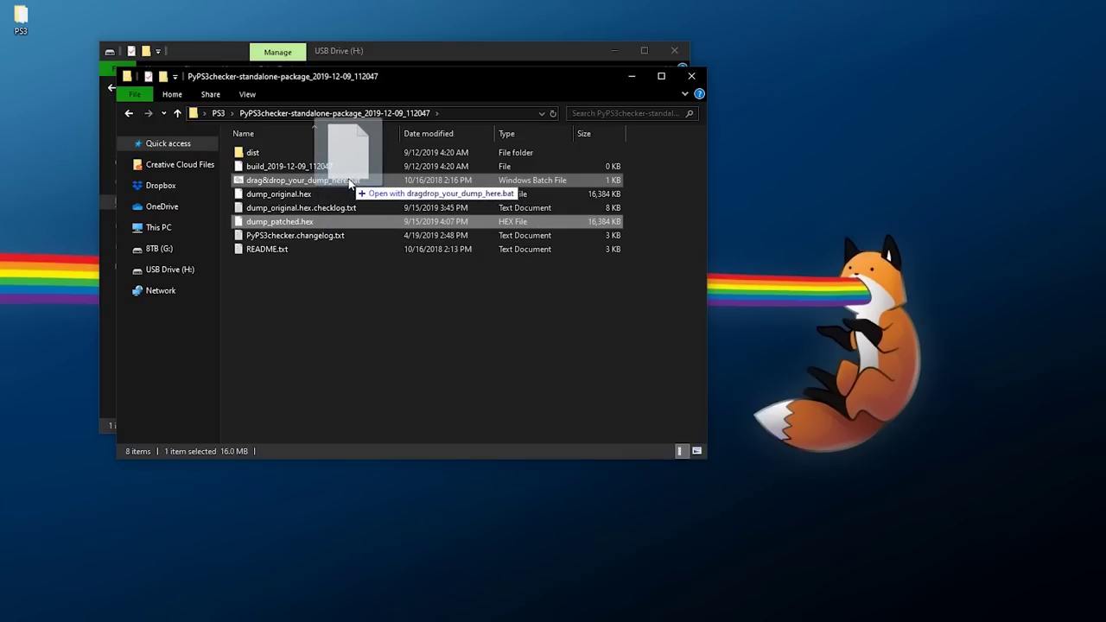
pyautogui.moveTo(350, 183); pyautogui.dragTo(350, 183)
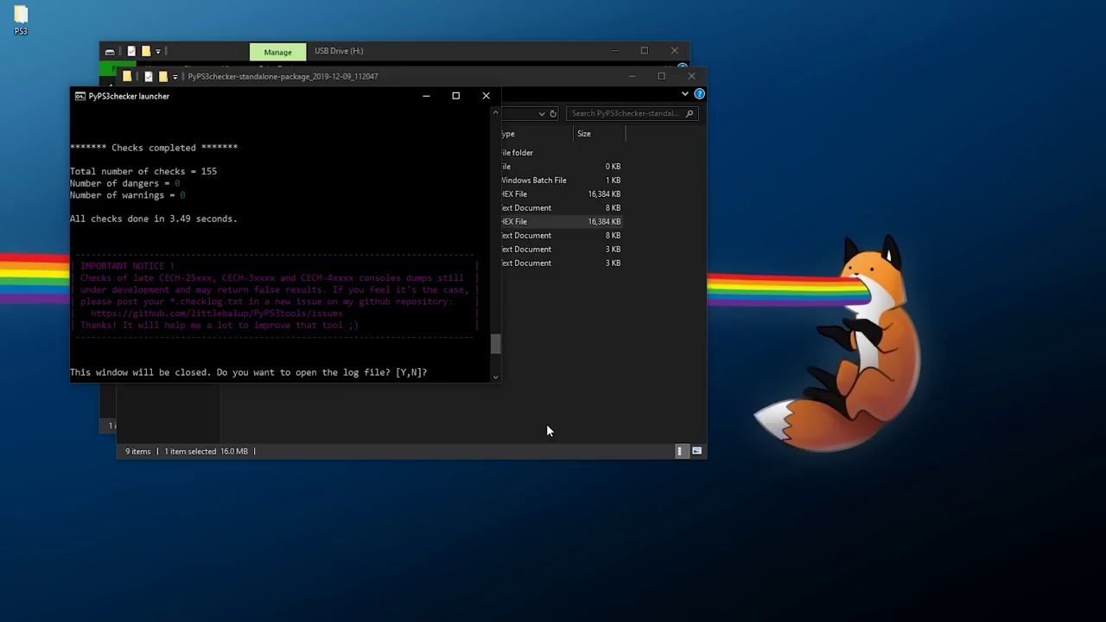
pyautogui.press('n')
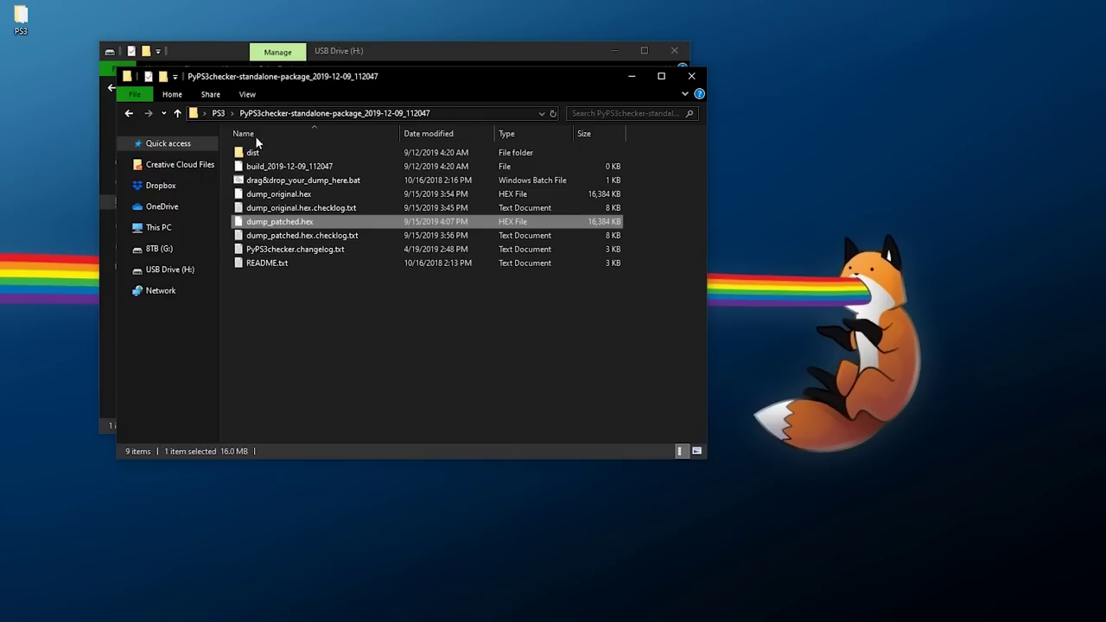
# Step: Go back to the PS3 folder and extract Overflow_4.85_v1_standardCEX.rar into a folder of the same name
pyautogui.click(218, 112)
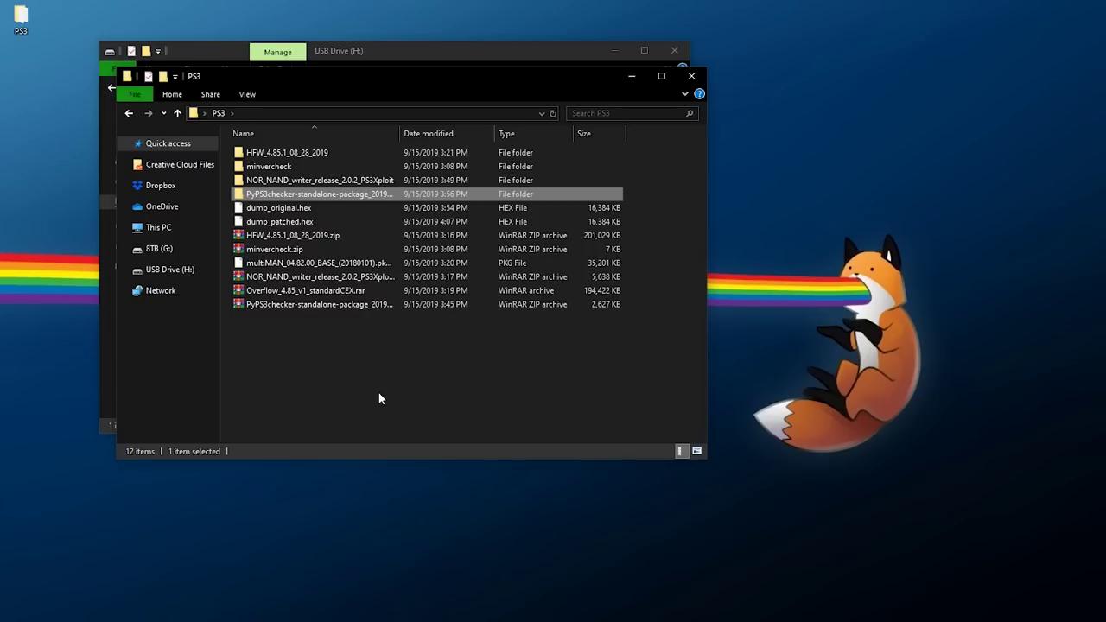
pyautogui.click(355, 370)
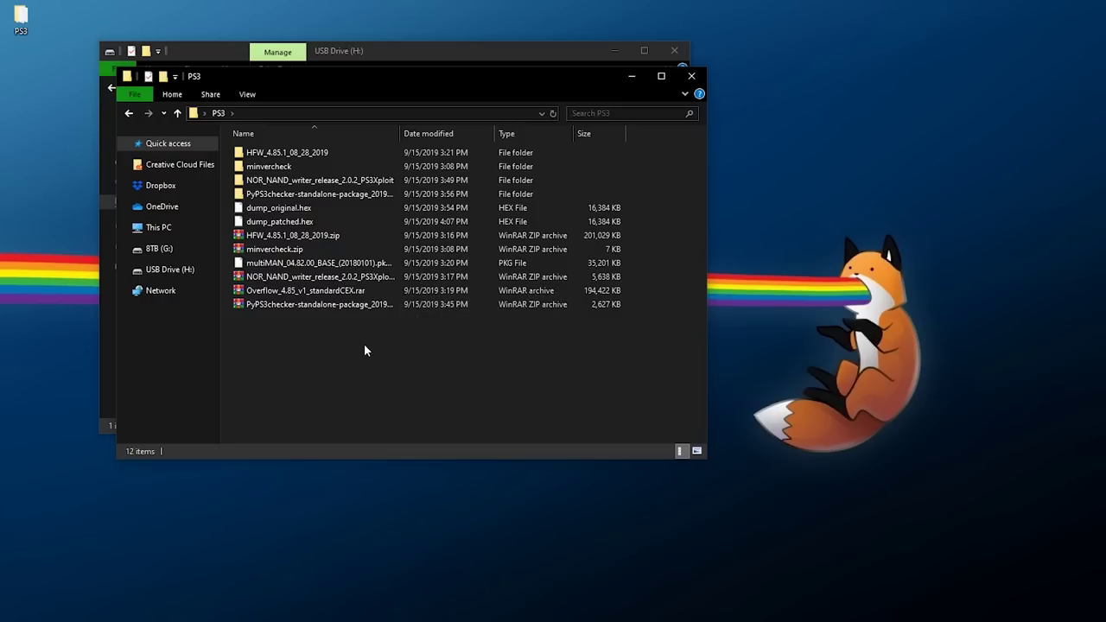
pyautogui.doubleClick(313, 292)
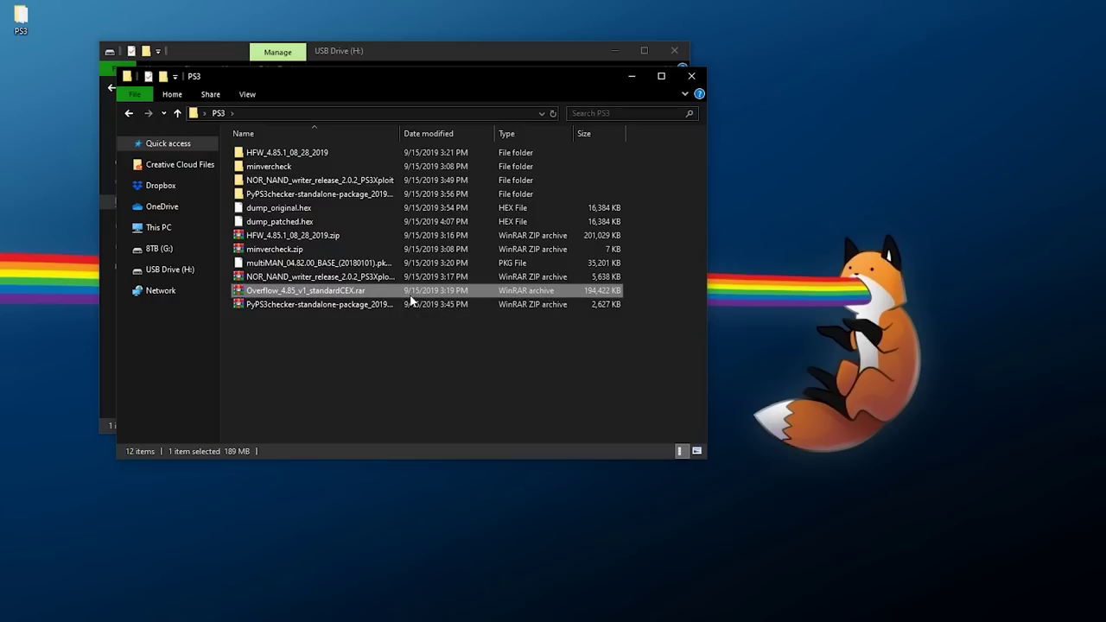
pyautogui.click(352, 298)
pyautogui.rightClick(335, 297)
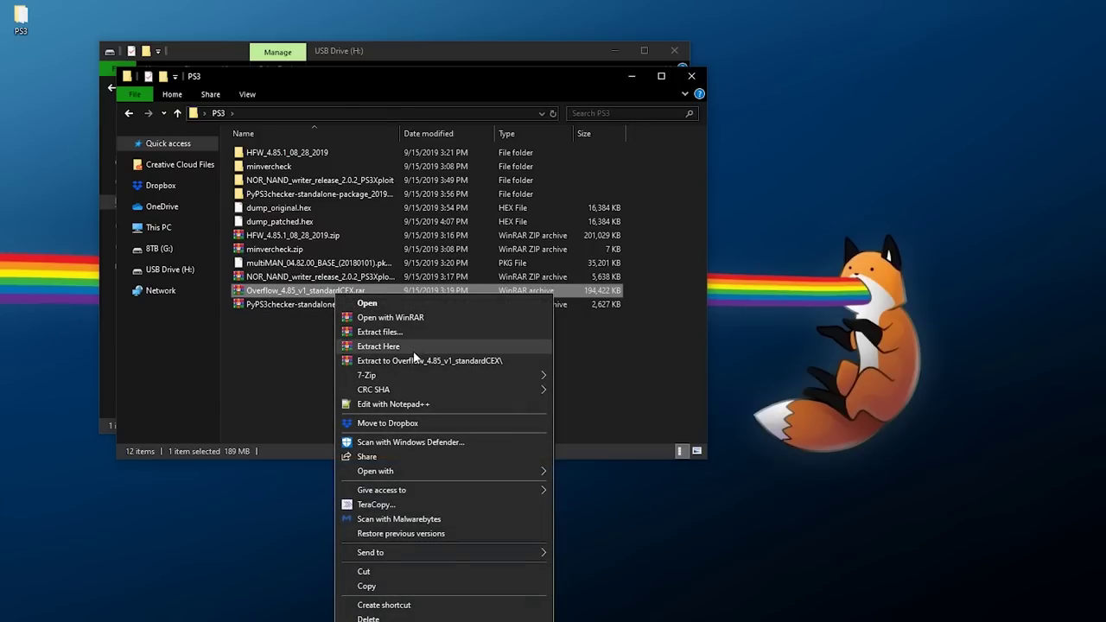
pyautogui.click(389, 363)
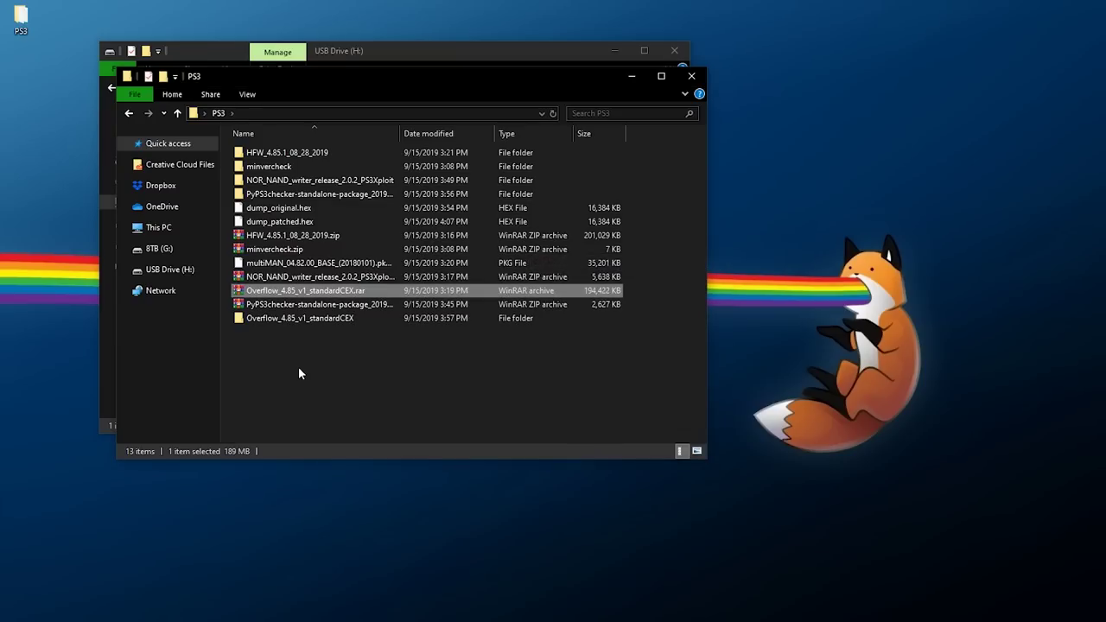
# Step: Copy PS3UPDAT.PUP from the inner Overflow_4.85_v1_standardCEX folder to the clipboard
pyautogui.doubleClick(290, 318)
pyautogui.doubleClick(297, 156)
pyautogui.click(277, 169)
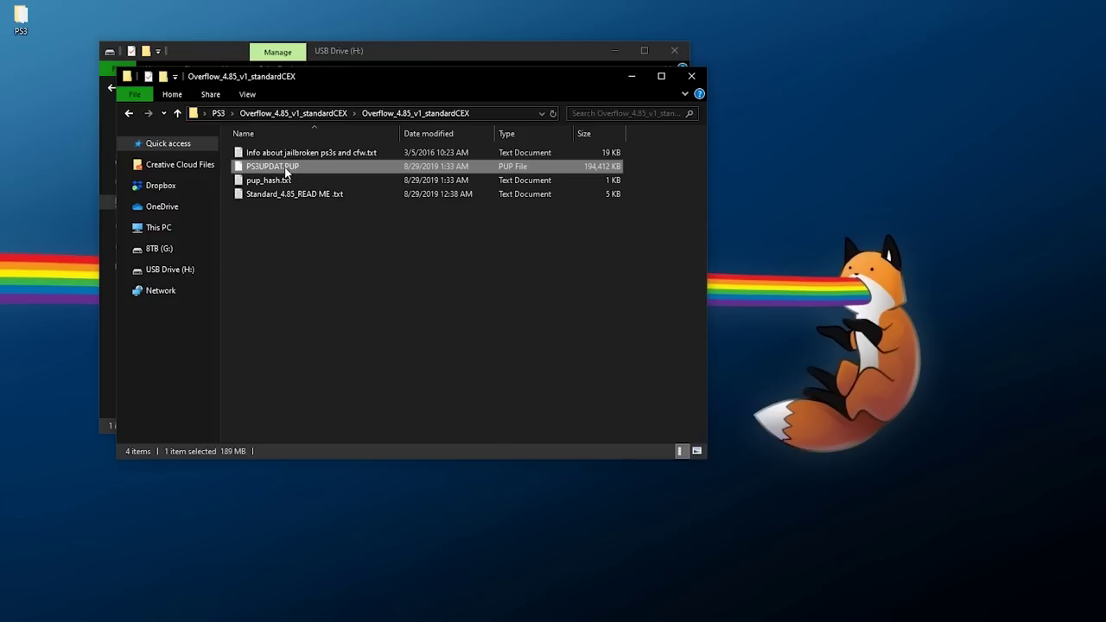
pyautogui.rightClick(285, 173)
pyautogui.click(321, 448)
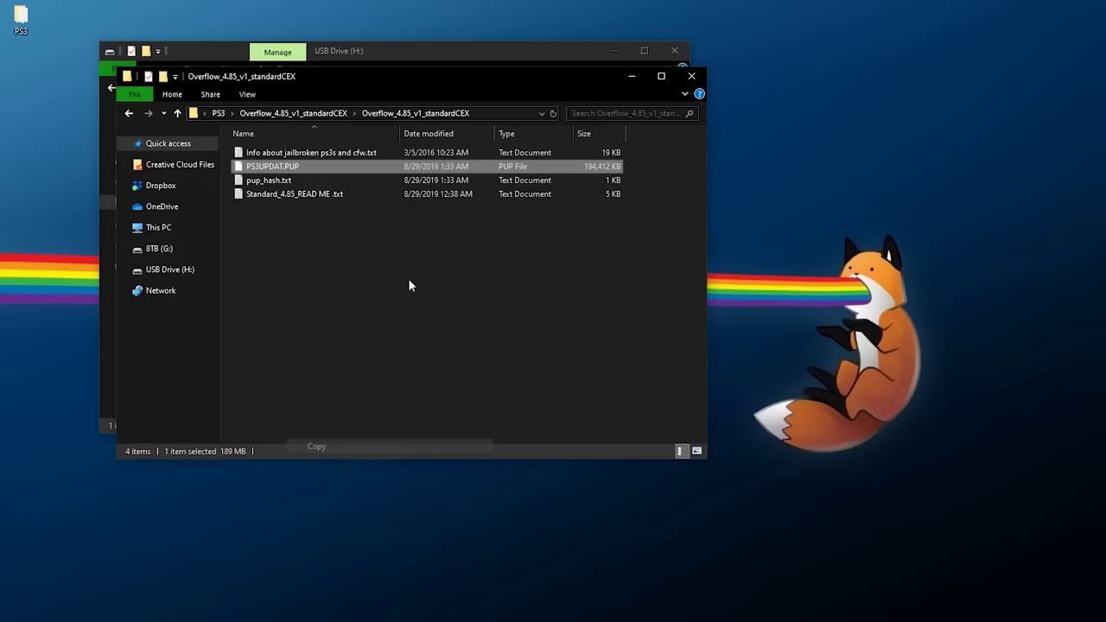
# Step: Delete the old PS3UPDAT.PUP from PS3\UPDATE on USB Drive (H:) and paste the copied Overflow PS3UPDAT.PUP in its place
pyautogui.click(386, 52)
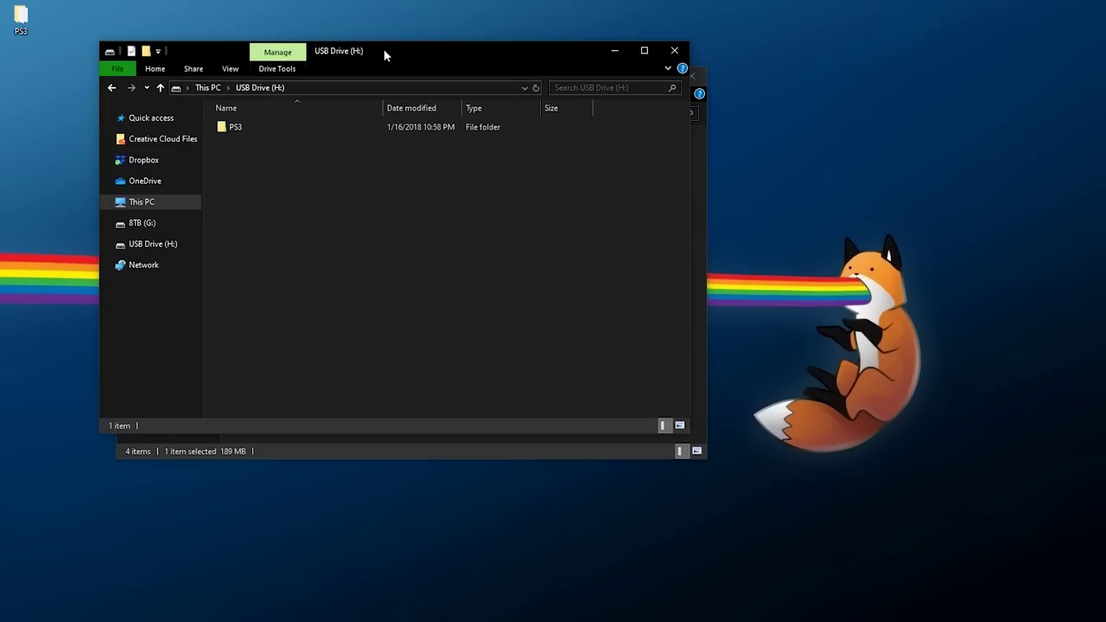
pyautogui.doubleClick(247, 134)
pyautogui.doubleClick(247, 134)
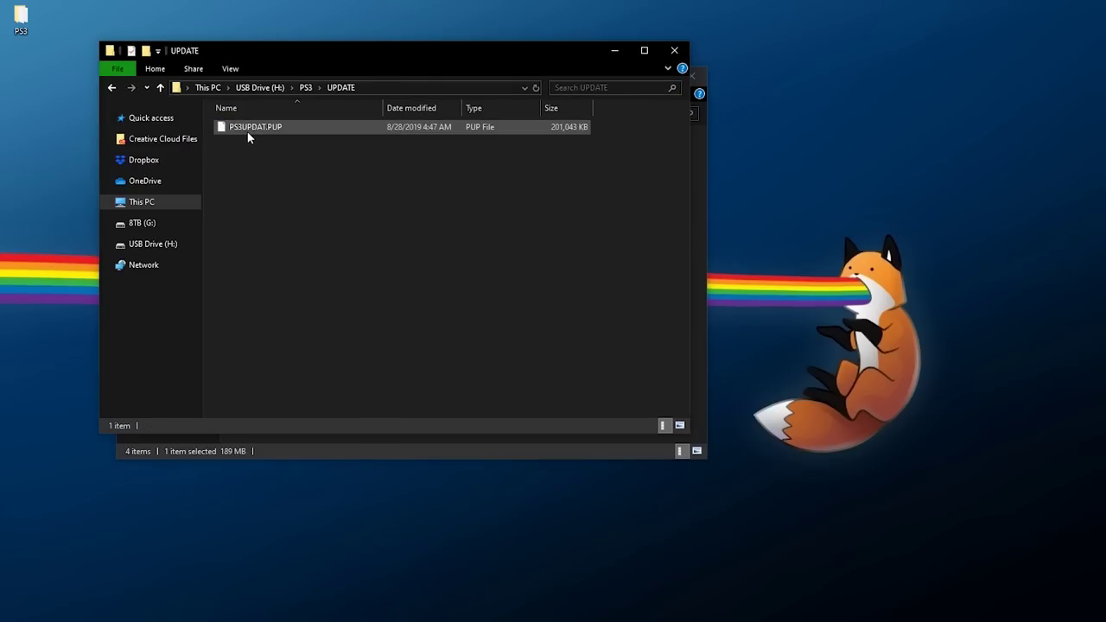
pyautogui.click(250, 134)
pyautogui.press('Delete')
pyautogui.press('Return')
pyautogui.rightClick(301, 152)
pyautogui.click(343, 242)
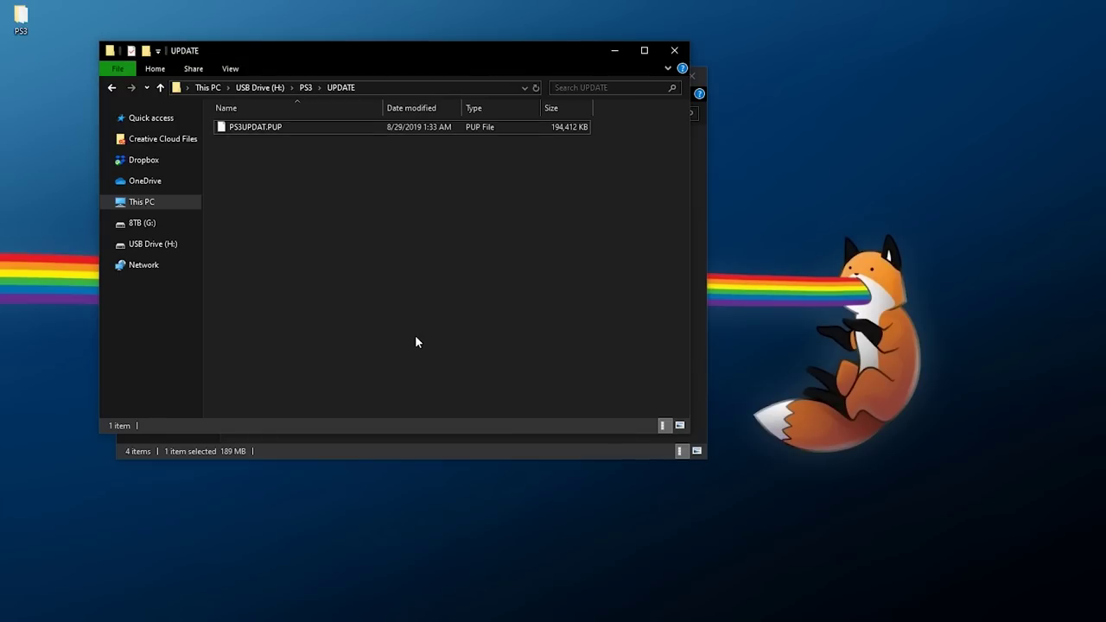
pyautogui.click(281, 126)
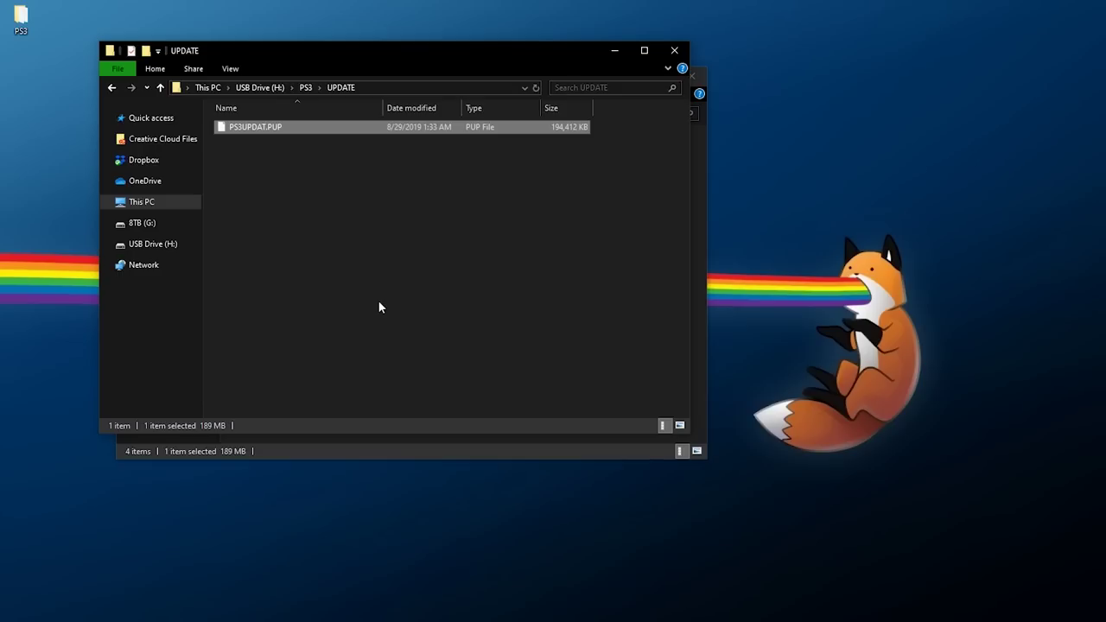
# Step: Open pup_hash.txt in the extracted Overflow folder, copy the whole MD5 hash, and close the text file
pyautogui.click(350, 453)
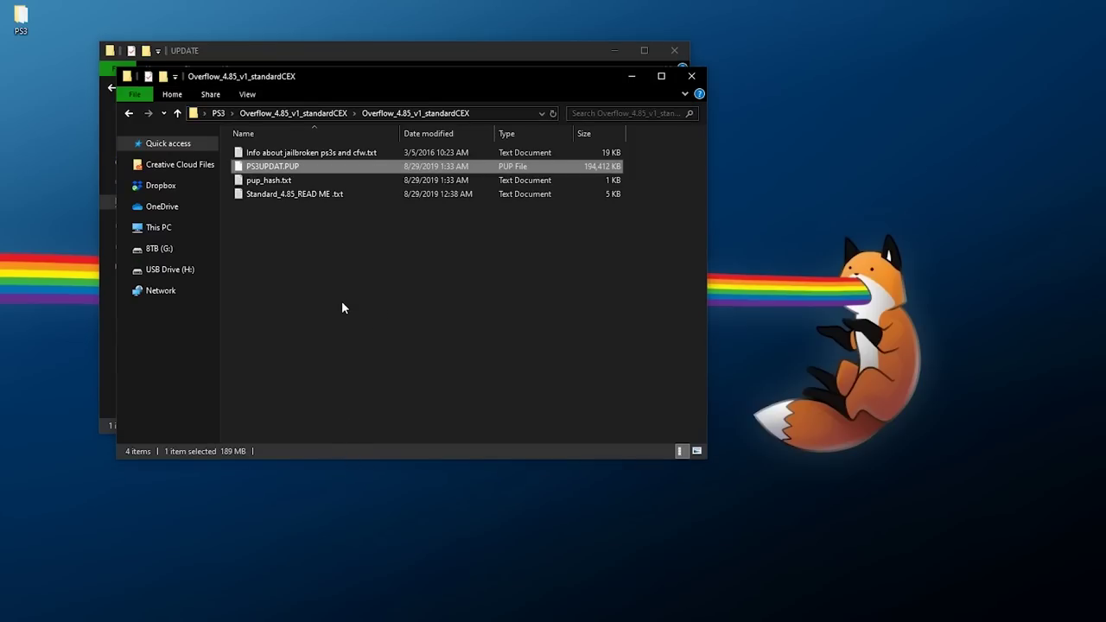
pyautogui.click(311, 181)
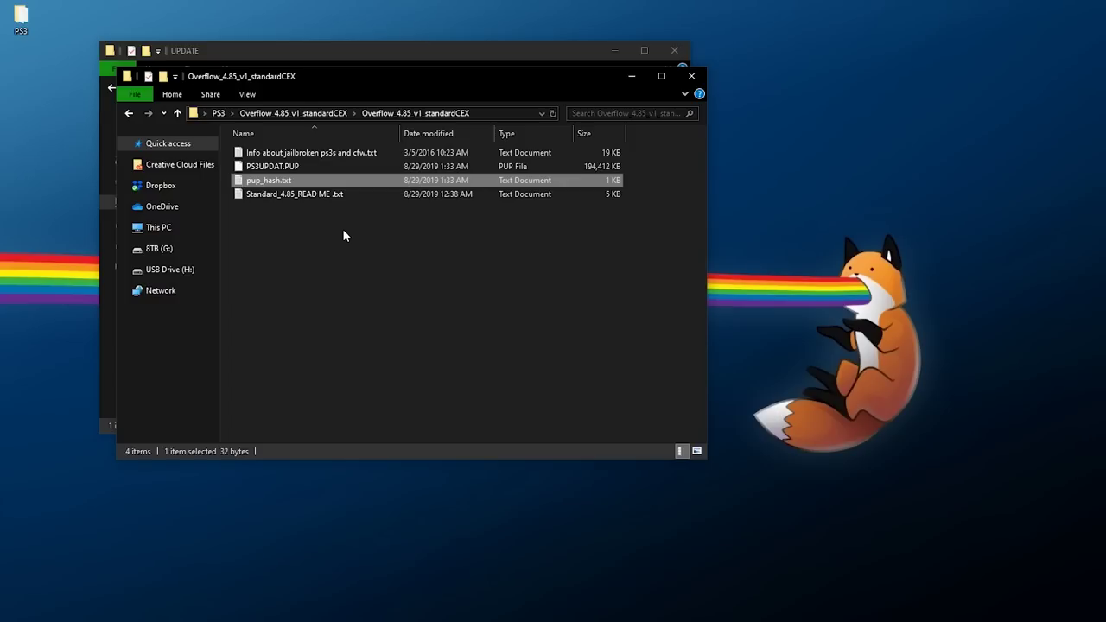
pyautogui.doubleClick(302, 182)
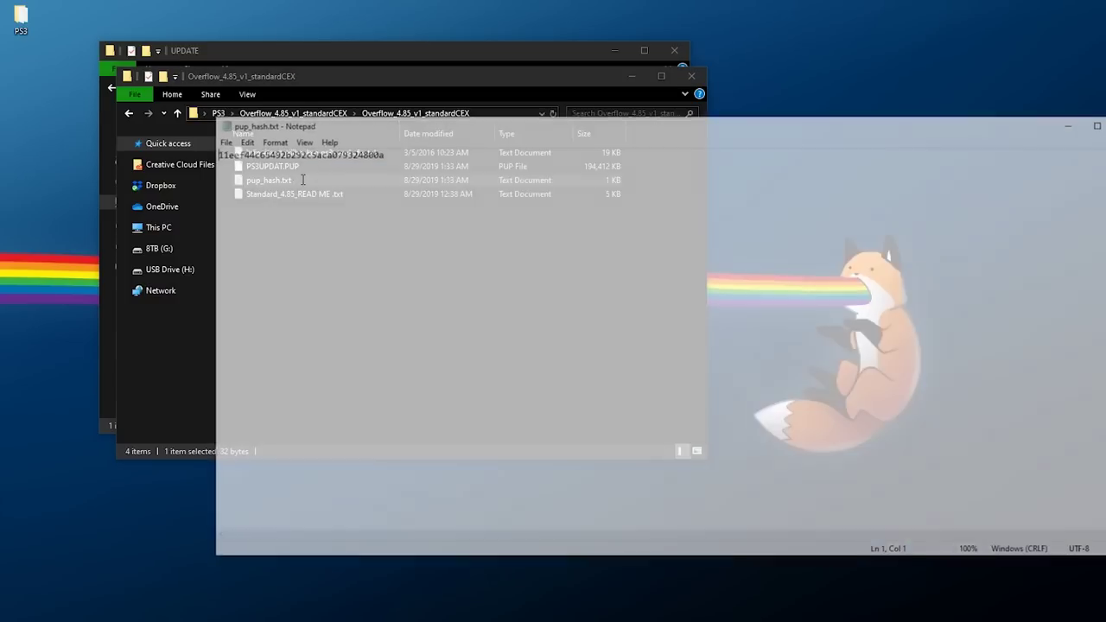
pyautogui.rightClick(302, 150)
pyautogui.press('a')
pyautogui.rightClick(291, 148)
pyautogui.click(320, 193)
pyautogui.hotkey('alt', 'F4')
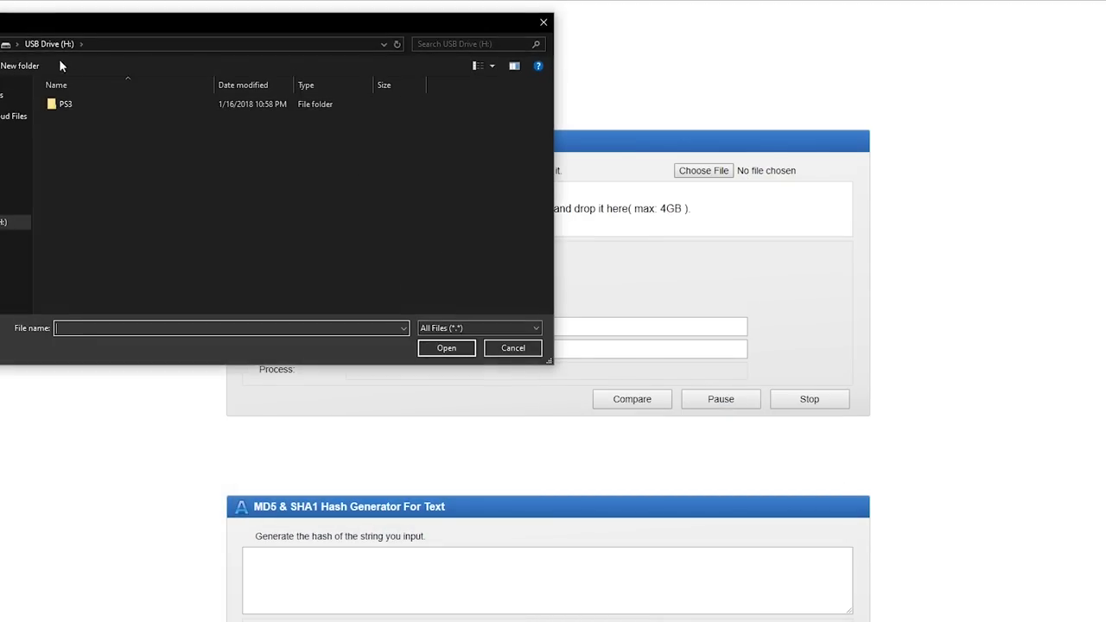
# Step: On the OnlineMD5 page, load PS3UPDAT.PUP from PS3\UPDATE on the USB drive and compare its MD5 checksum with the copied hash
pyautogui.doubleClick(93, 106)
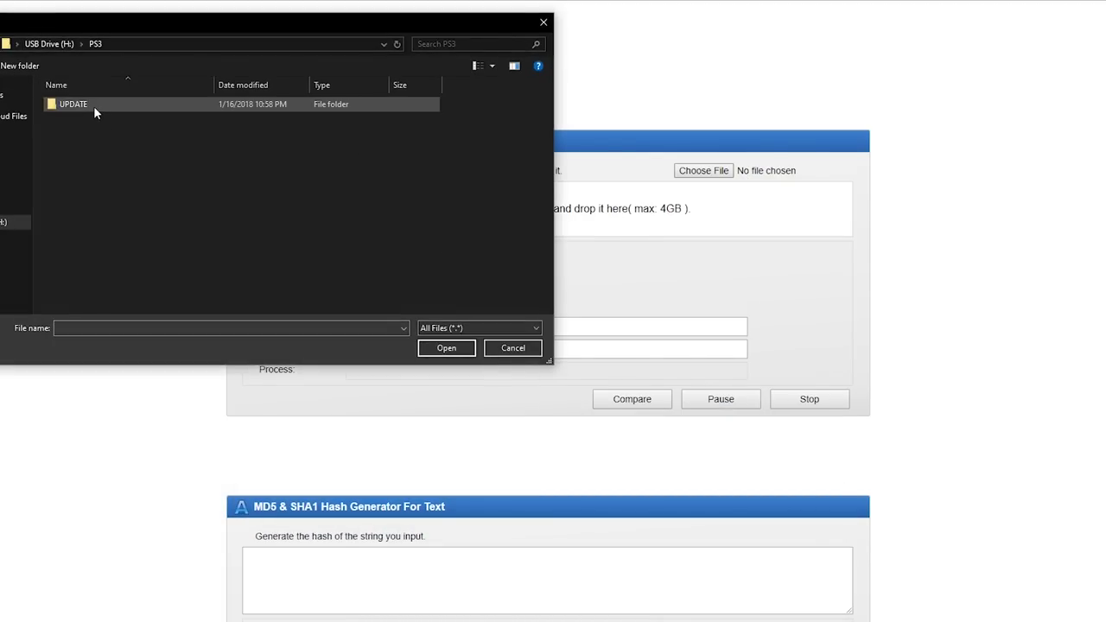
pyautogui.doubleClick(93, 106)
pyautogui.doubleClick(133, 105)
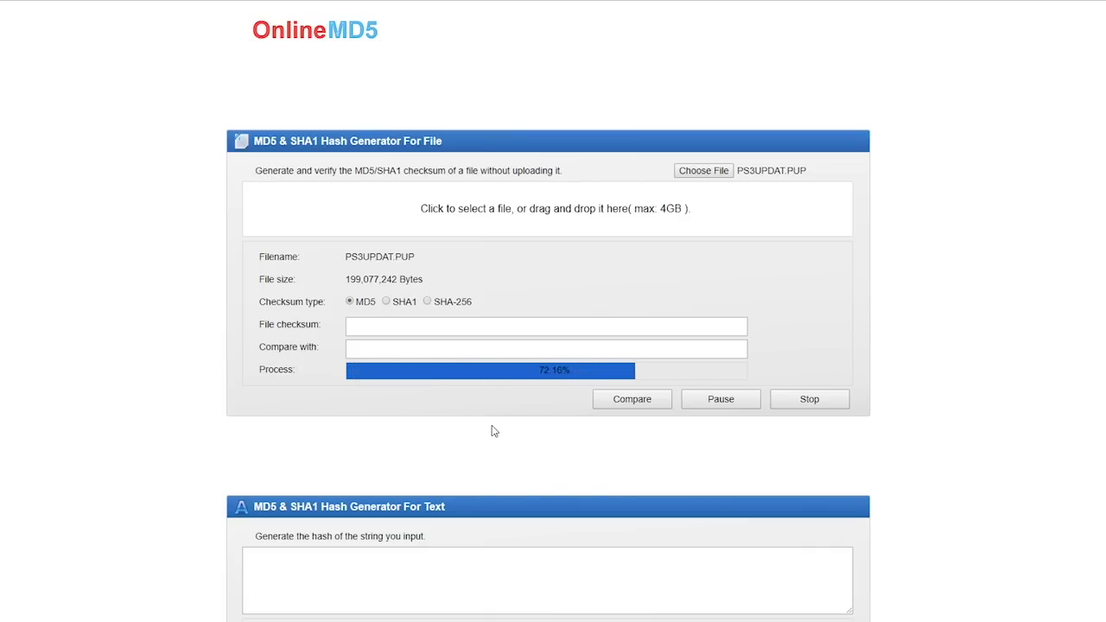
pyautogui.rightClick(422, 347)
pyautogui.click(442, 442)
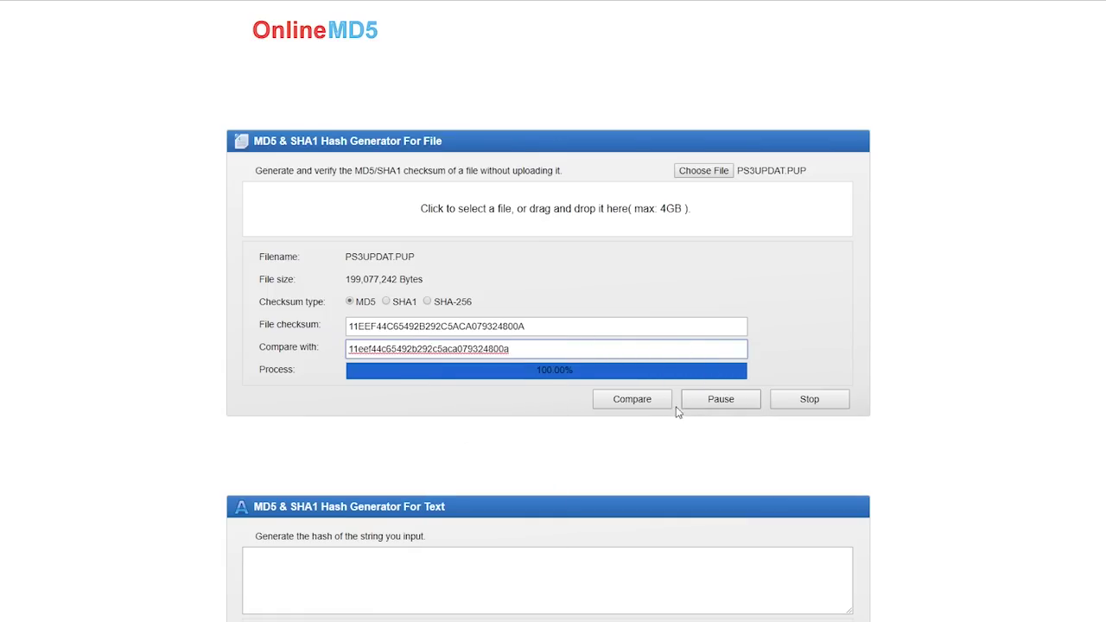
pyautogui.click(634, 401)
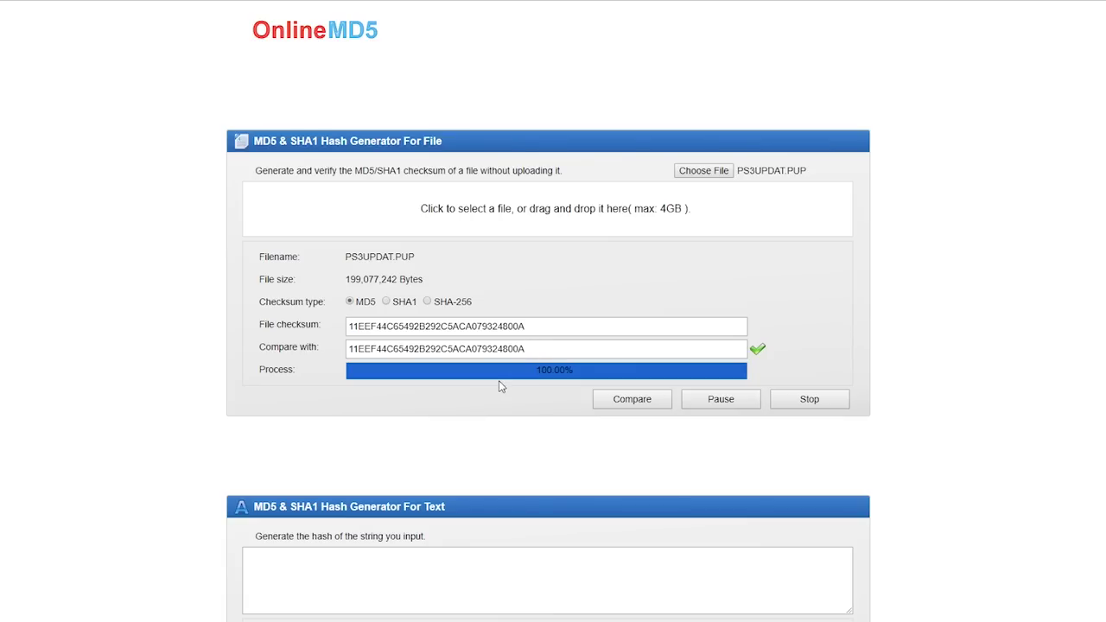
# Step: Switch back to File Explorer and copy the multiMAN_04.82.00_BASE_(20180101) PKG file from the PS3 folder to the root of USB Drive (H:)
pyautogui.hotkey('alt', 'Tab')
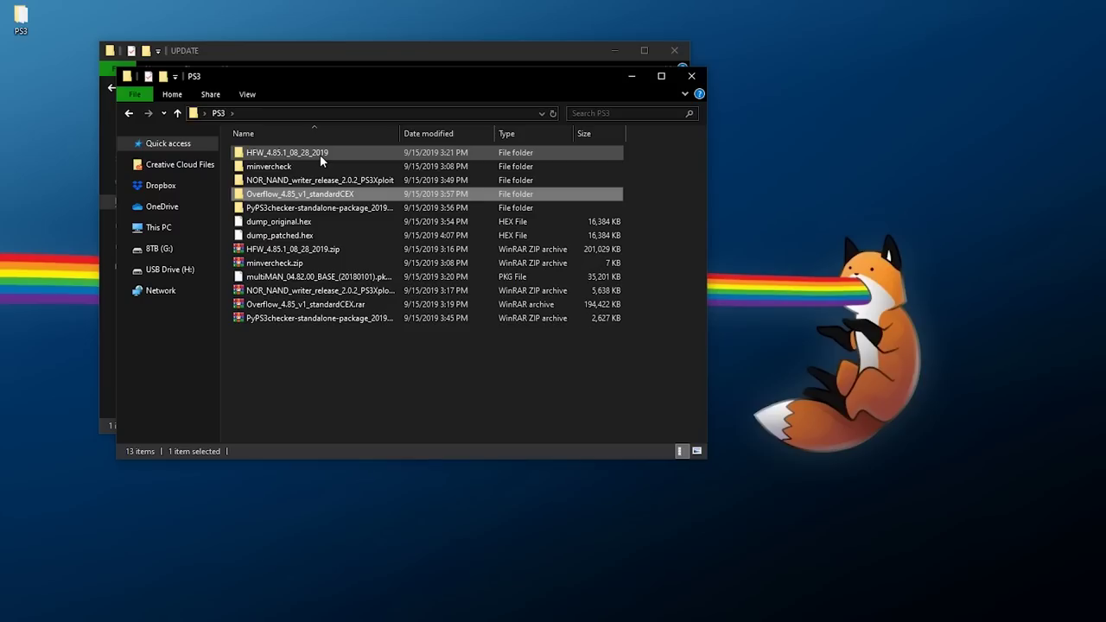
pyautogui.click(265, 277)
pyautogui.rightClick(265, 280)
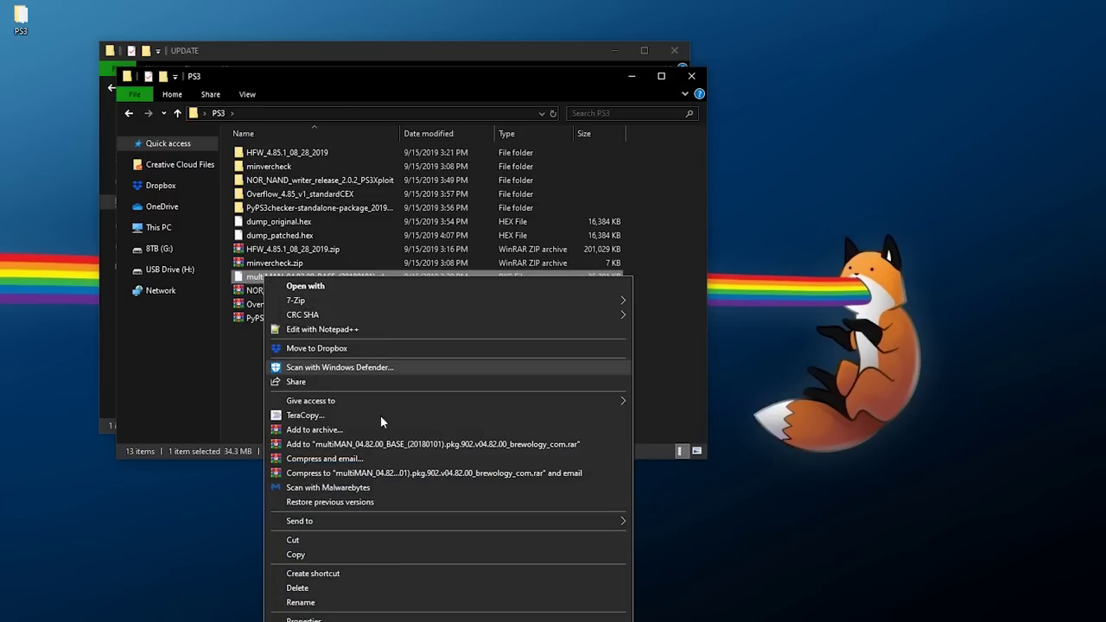
pyautogui.click(308, 557)
pyautogui.click(314, 50)
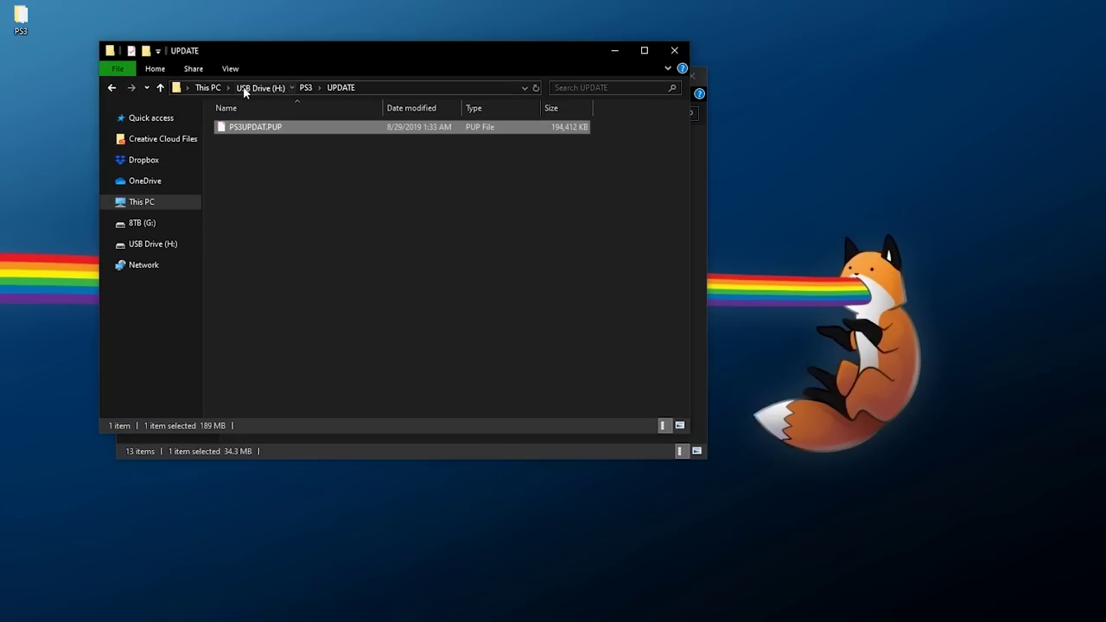
pyautogui.click(275, 87)
pyautogui.click(284, 184)
pyautogui.rightClick(253, 161)
pyautogui.click(295, 250)
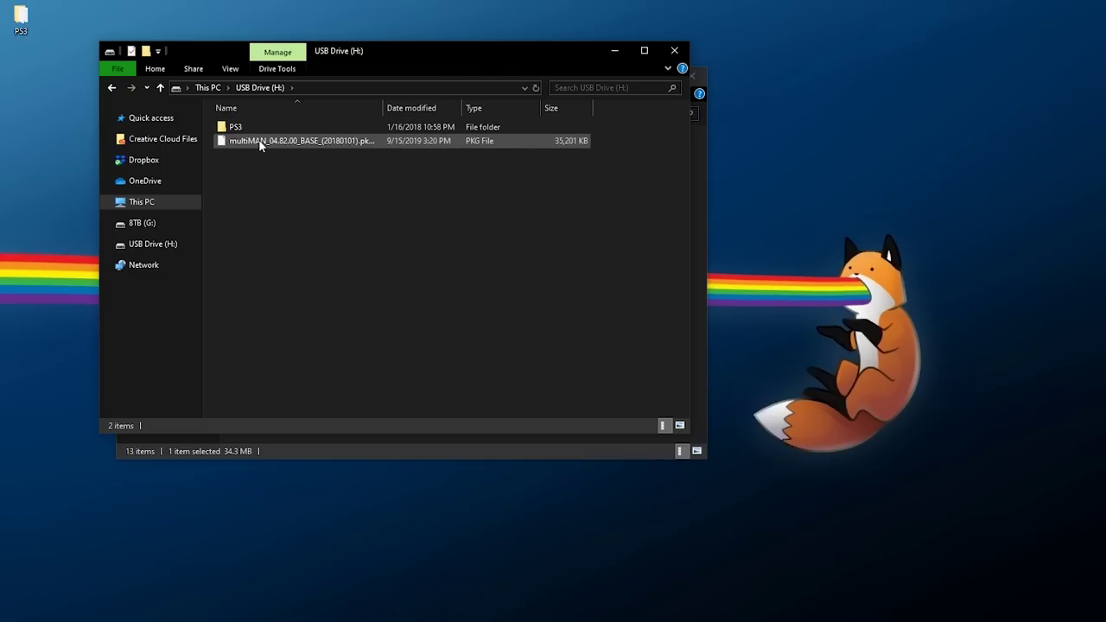
# Step: Safely eject USB Drive (H:) from the computer
pyautogui.click(141, 201)
pyautogui.rightClick(428, 227)
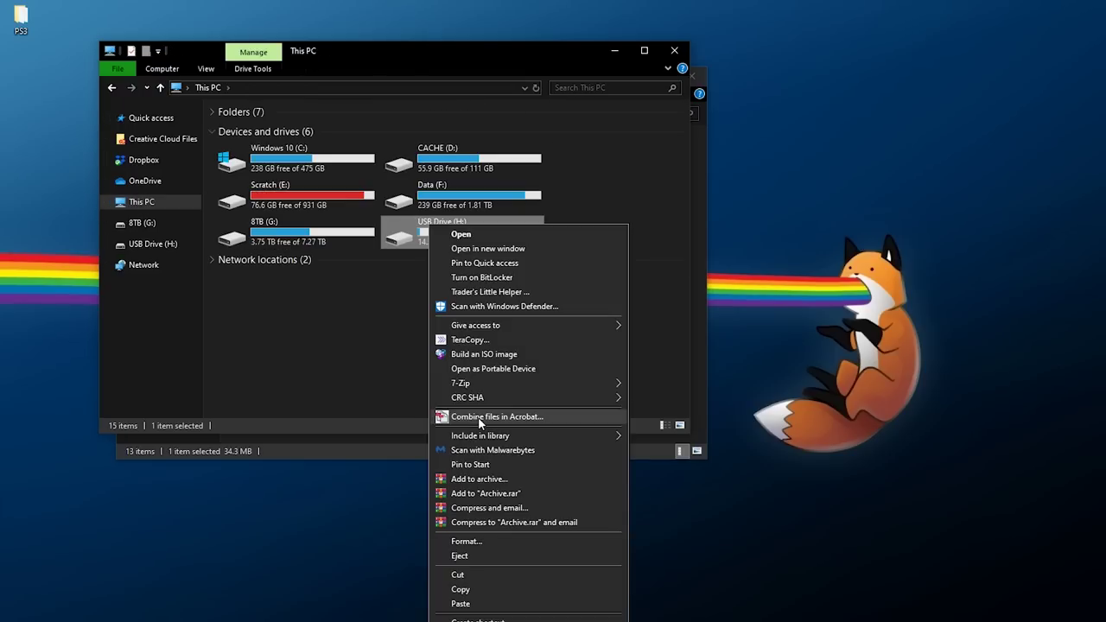
pyautogui.click(456, 556)
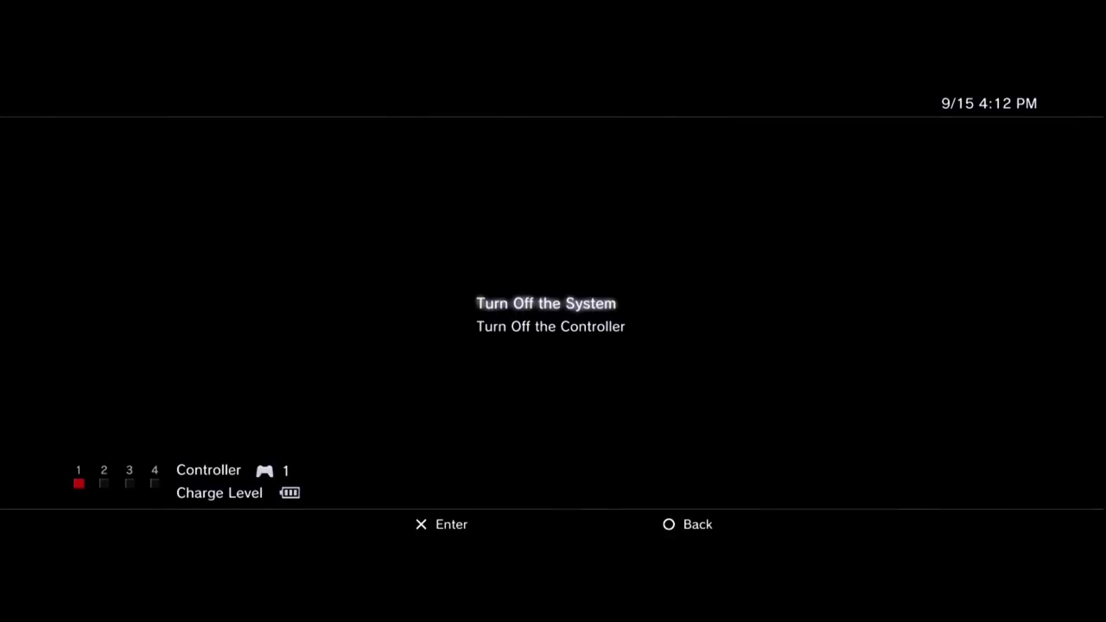
# Step: Switch to the PS3 console and turn off the system
pyautogui.press('Return')
pyautogui.press('Return')
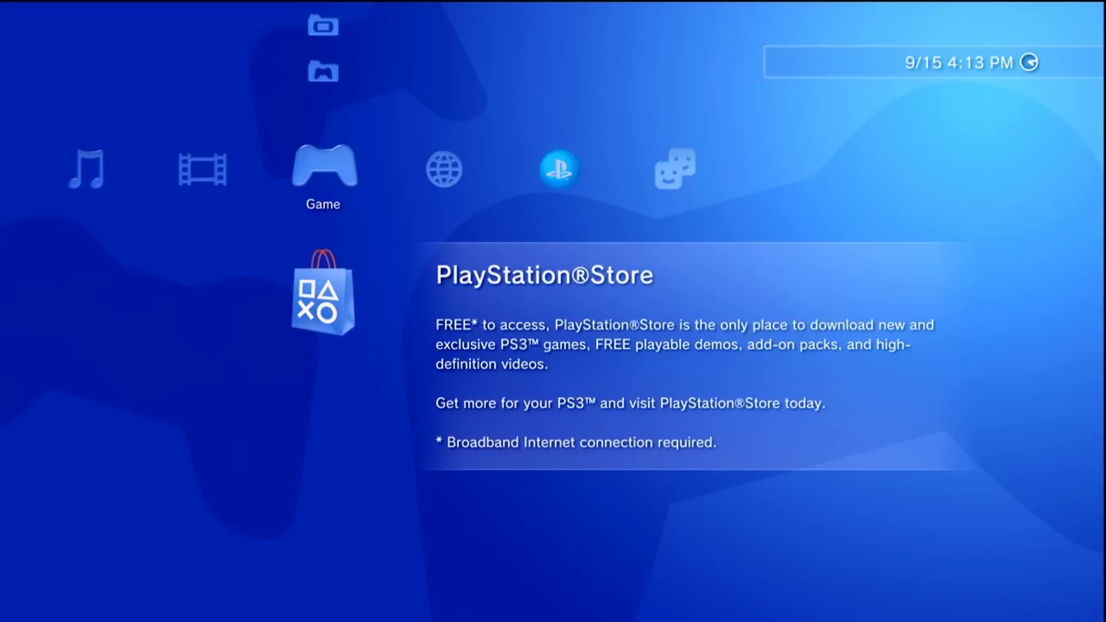
# Step: Go to the Photo category on the restarted PS3 and check whether the USB device is detected
pyautogui.press('Left')
pyautogui.press('Left')
pyautogui.press('Left')
pyautogui.press('Left')
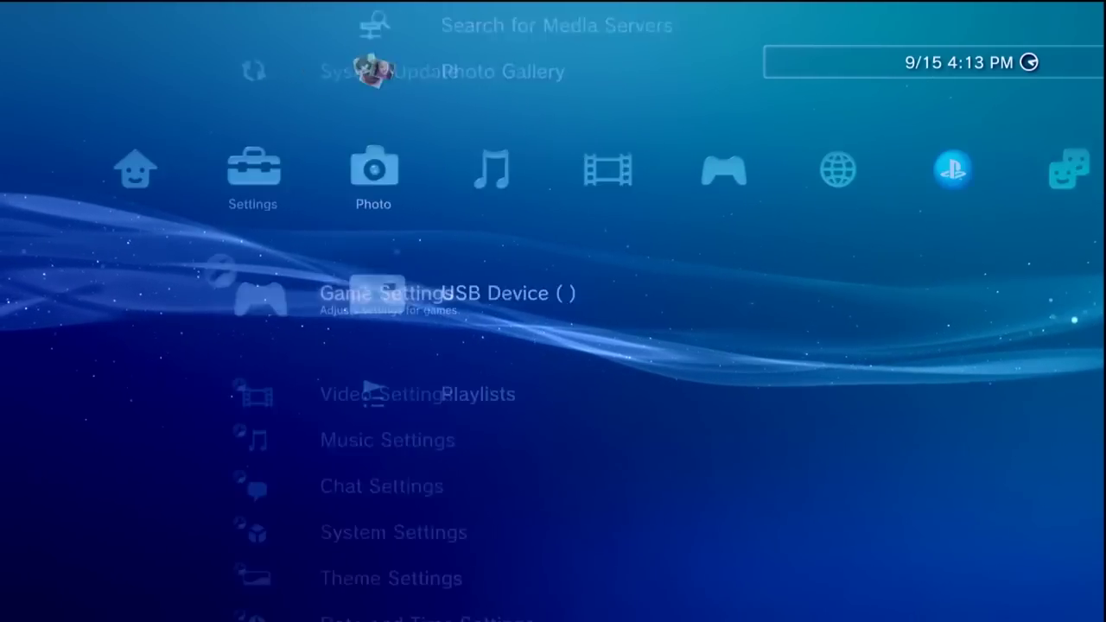
pyautogui.press('Right')
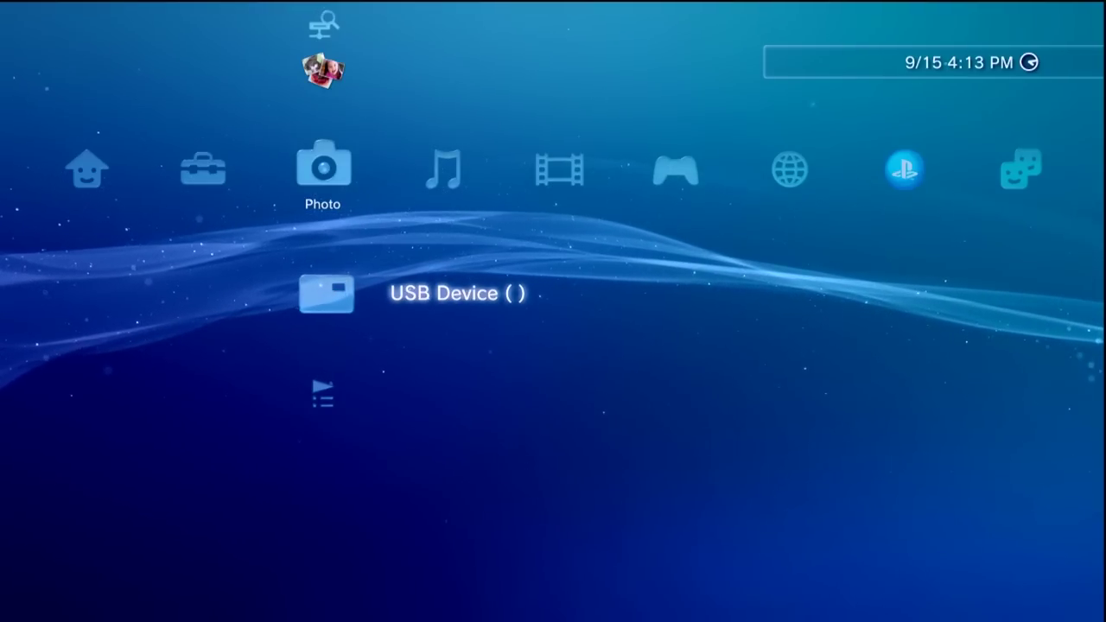
# Step: Start a System Update from Settings using the Update via Storage Media method
pyautogui.press('Left')
pyautogui.press('Up')
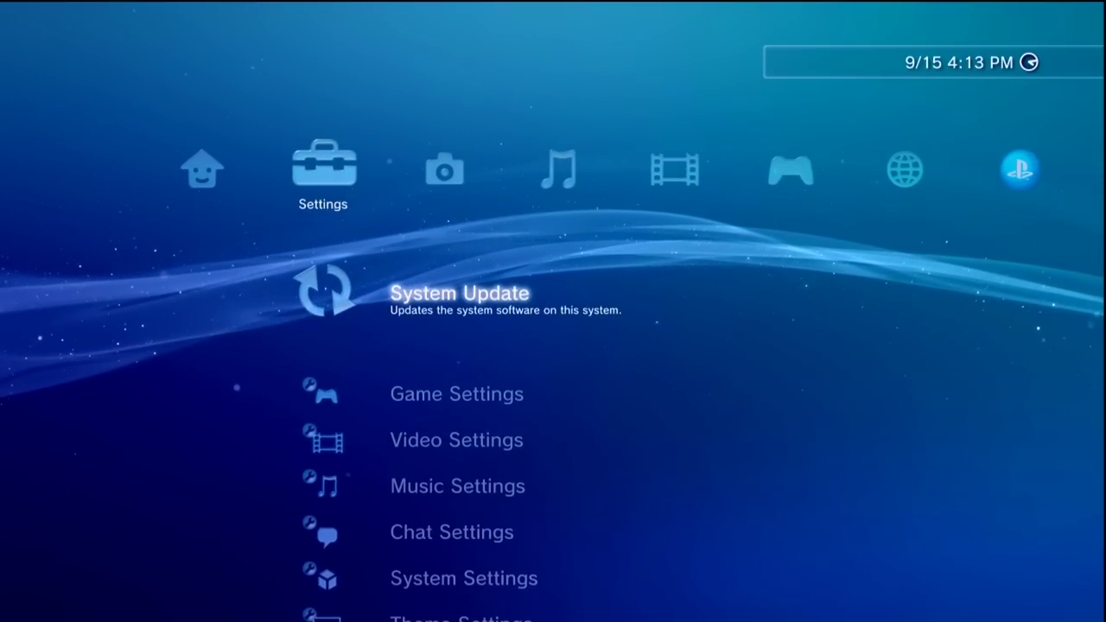
pyautogui.press('Return')
pyautogui.press('Down')
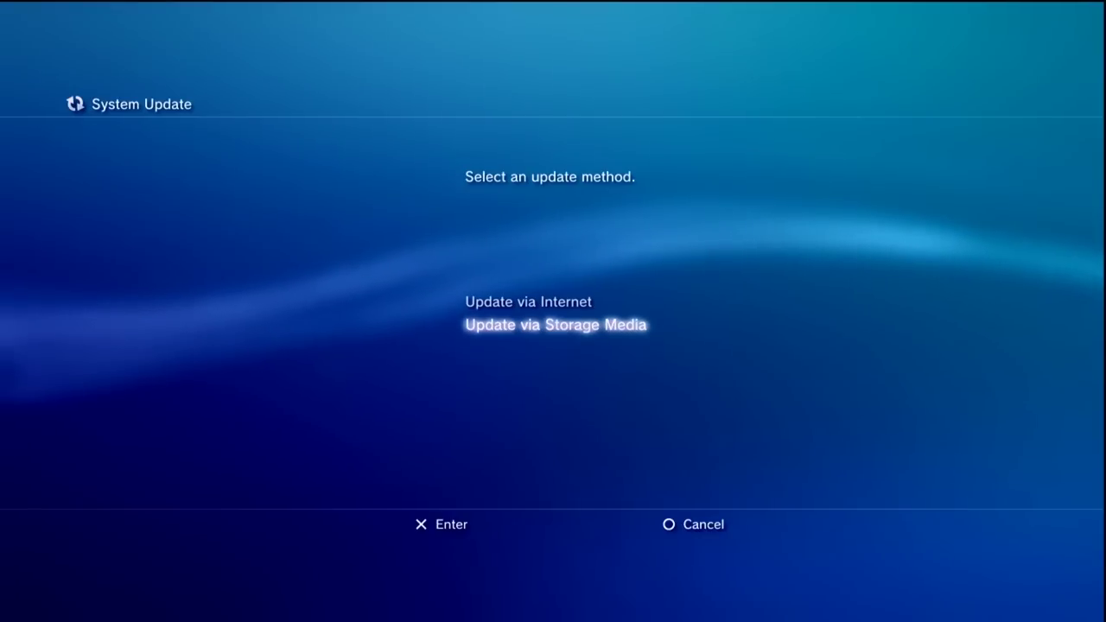
pyautogui.press('Return')
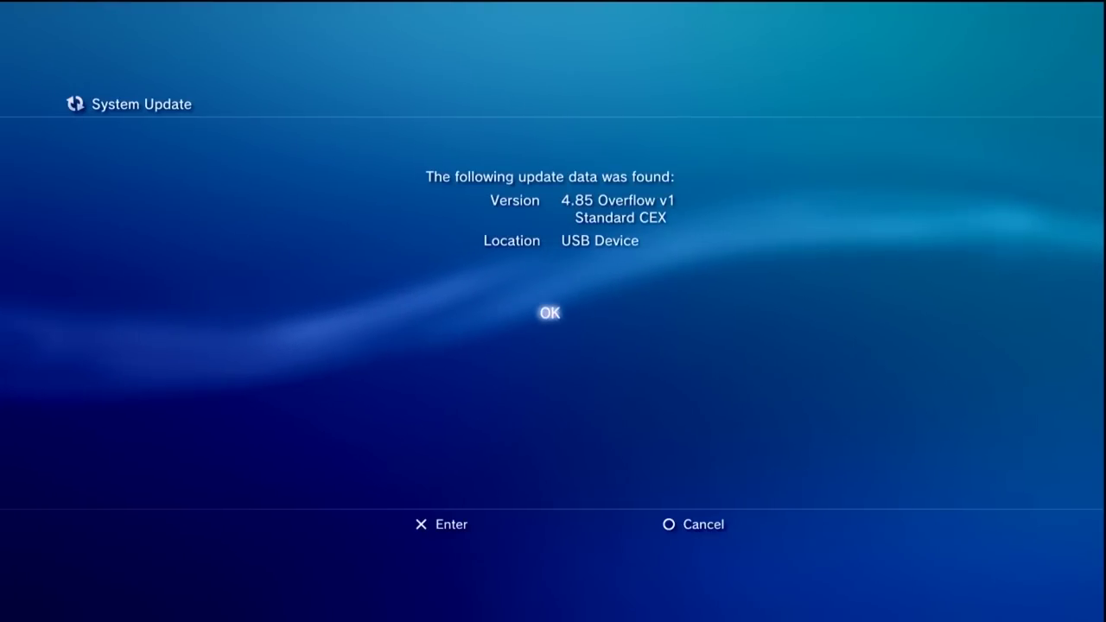
# Step: Accept the user agreement for the 4.85 Overflow v1 Standard CEX update and start it with automatic turn-off left disabled
pyautogui.press('Return')
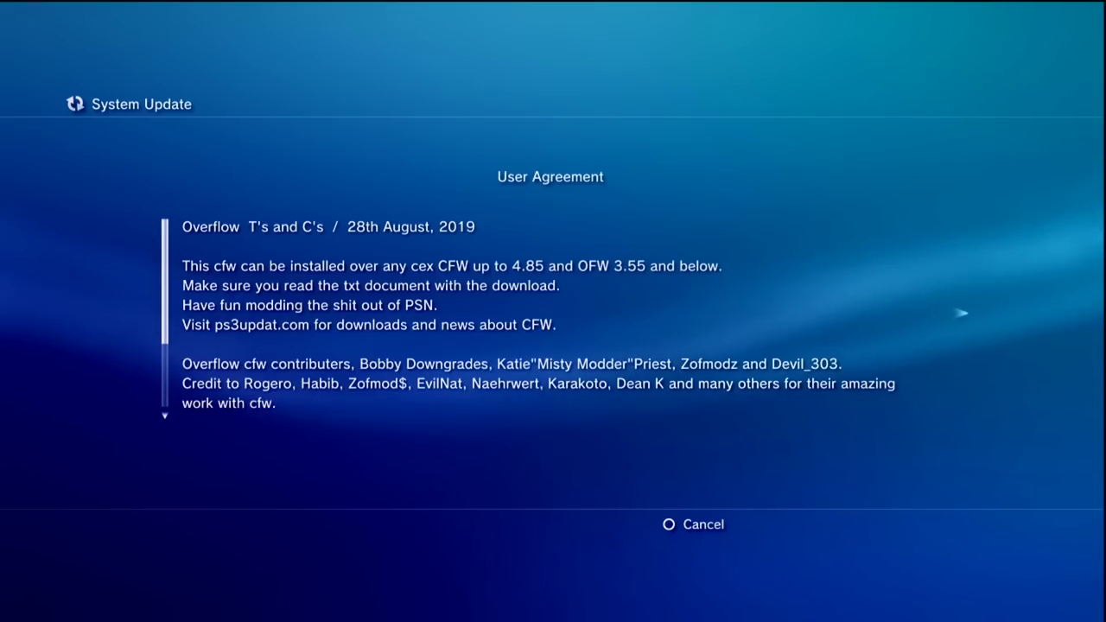
pyautogui.press('Return')
pyautogui.press('Down')
pyautogui.press('Return')
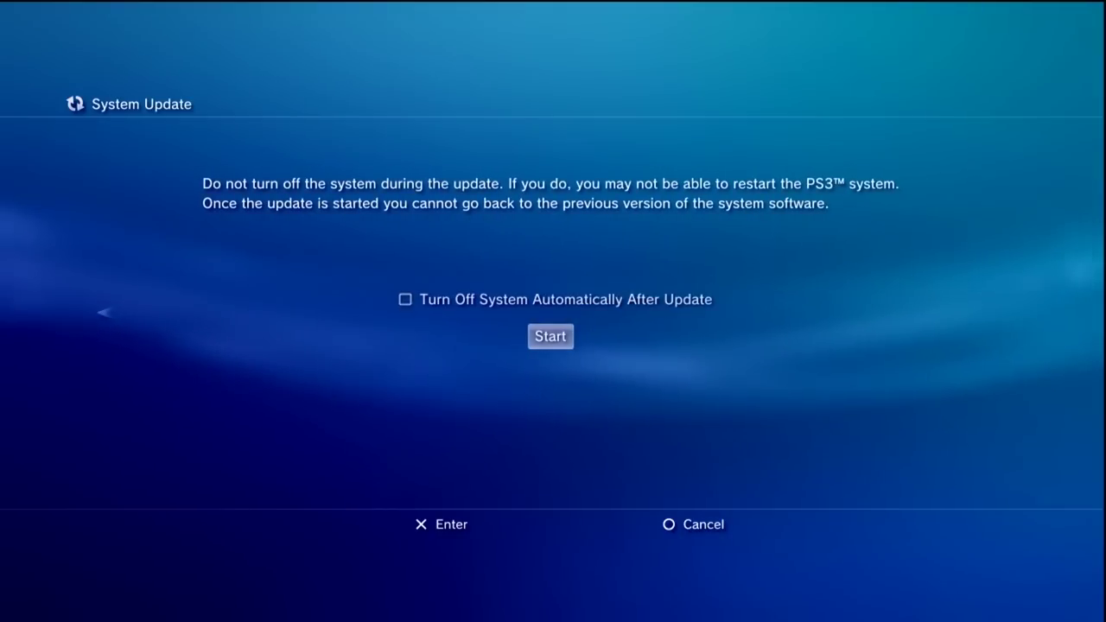
pyautogui.press('Return')
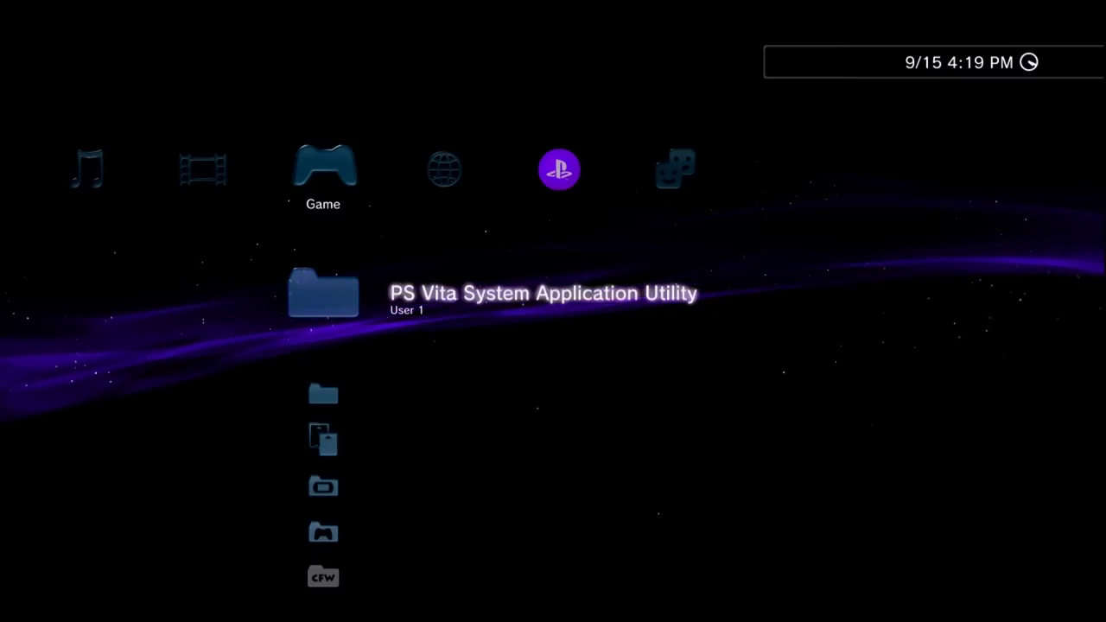
# Step: Look through the Game category for the Install Packages entry
pyautogui.press('Down')
pyautogui.press('Up')
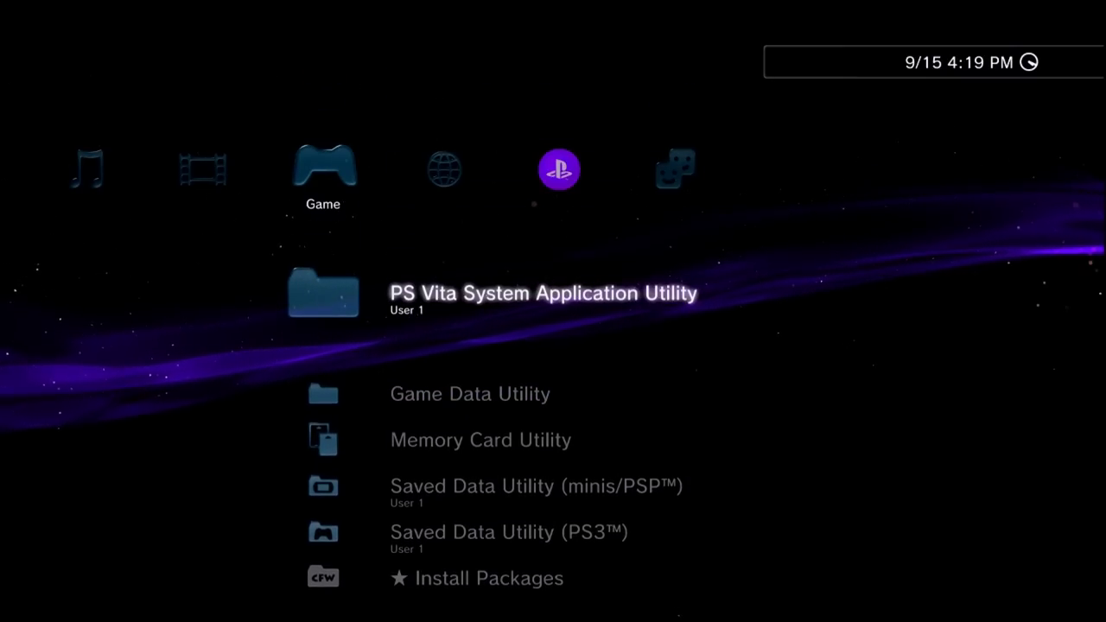